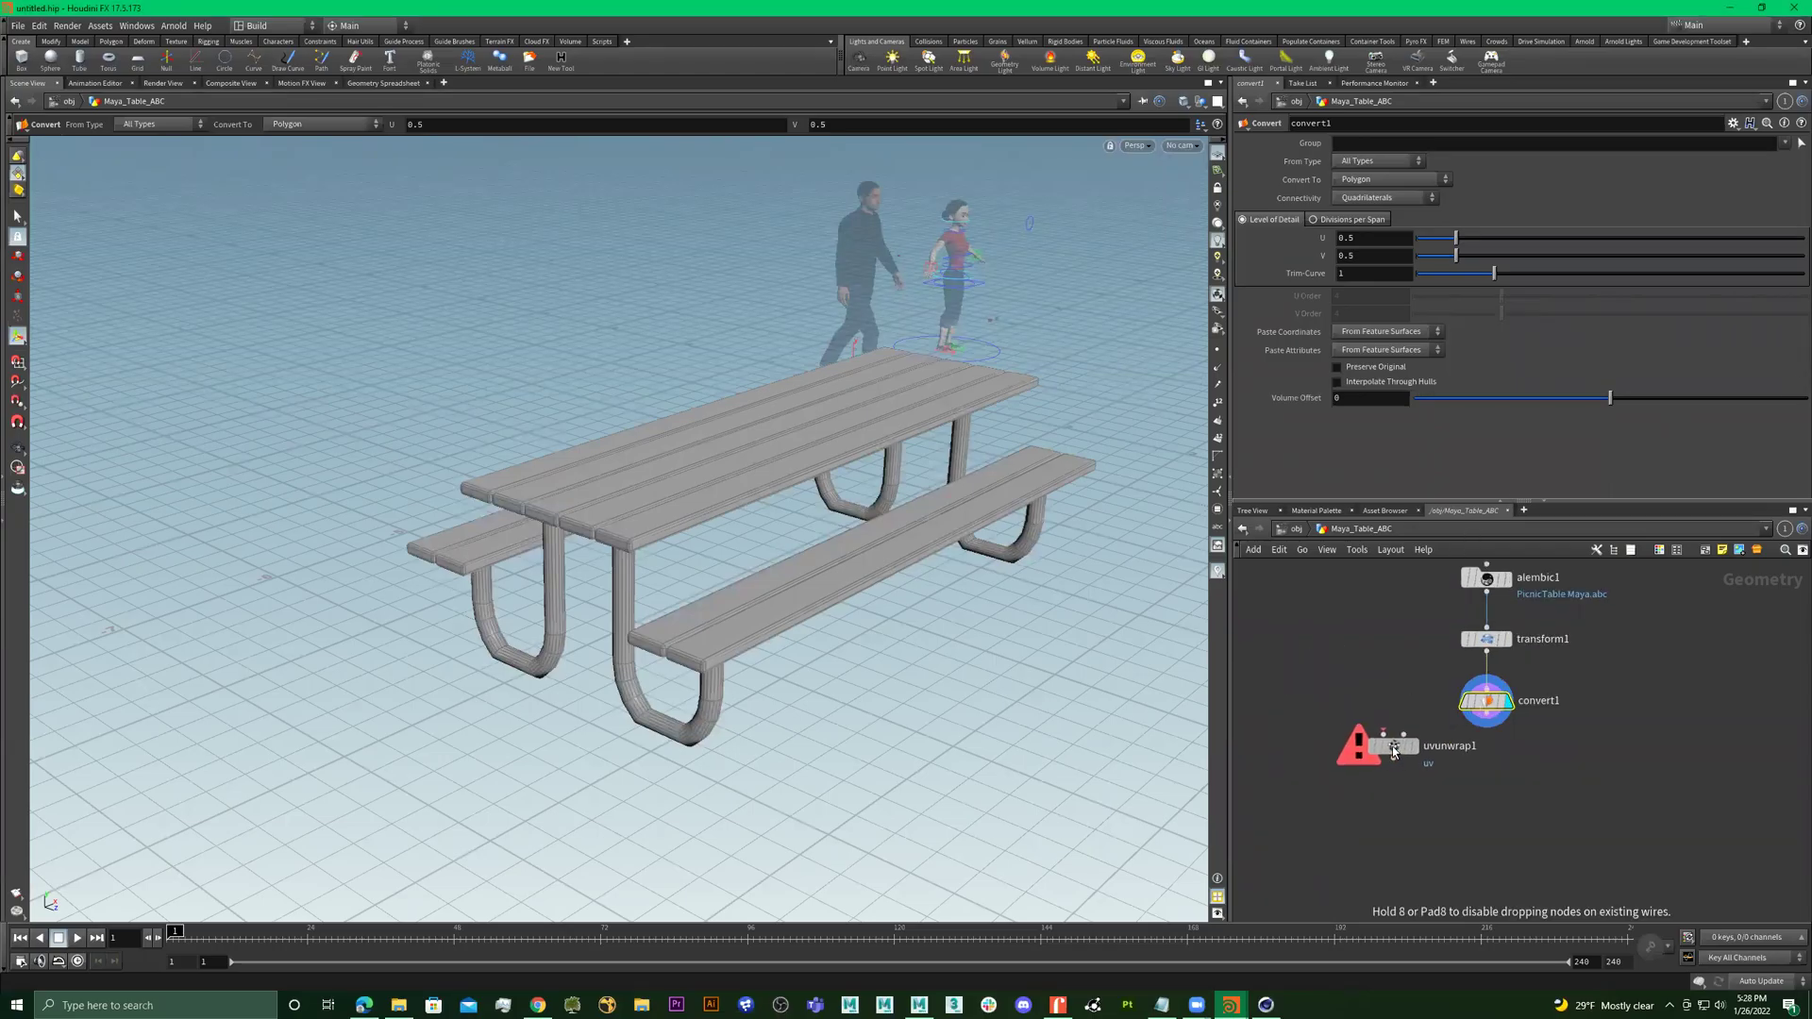
Inspect the picnic table model beside the two human figures from several angles and distances
{"action": "scroll", "coordinate": [1415, 743], "scroll_direction": "up", "scroll_amount": 1}
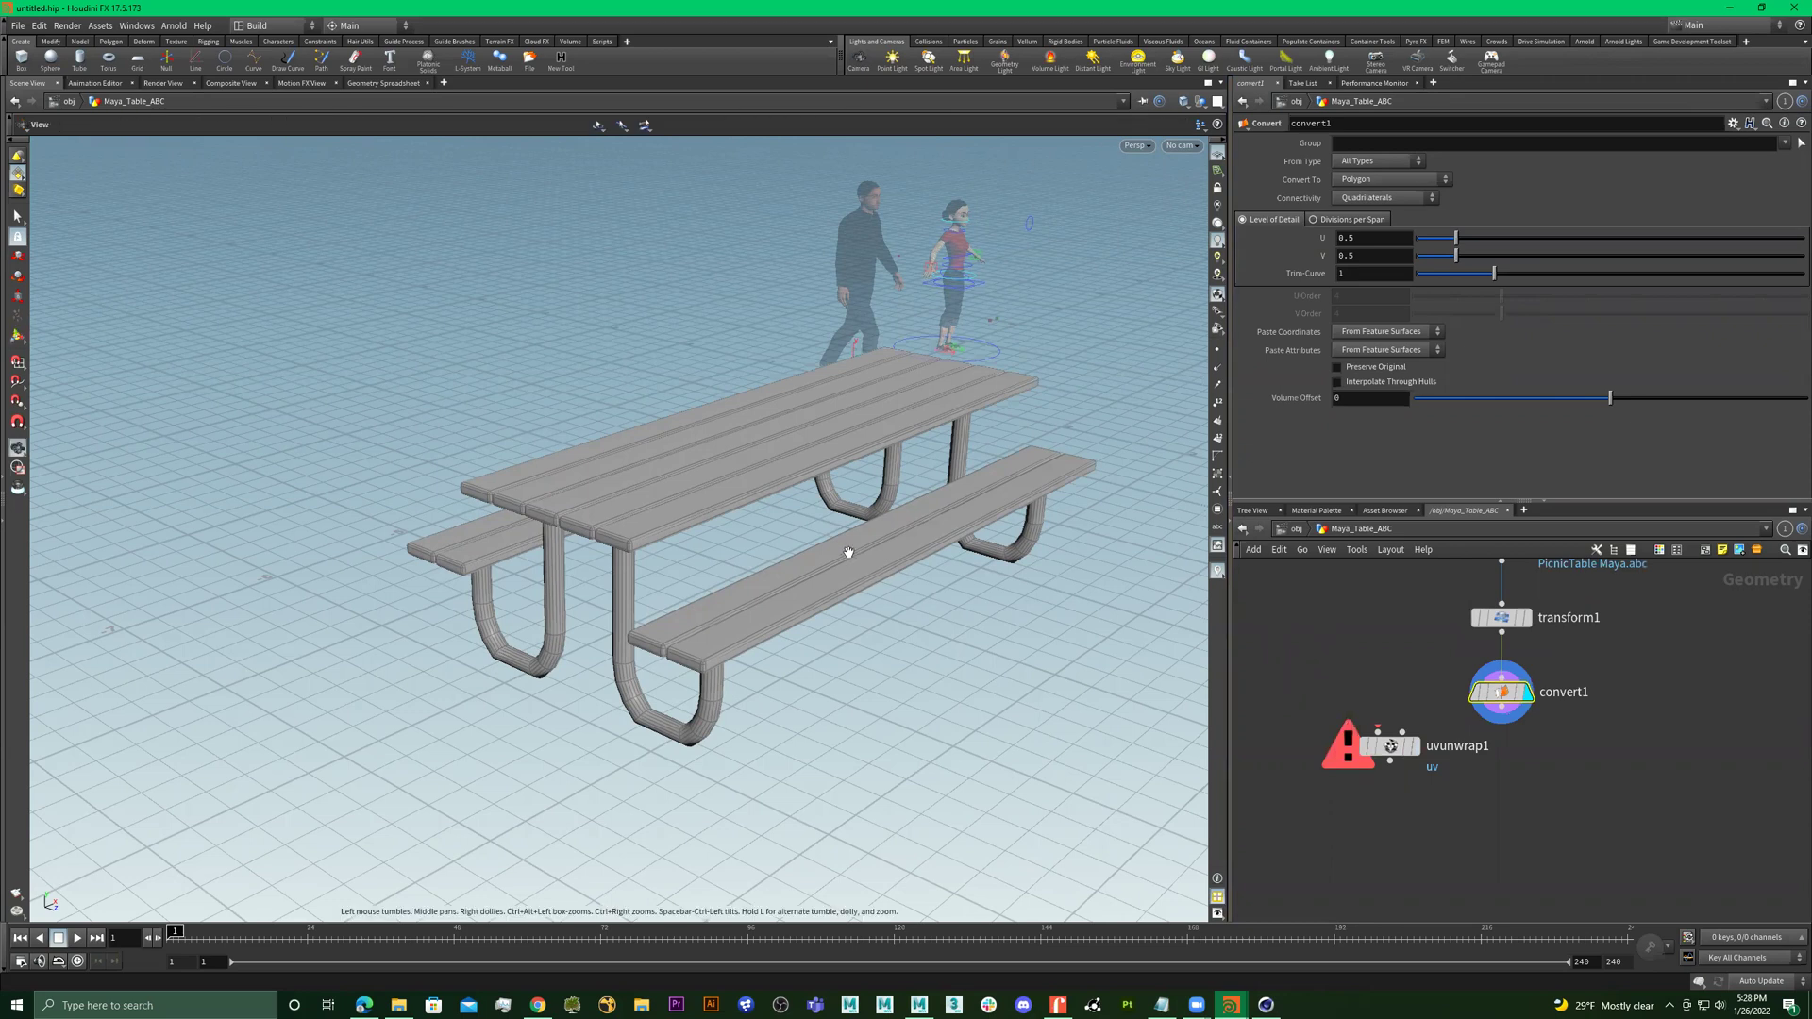
{"action": "left_click_drag", "start_coordinate": [845, 554], "coordinate": [826, 522], "text": "alt"}
{"action": "right_click_drag", "start_coordinate": [731, 528], "coordinate": [744, 513], "text": "alt"}
{"action": "left_click_drag", "start_coordinate": [744, 514], "coordinate": [760, 529], "text": "alt"}
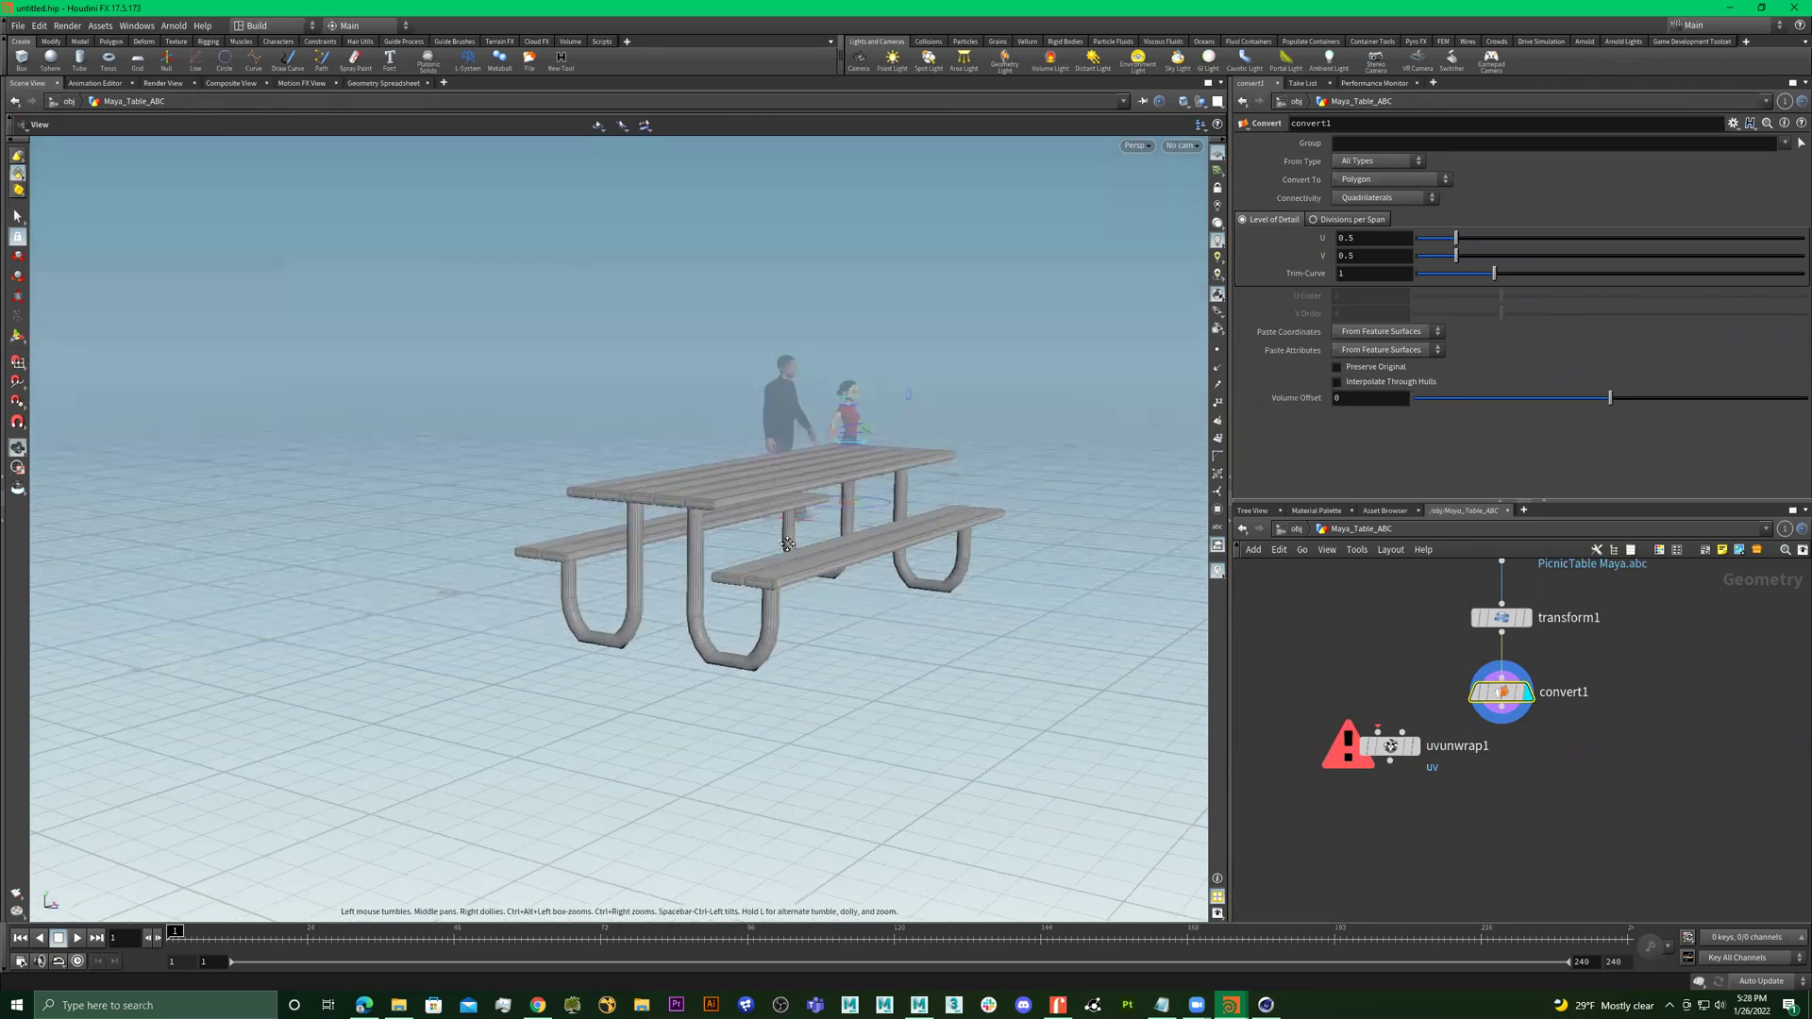
{"action": "middle_click_drag", "start_coordinate": [760, 528], "coordinate": [699, 572], "text": "alt"}
{"action": "left_click_drag", "start_coordinate": [698, 572], "coordinate": [651, 570], "text": "alt"}
{"action": "middle_click_drag", "start_coordinate": [652, 570], "coordinate": [647, 585], "text": "alt"}
{"action": "left_click_drag", "start_coordinate": [646, 584], "coordinate": [647, 575], "text": "alt"}
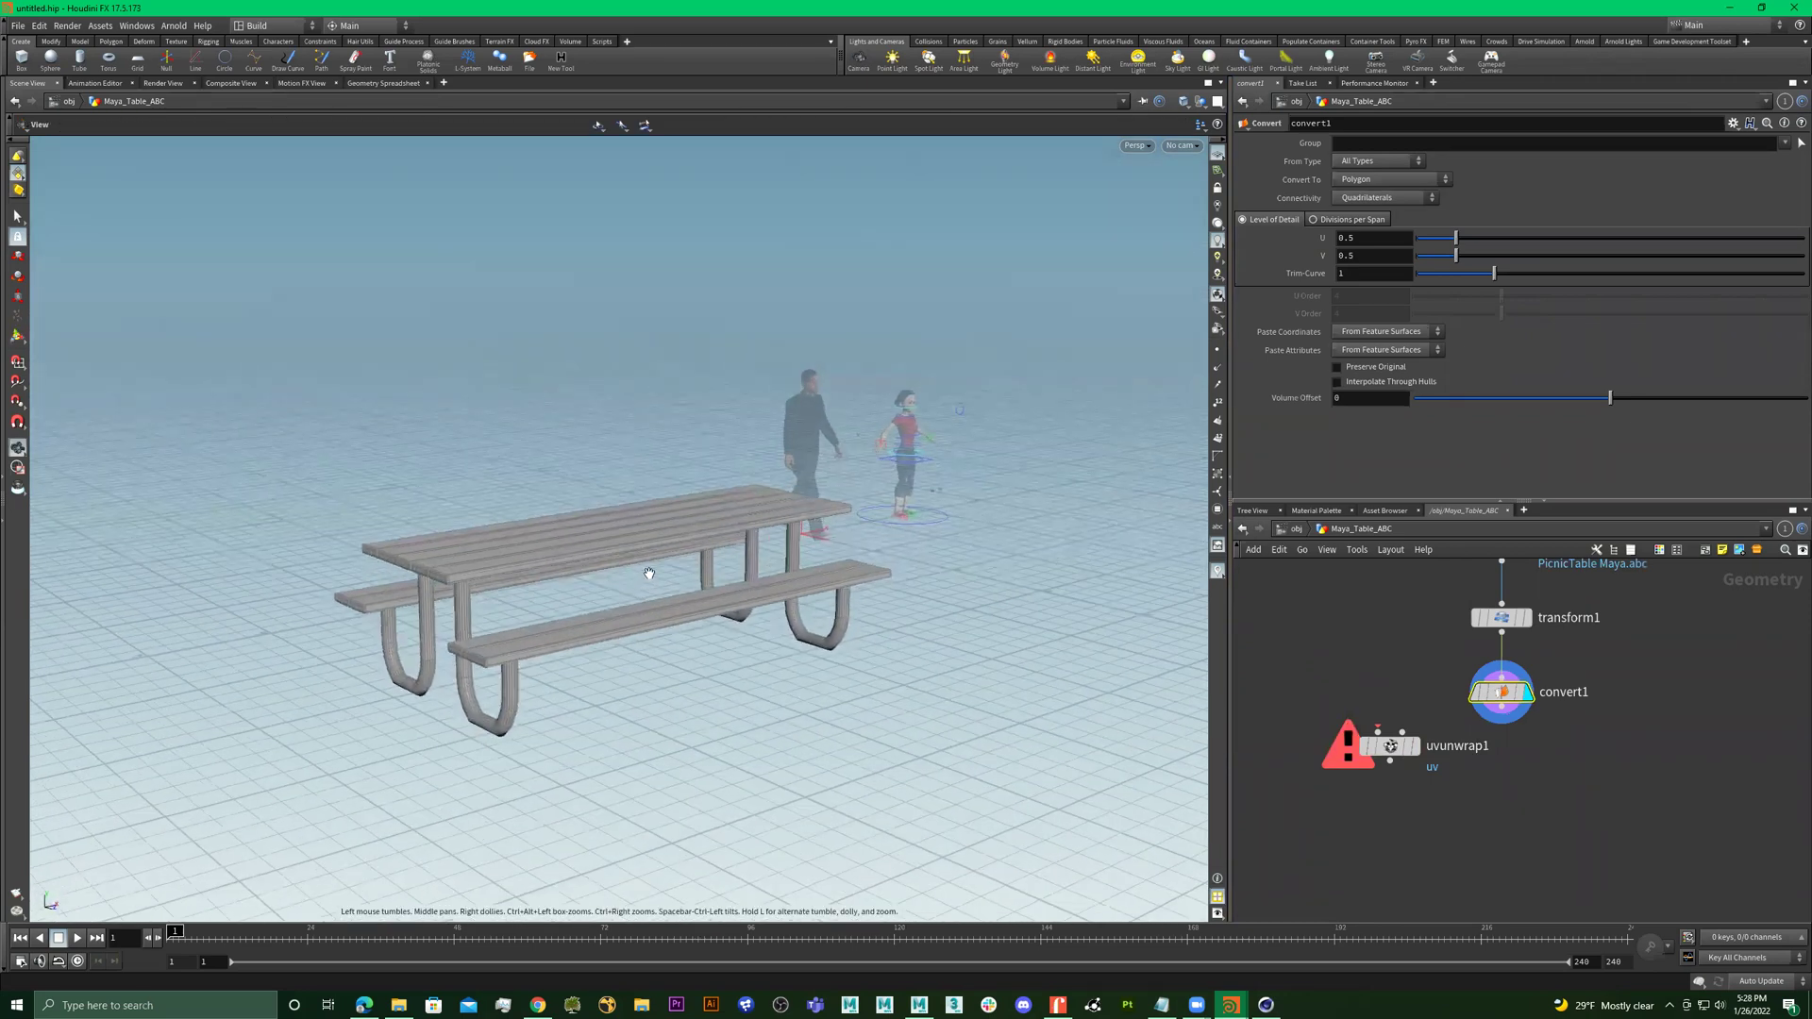
{"action": "middle_click_drag", "start_coordinate": [648, 575], "coordinate": [732, 563], "text": "alt"}
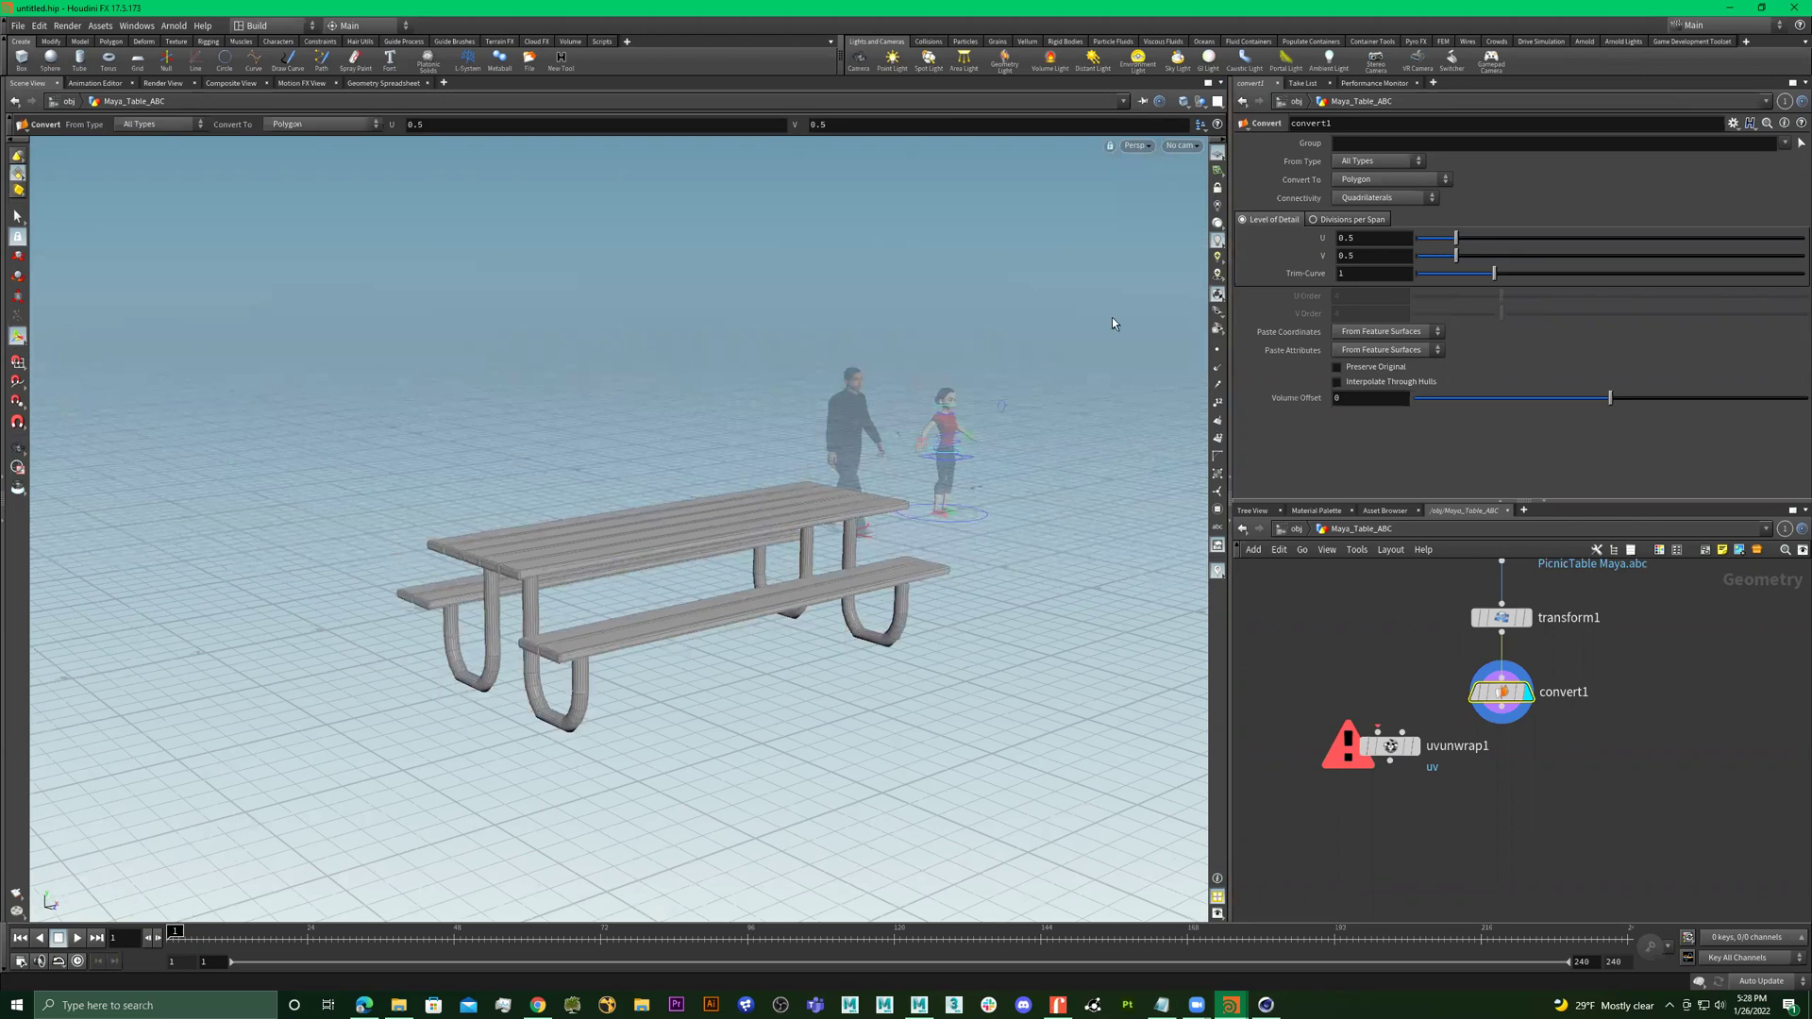
Split the scene view pane left/right to create a second viewport beside the original
{"action": "left_click", "coordinate": [1218, 101]}
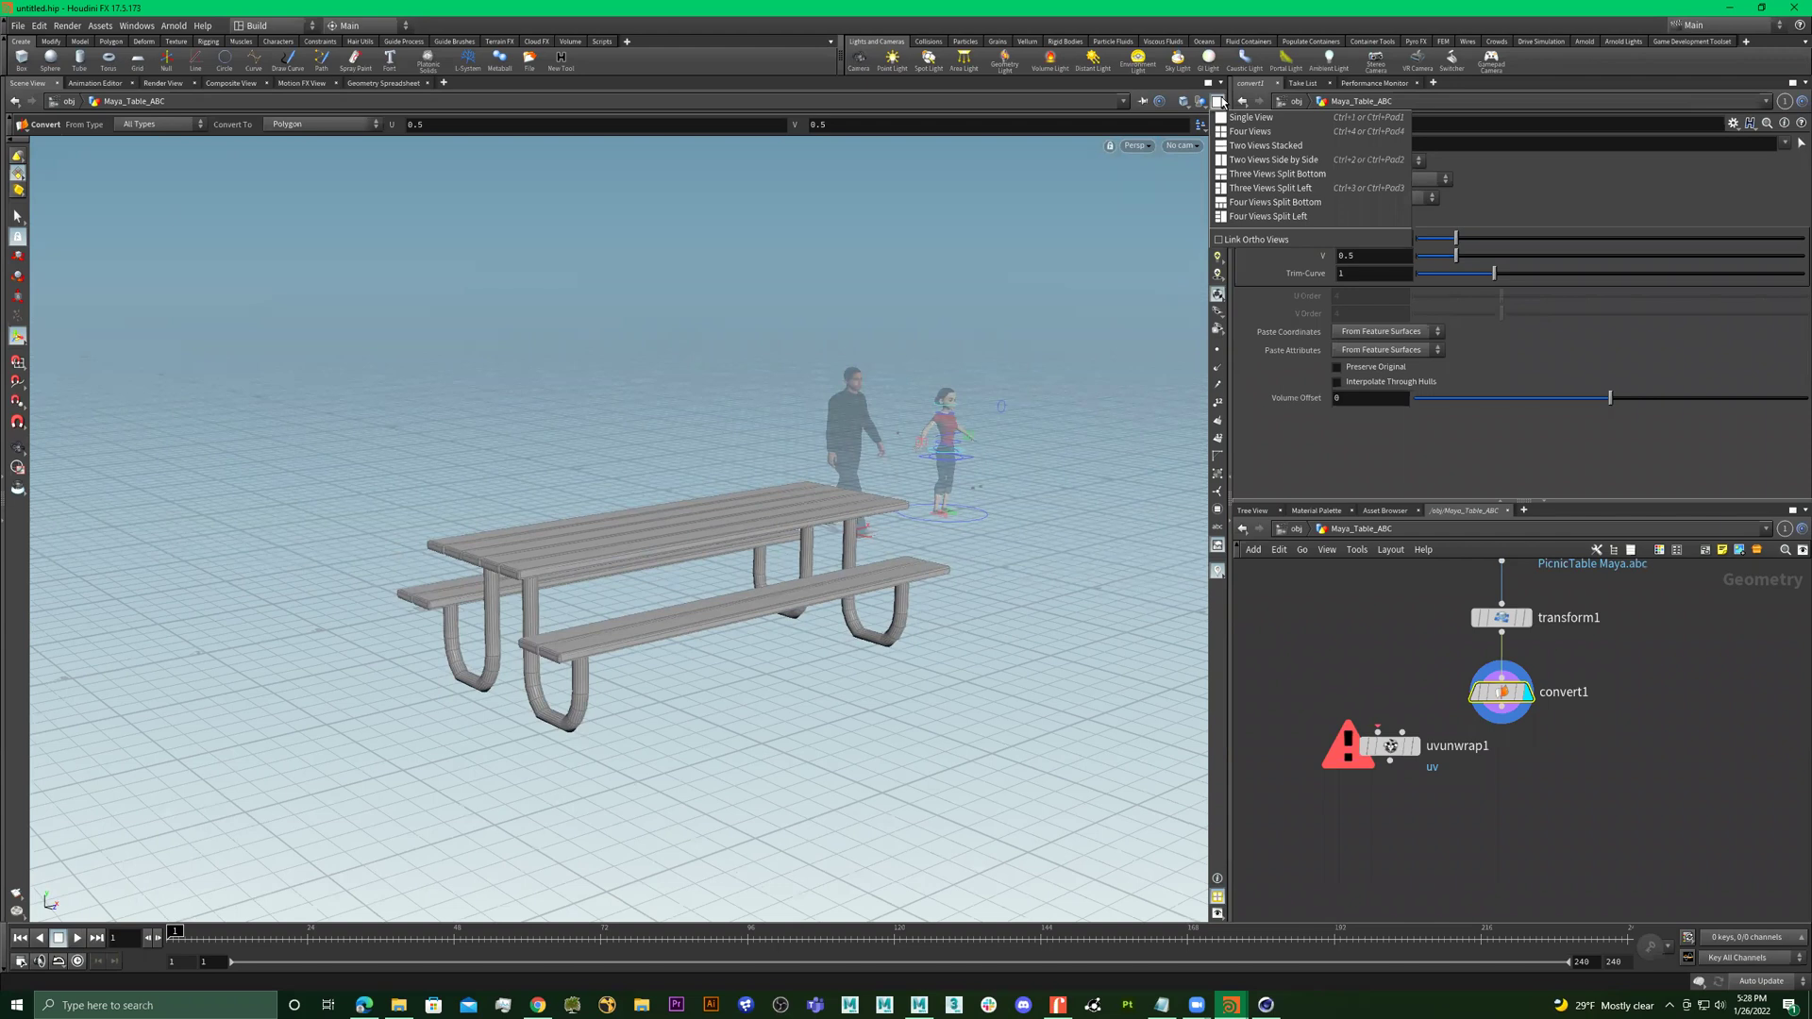
{"action": "left_click", "coordinate": [1303, 8]}
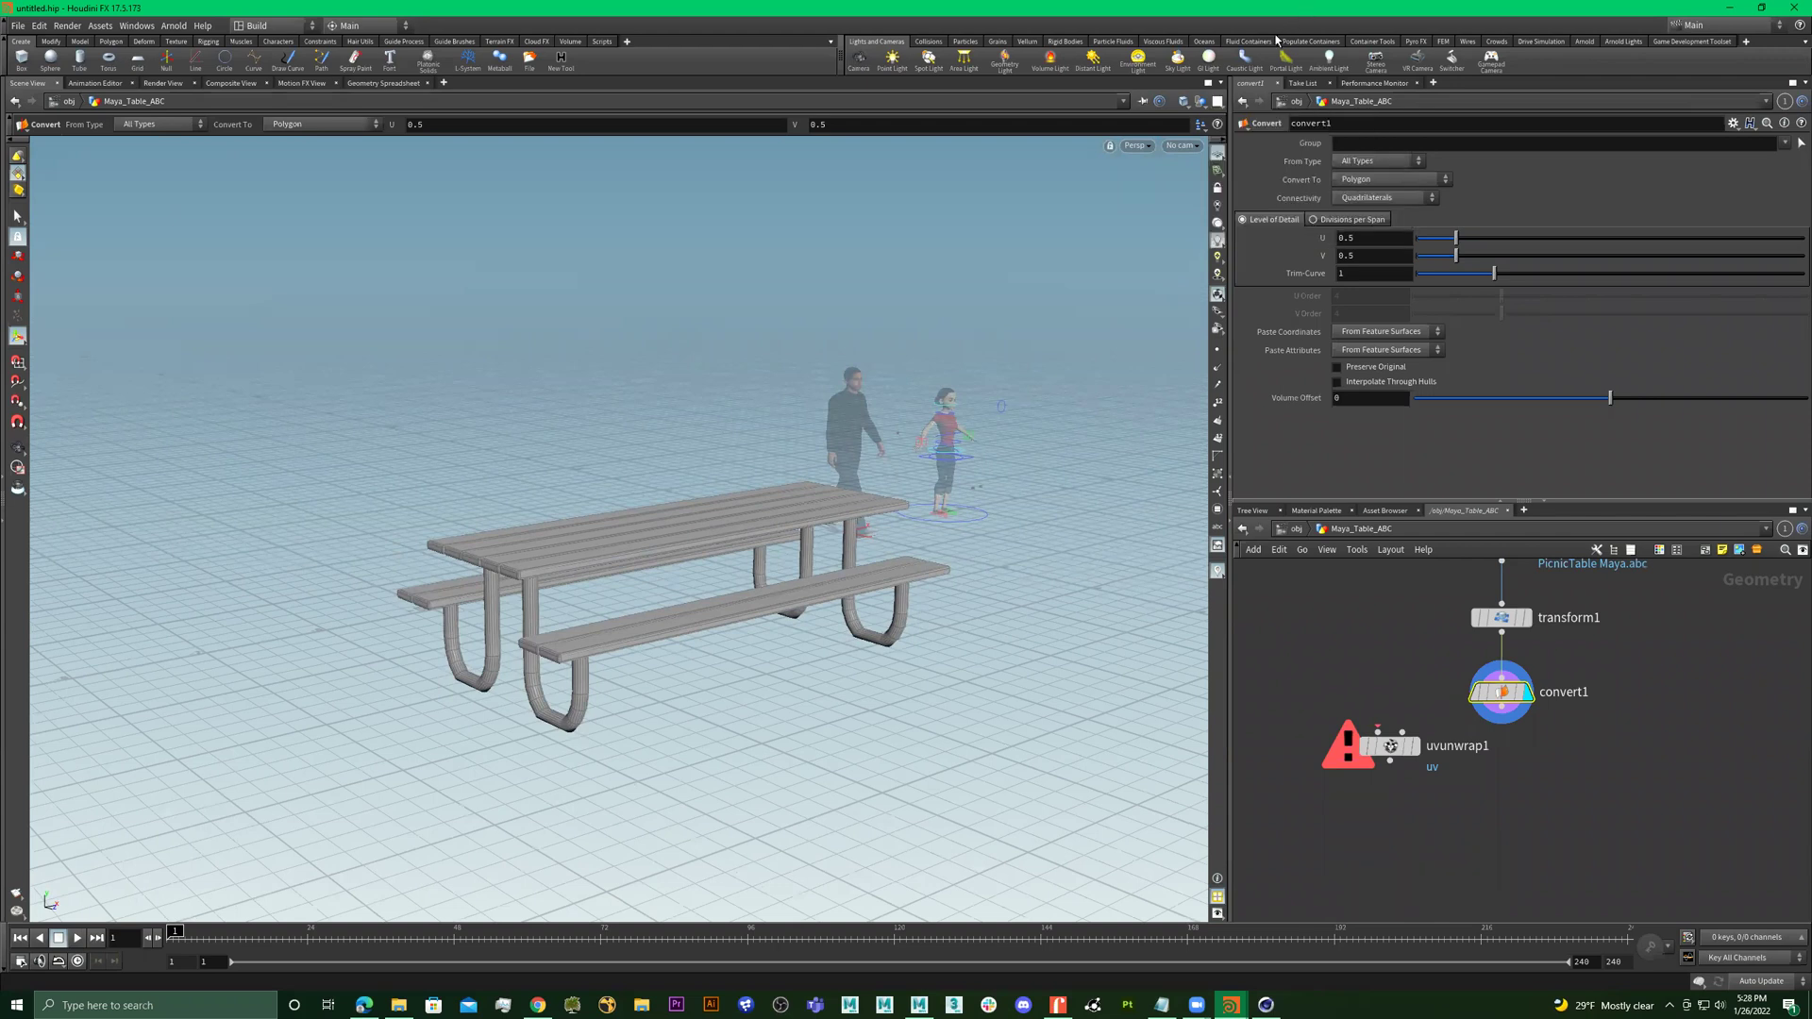
{"action": "left_click", "coordinate": [1221, 85]}
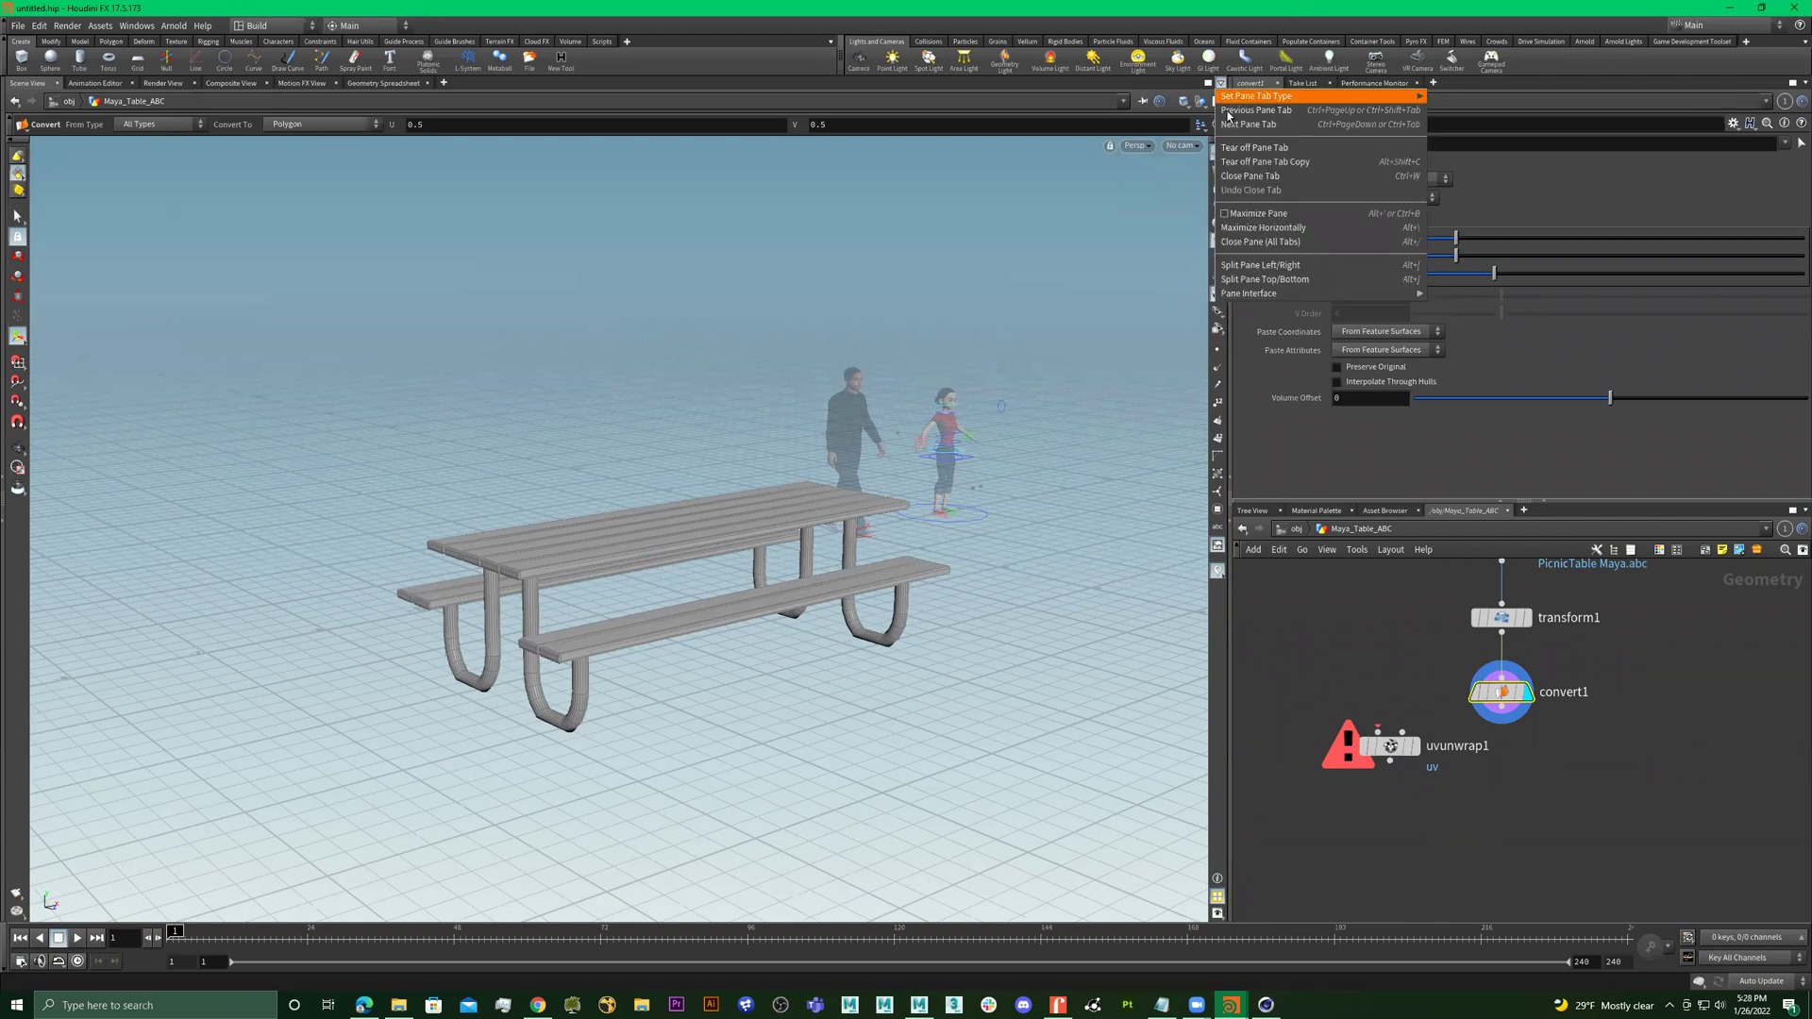
{"action": "left_click", "coordinate": [1261, 265]}
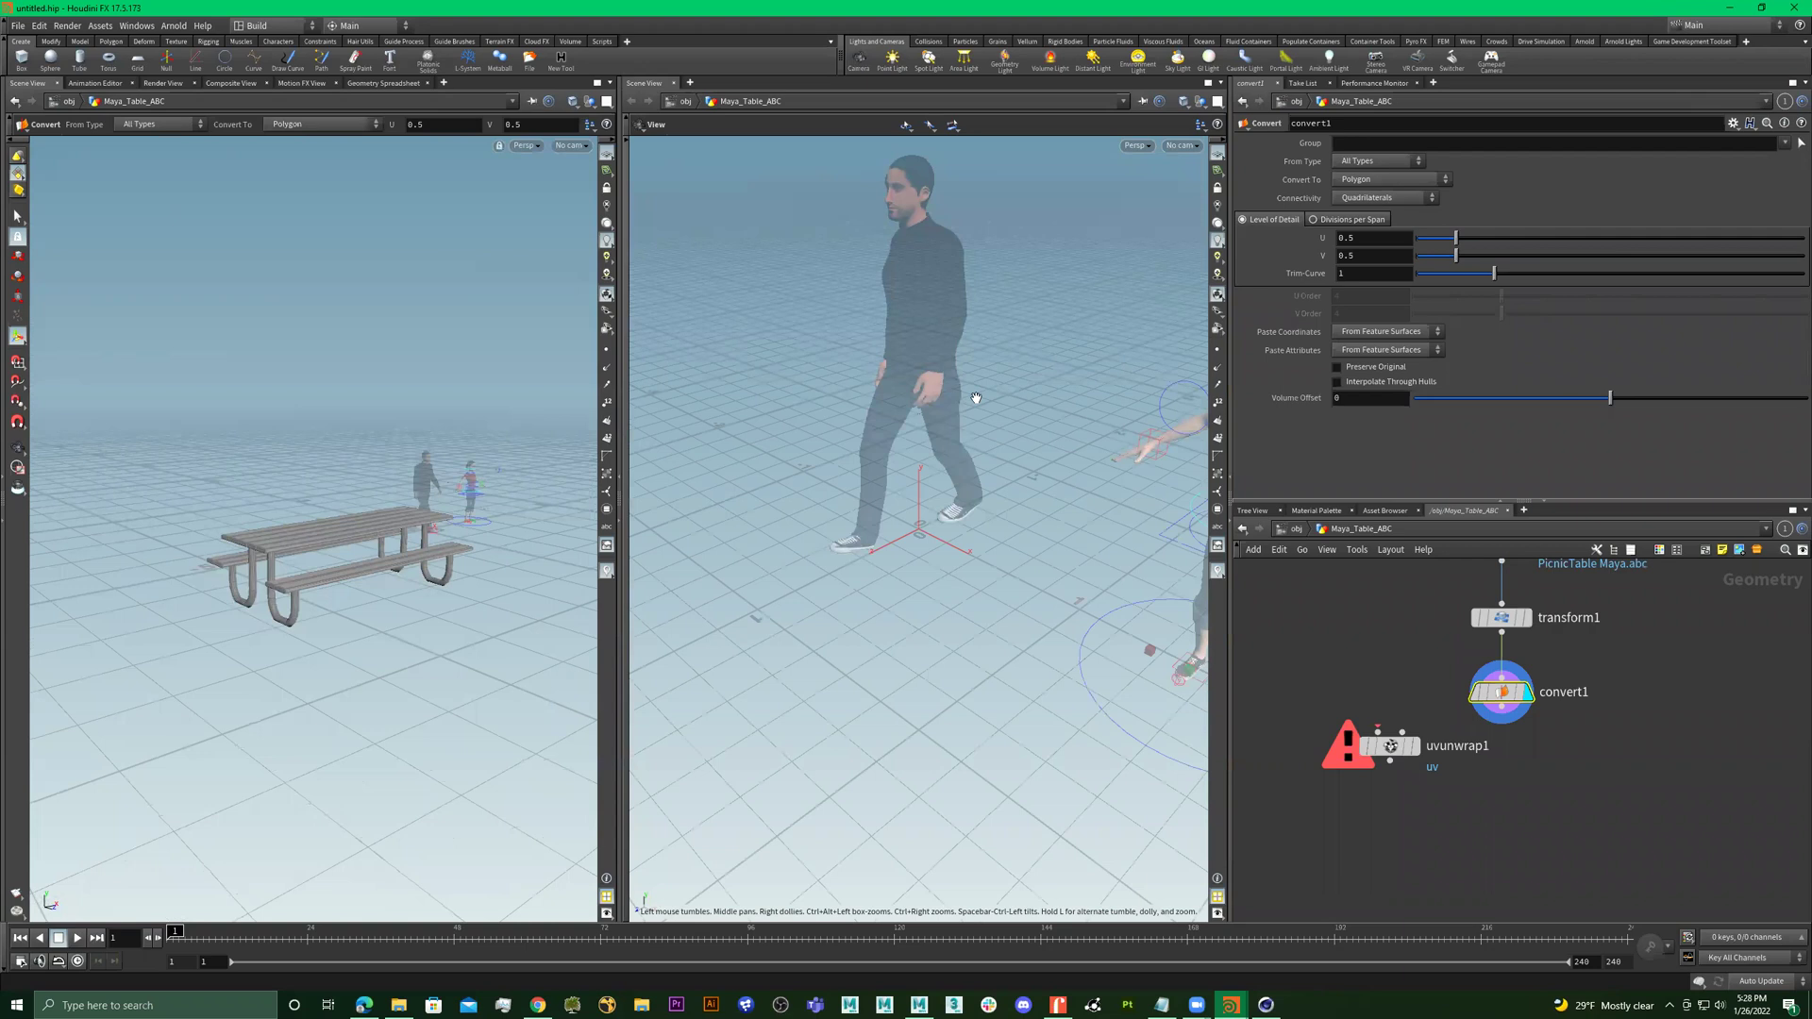
Examine the table and the human figures independently in the two perspective viewports
{"action": "left_click_drag", "start_coordinate": [349, 519], "coordinate": [368, 457], "text": "alt"}
{"action": "left_click_drag", "start_coordinate": [981, 472], "coordinate": [1012, 411], "text": "alt"}
{"action": "right_click_drag", "start_coordinate": [1011, 411], "coordinate": [910, 439]}
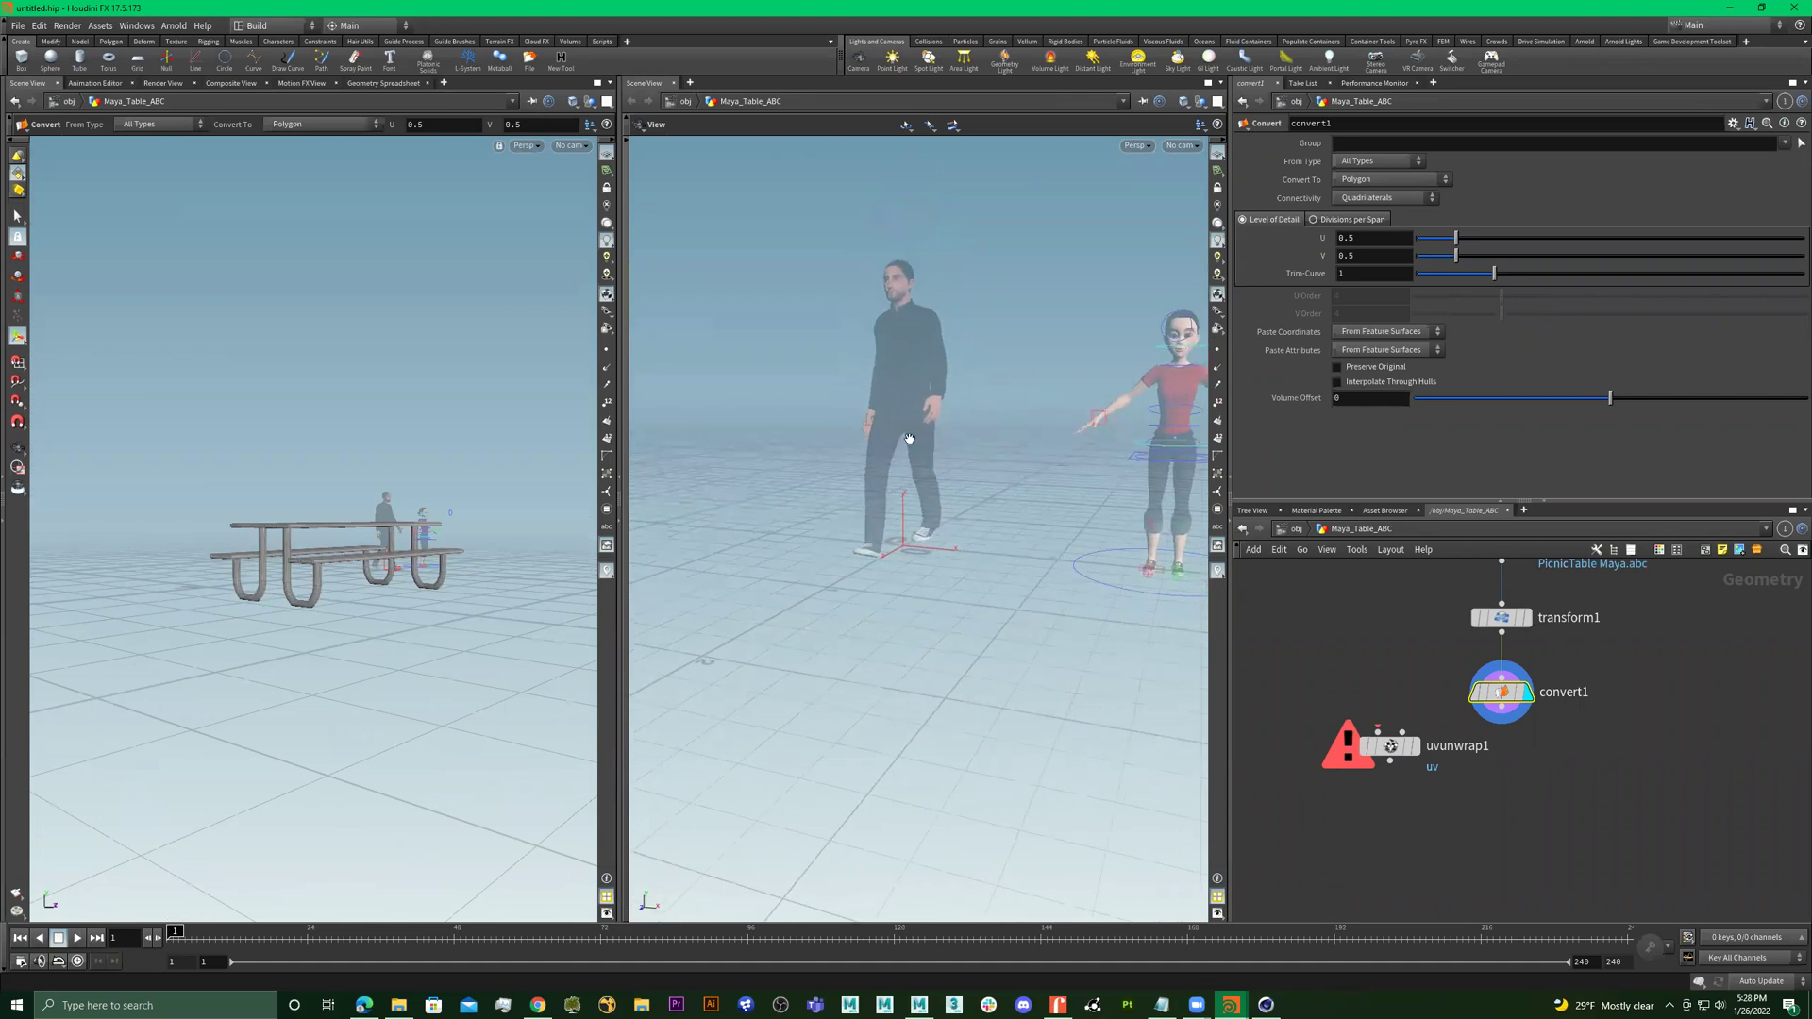
{"action": "left_click_drag", "start_coordinate": [960, 436], "coordinate": [963, 462]}
{"action": "right_click_drag", "start_coordinate": [963, 463], "coordinate": [917, 458]}
{"action": "mouse_move", "coordinate": [917, 458]}
{"action": "left_mouse_down"}
{"action": "mouse_move", "coordinate": [986, 453]}
{"action": "mouse_move", "coordinate": [941, 465]}
{"action": "left_mouse_up"}
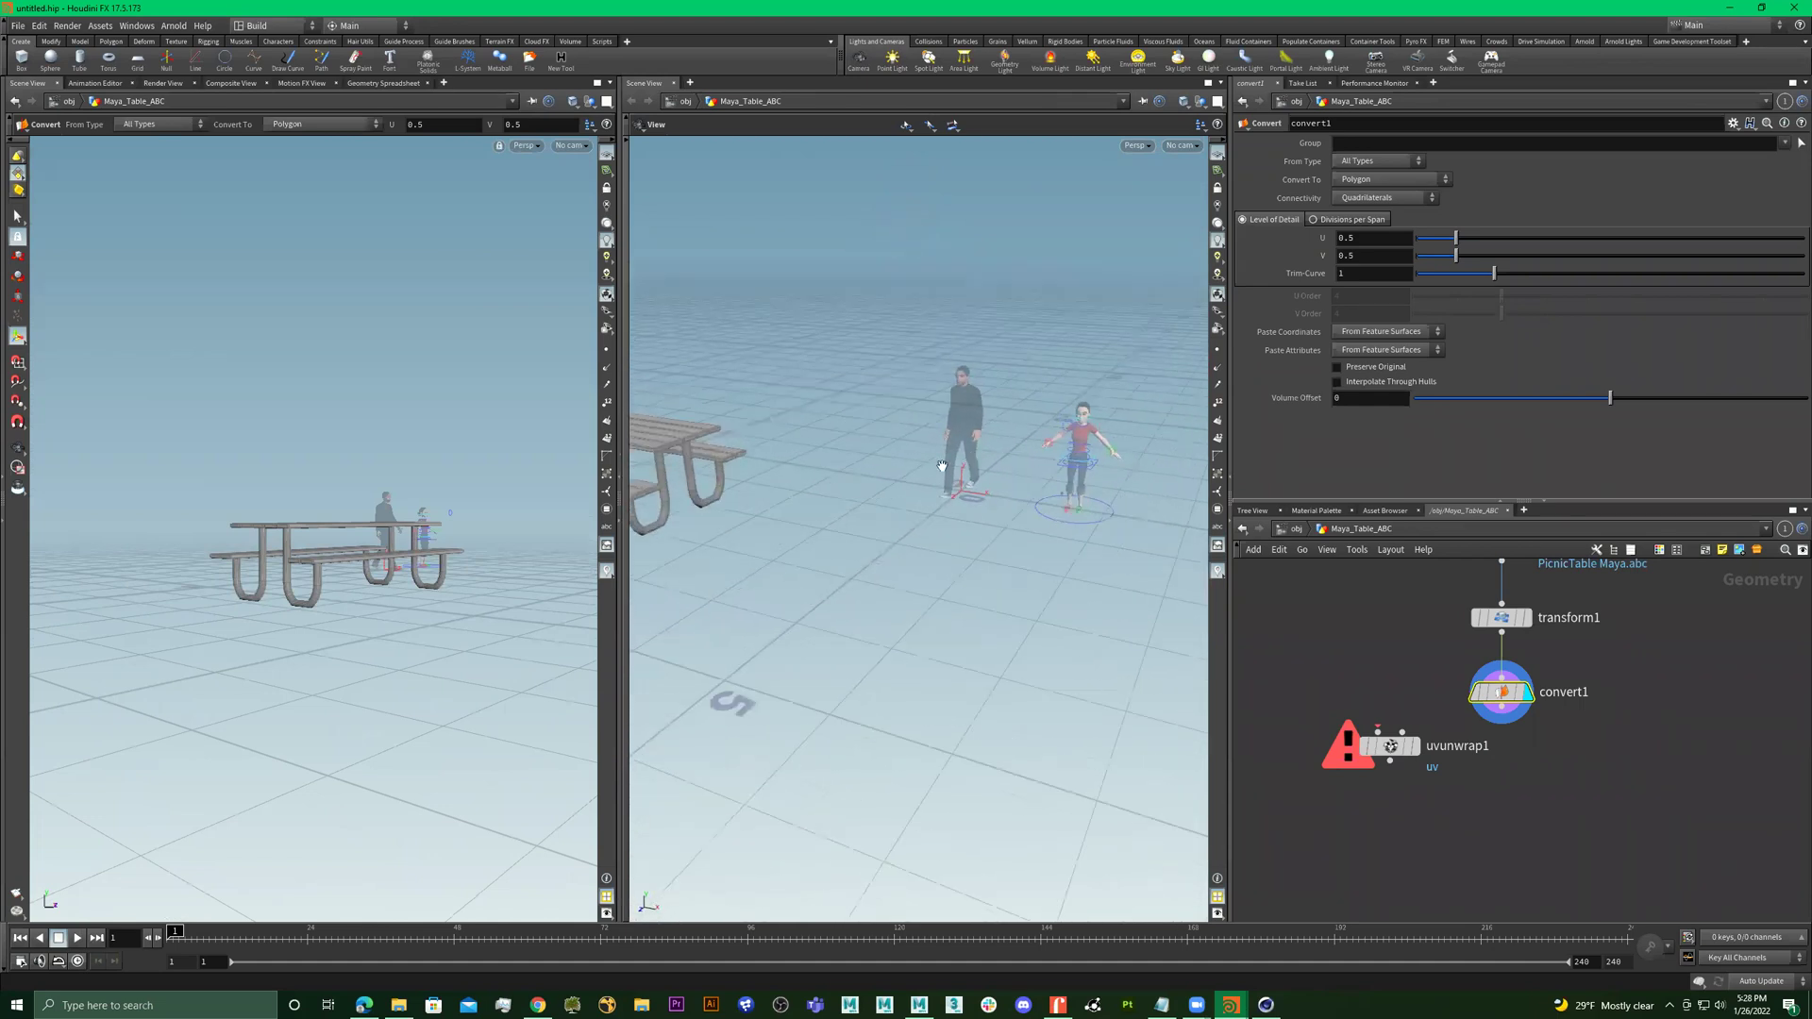
{"action": "left_click_drag", "start_coordinate": [929, 563], "coordinate": [938, 554]}
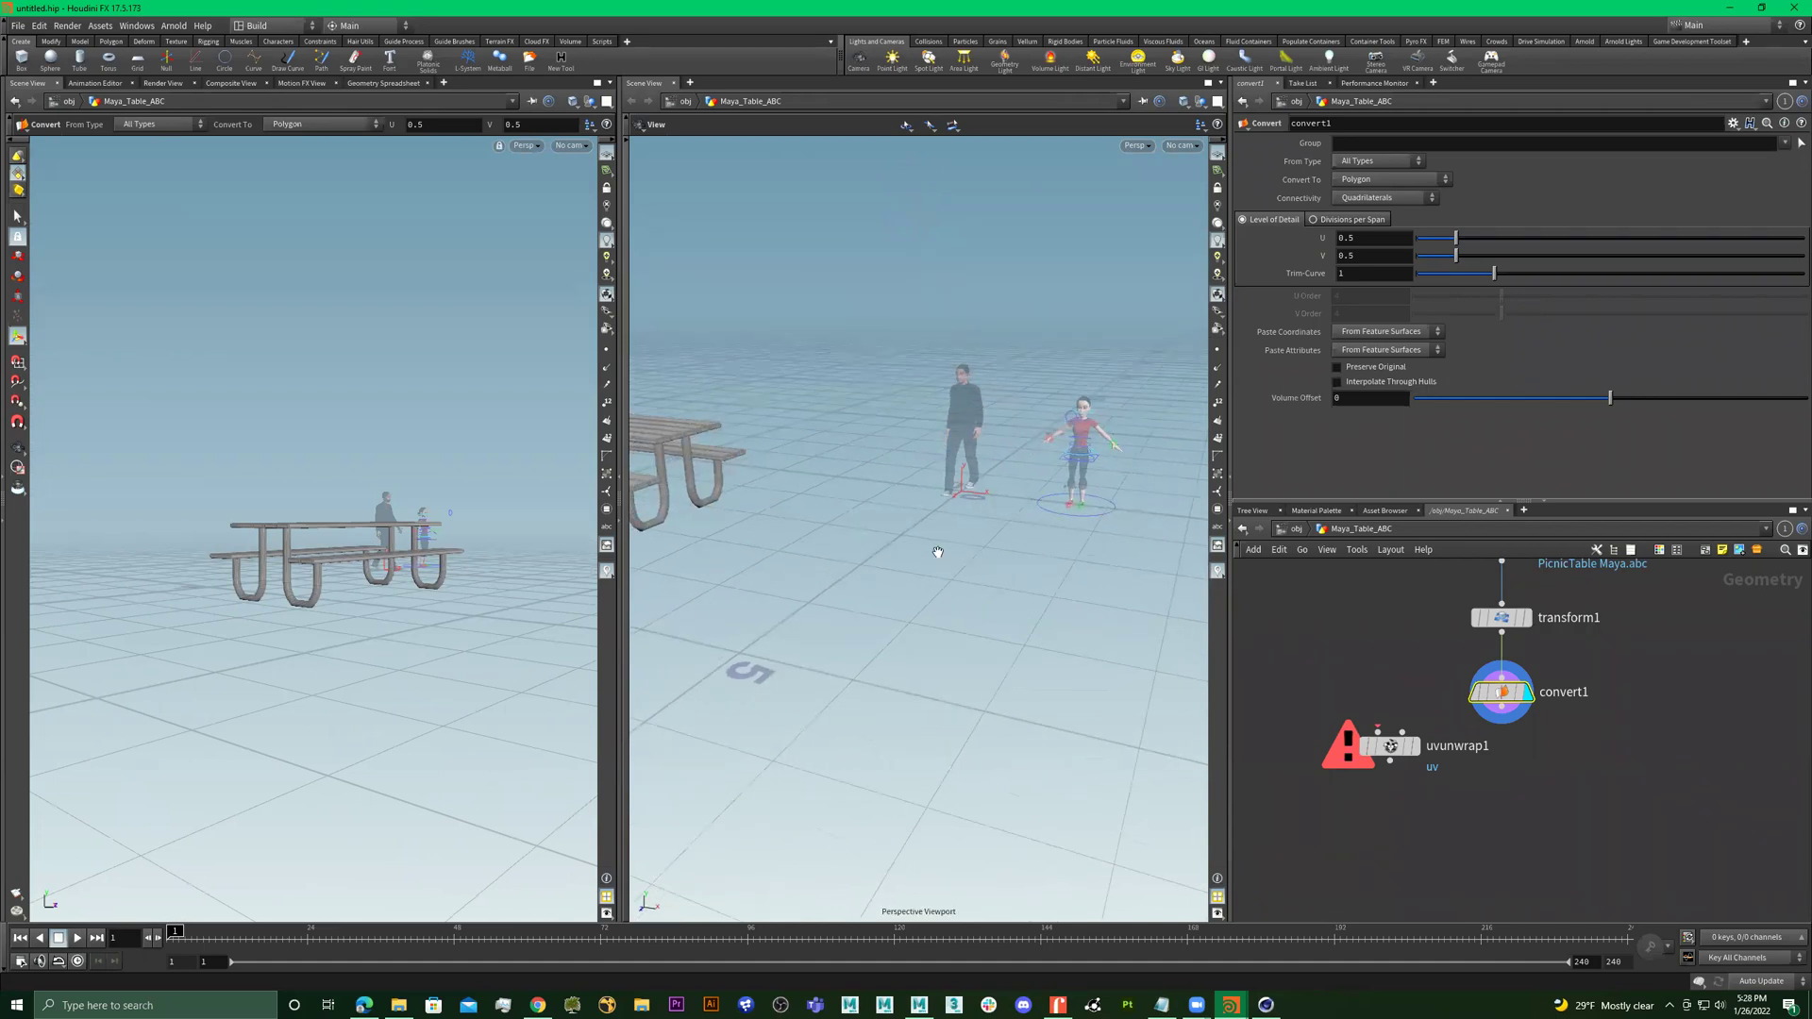
Cycle the second viewport through its top, front and right views, and leave it on the UV view with the UV tile centred
{"action": "key", "text": "space+2"}
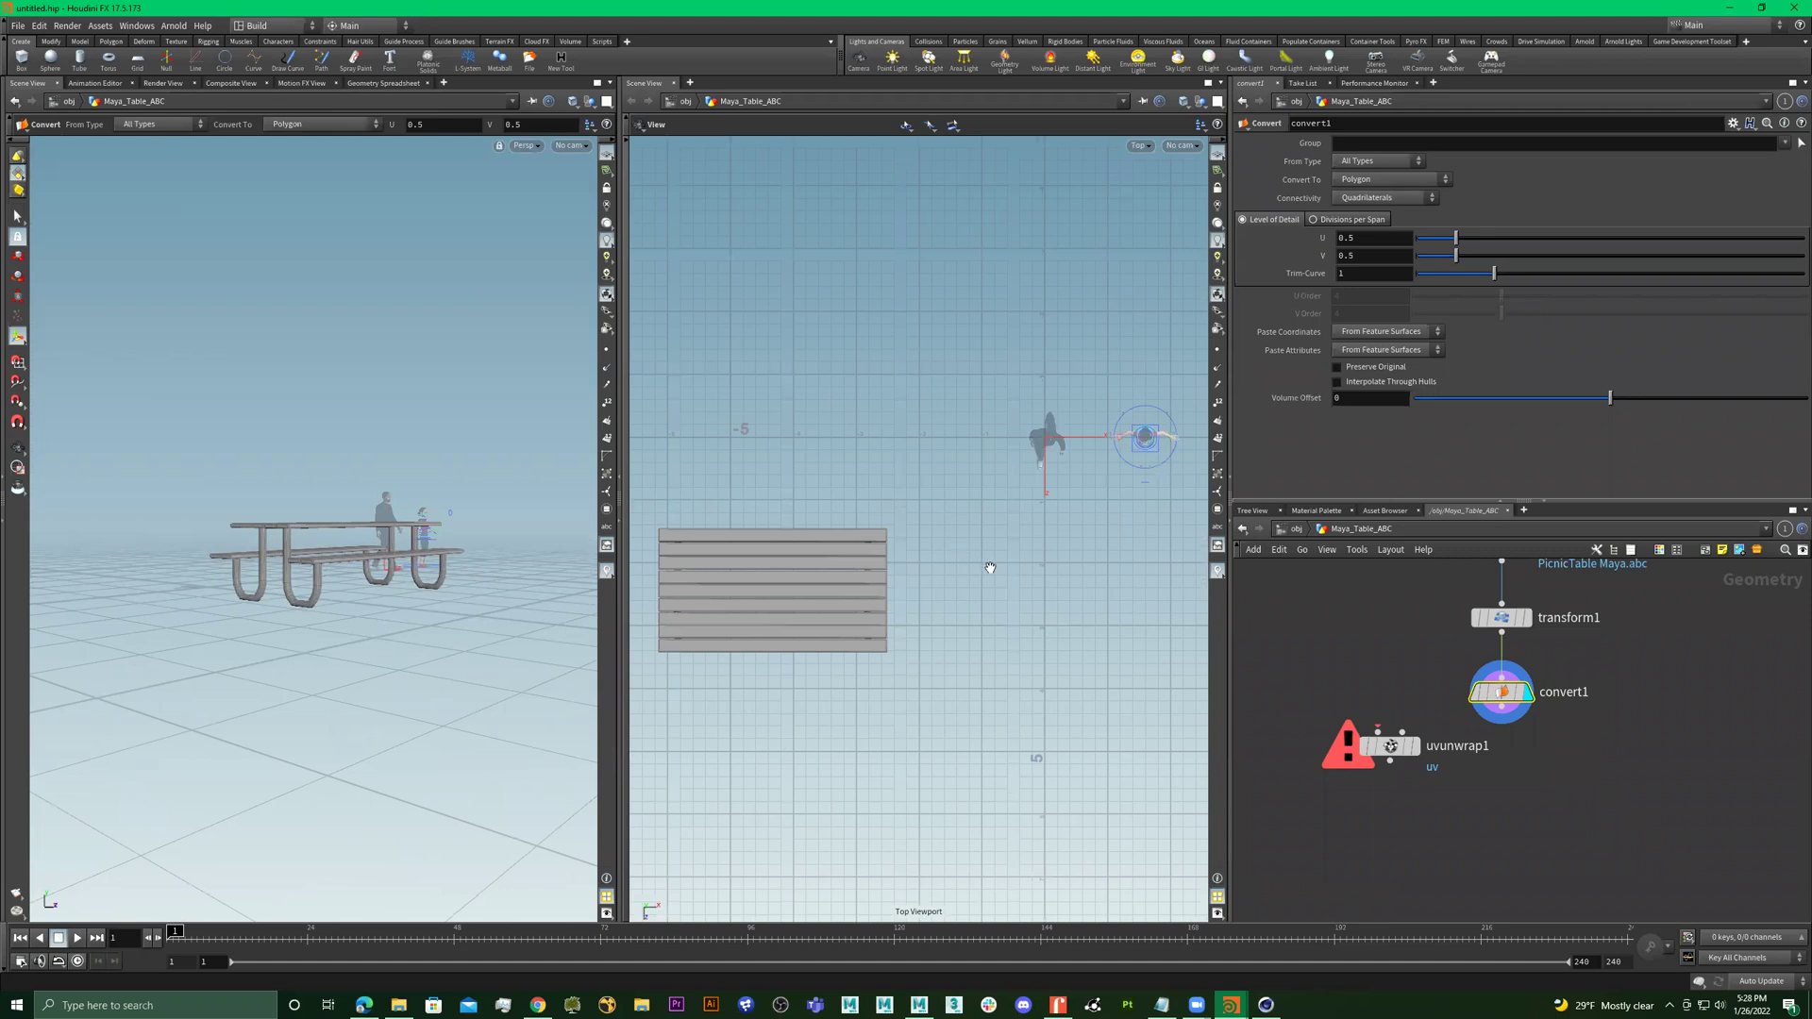
{"action": "scroll", "coordinate": [1009, 558], "scroll_direction": "down", "scroll_amount": 1}
{"action": "key", "text": "space+3"}
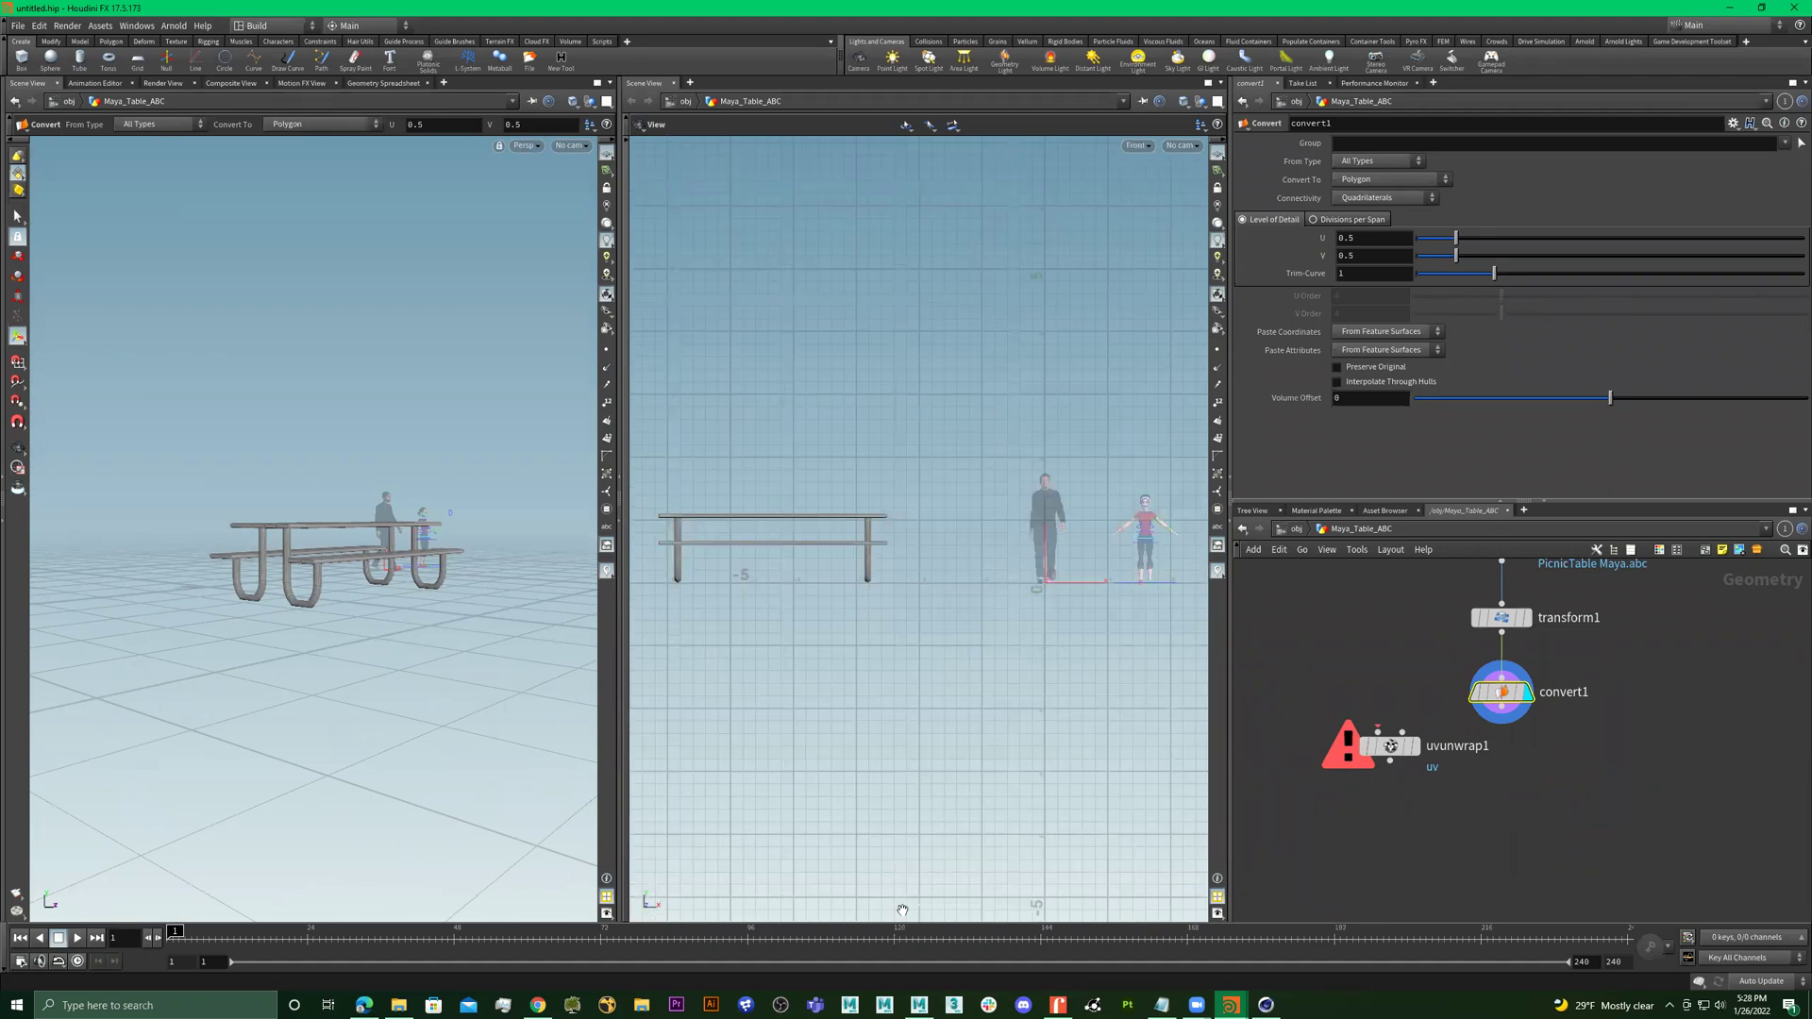
{"action": "key", "text": "space+4"}
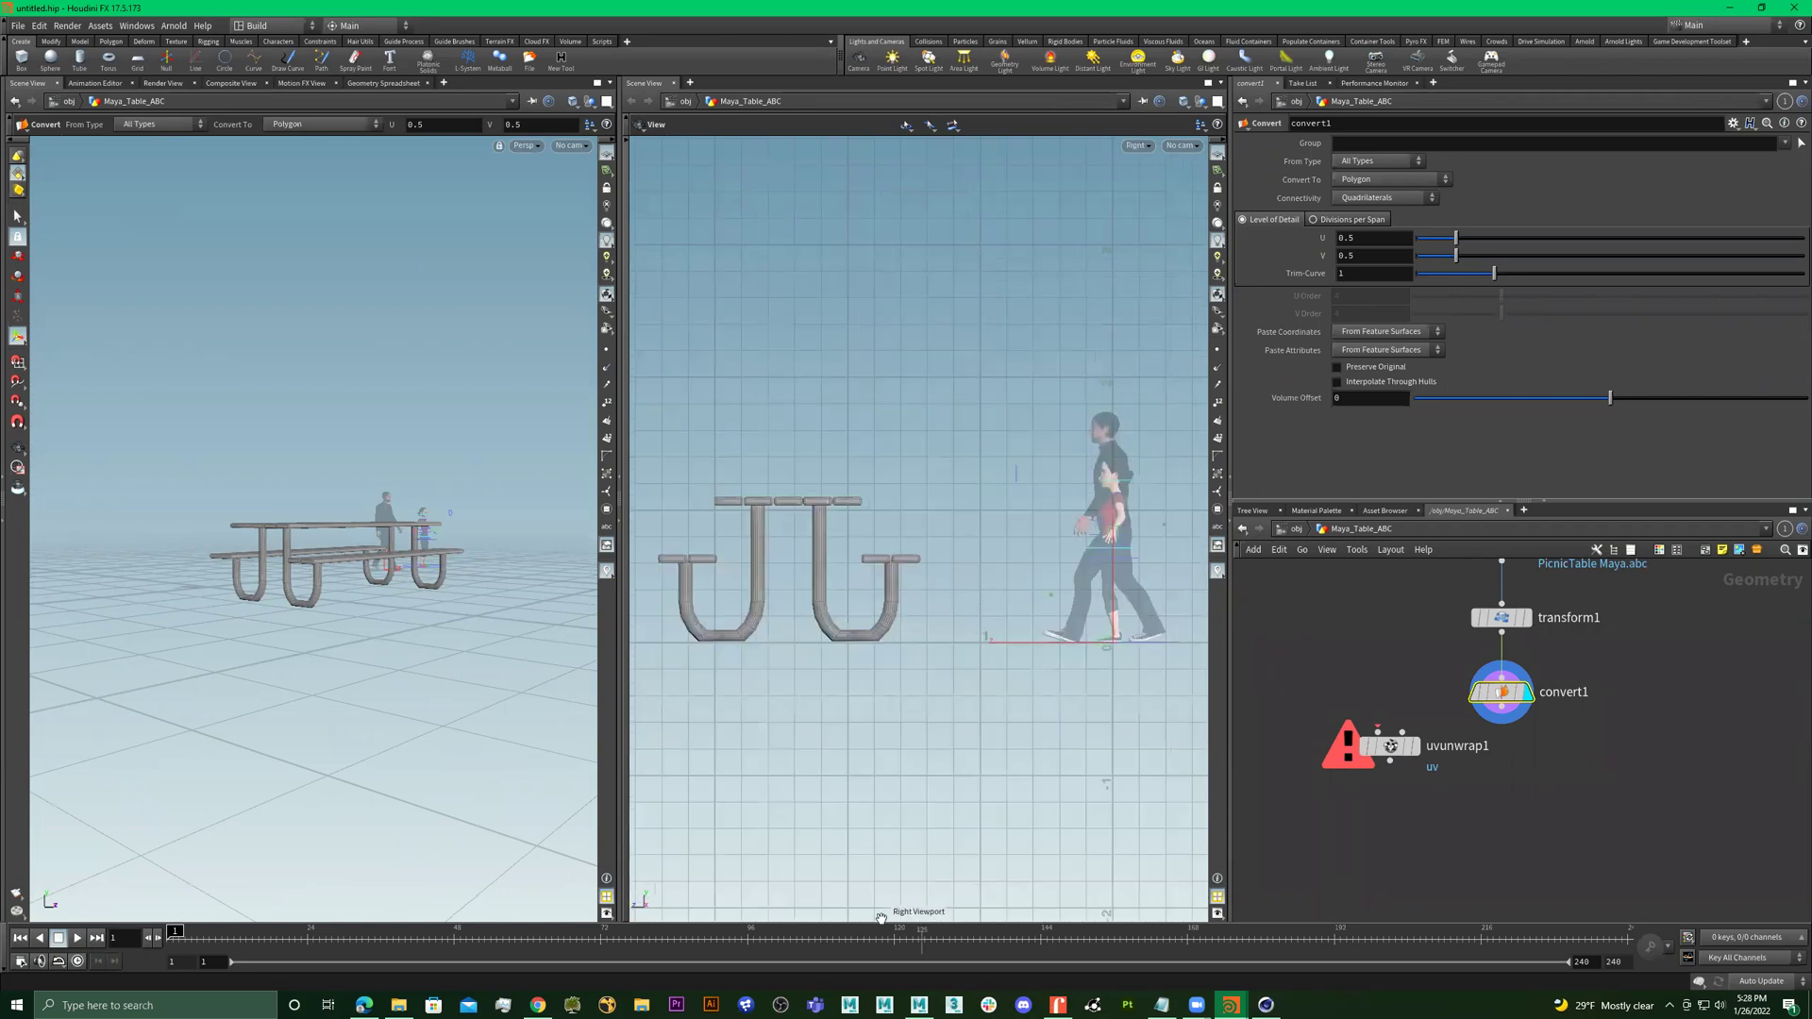
{"action": "key", "text": "space+5"}
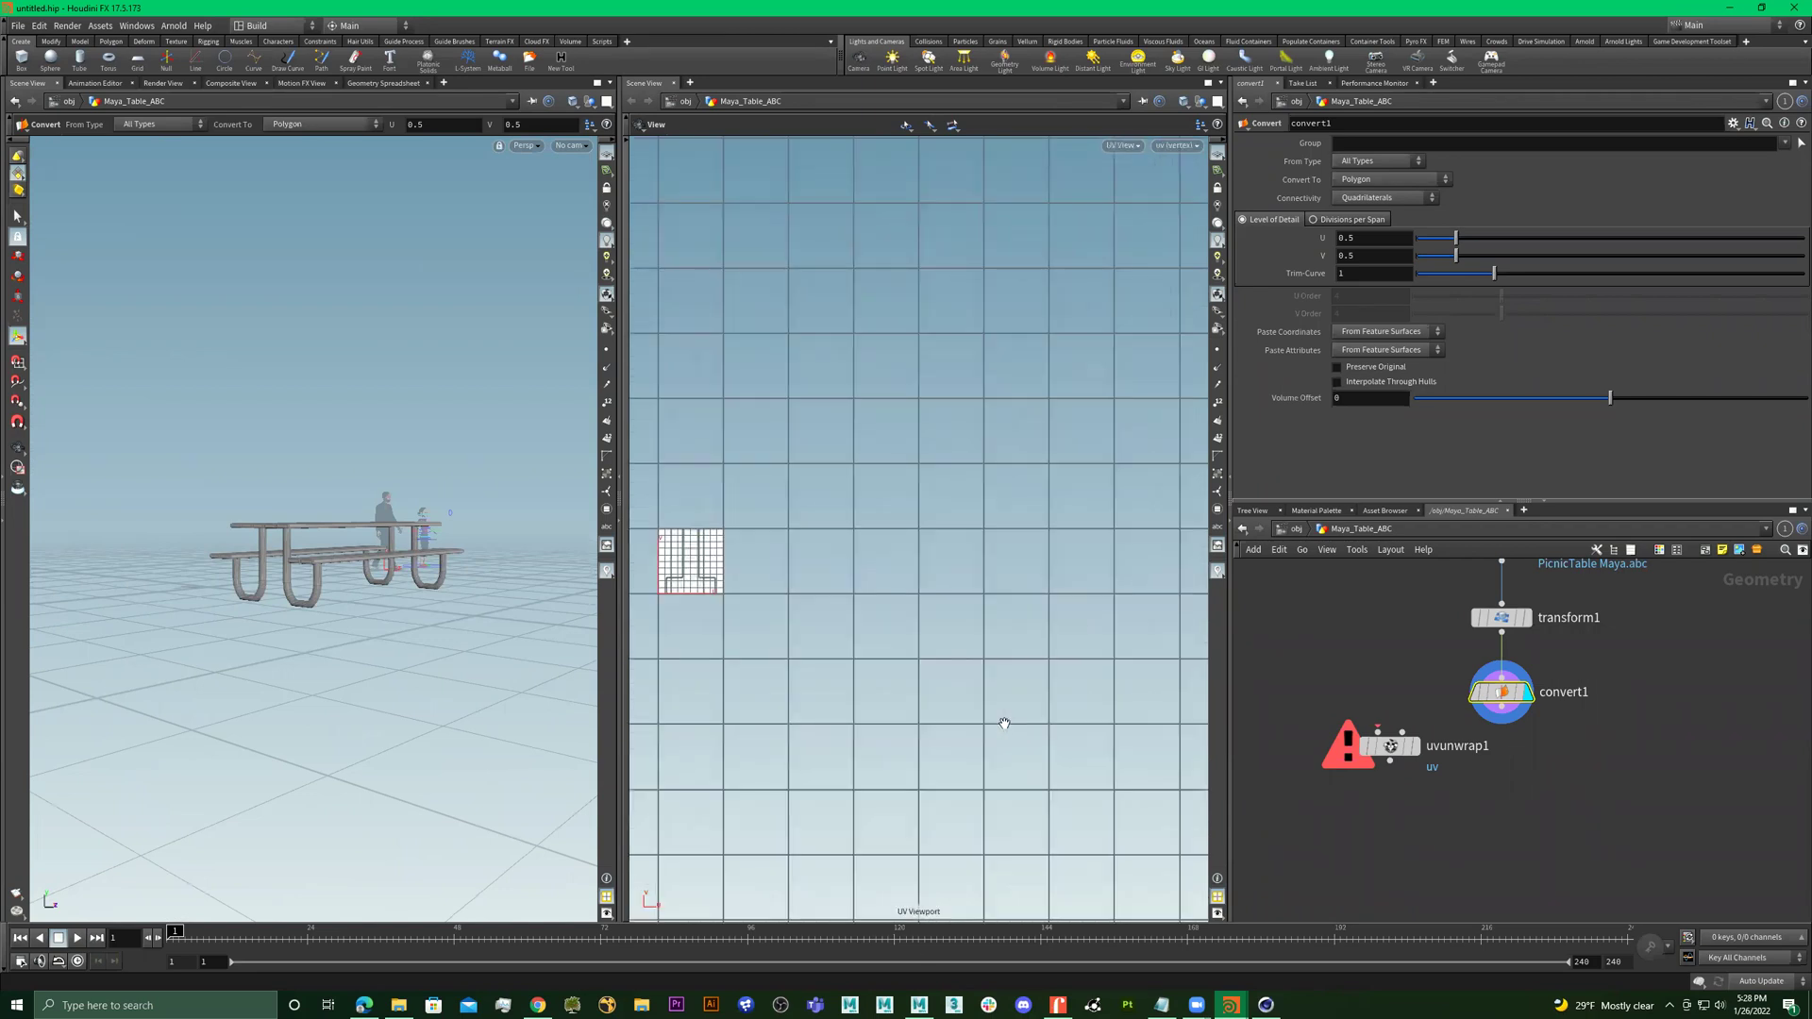
{"action": "middle_click_drag", "start_coordinate": [796, 603], "coordinate": [1022, 607]}
{"action": "right_click_drag", "start_coordinate": [906, 549], "coordinate": [1165, 516]}
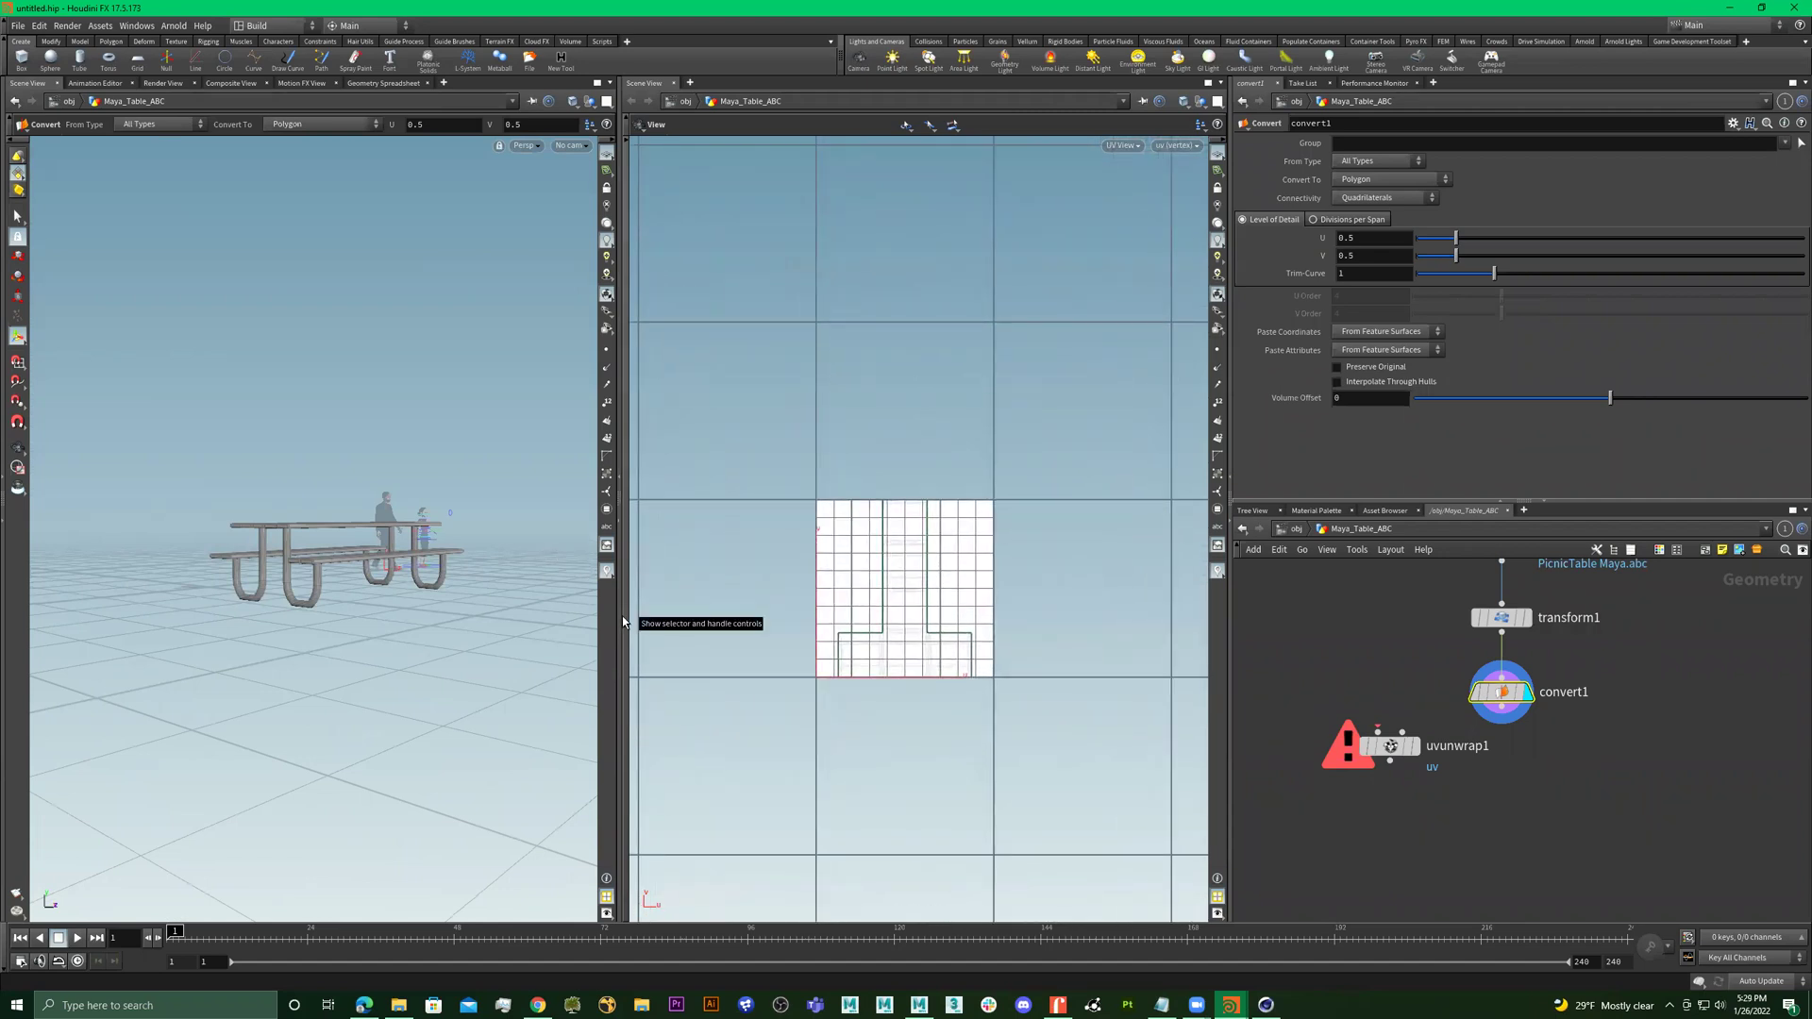
Compare the table in the perspective viewport with its current UVs in the UV viewport
{"action": "left_click_drag", "start_coordinate": [382, 524], "coordinate": [416, 590], "text": "alt"}
{"action": "right_click_drag", "start_coordinate": [416, 590], "coordinate": [444, 546], "text": "alt"}
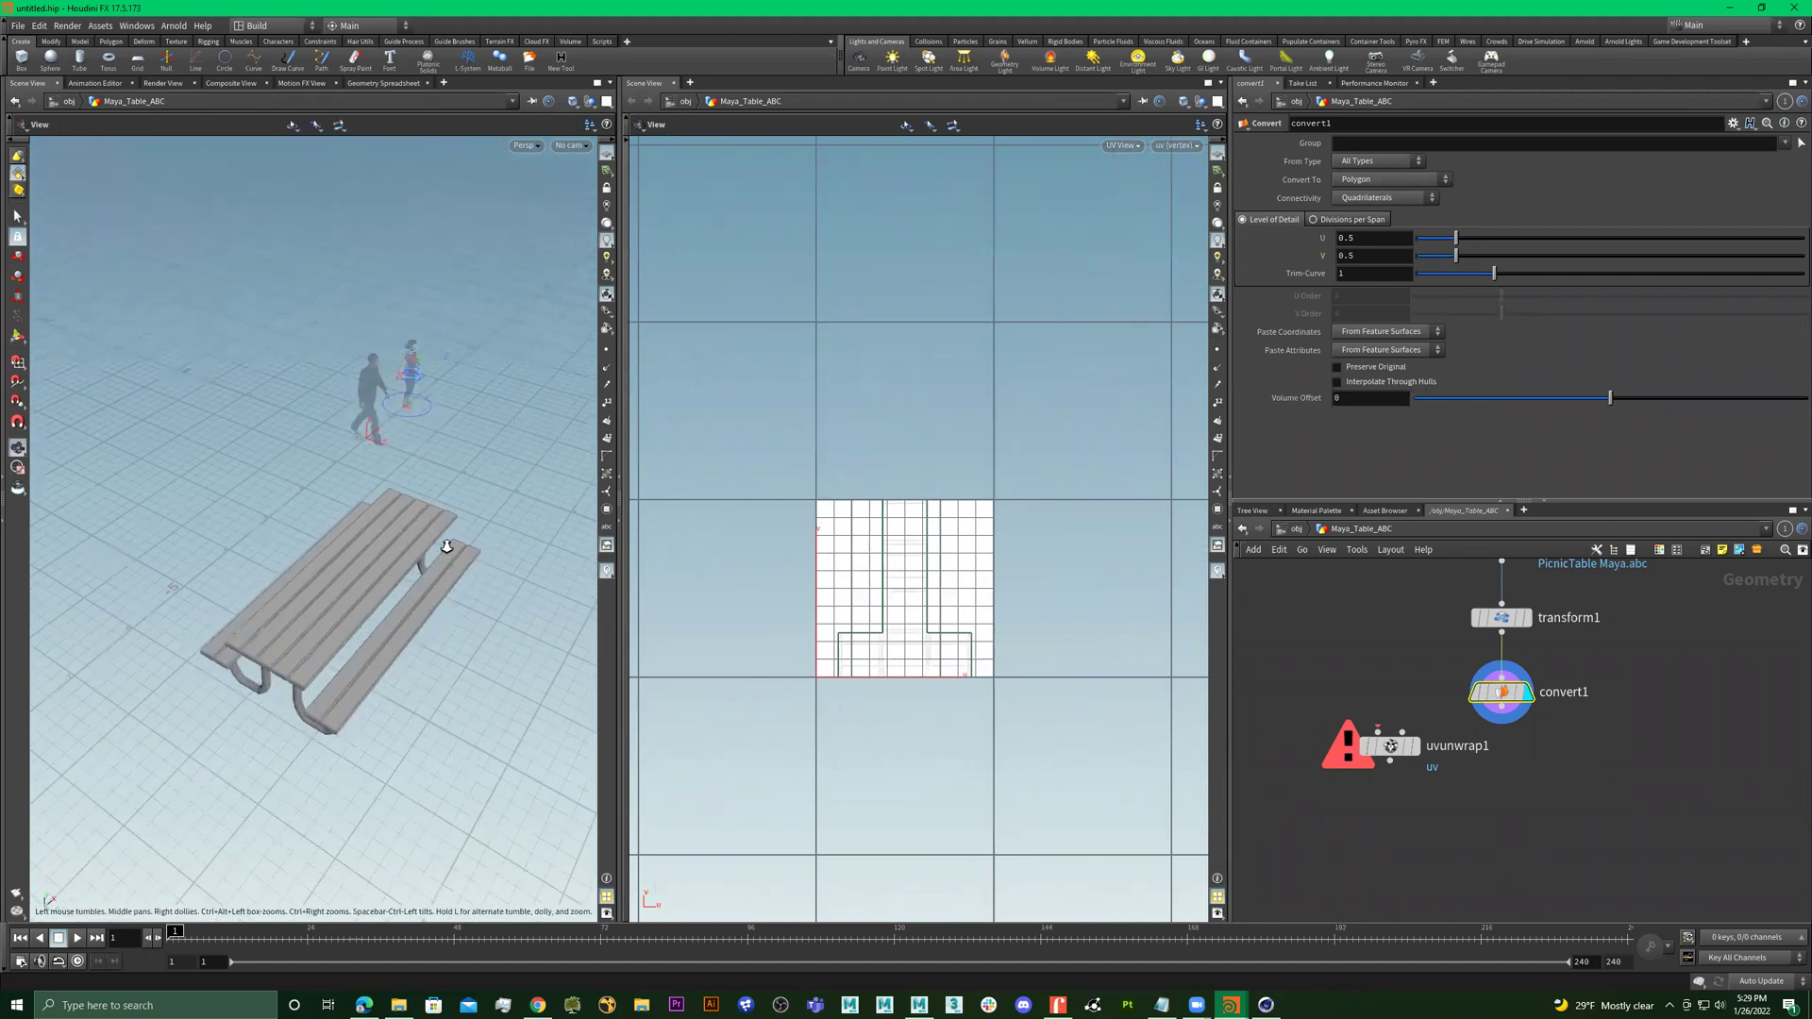
{"action": "left_click_drag", "start_coordinate": [445, 546], "coordinate": [472, 519], "text": "alt"}
{"action": "right_click_drag", "start_coordinate": [1083, 697], "coordinate": [1056, 687]}
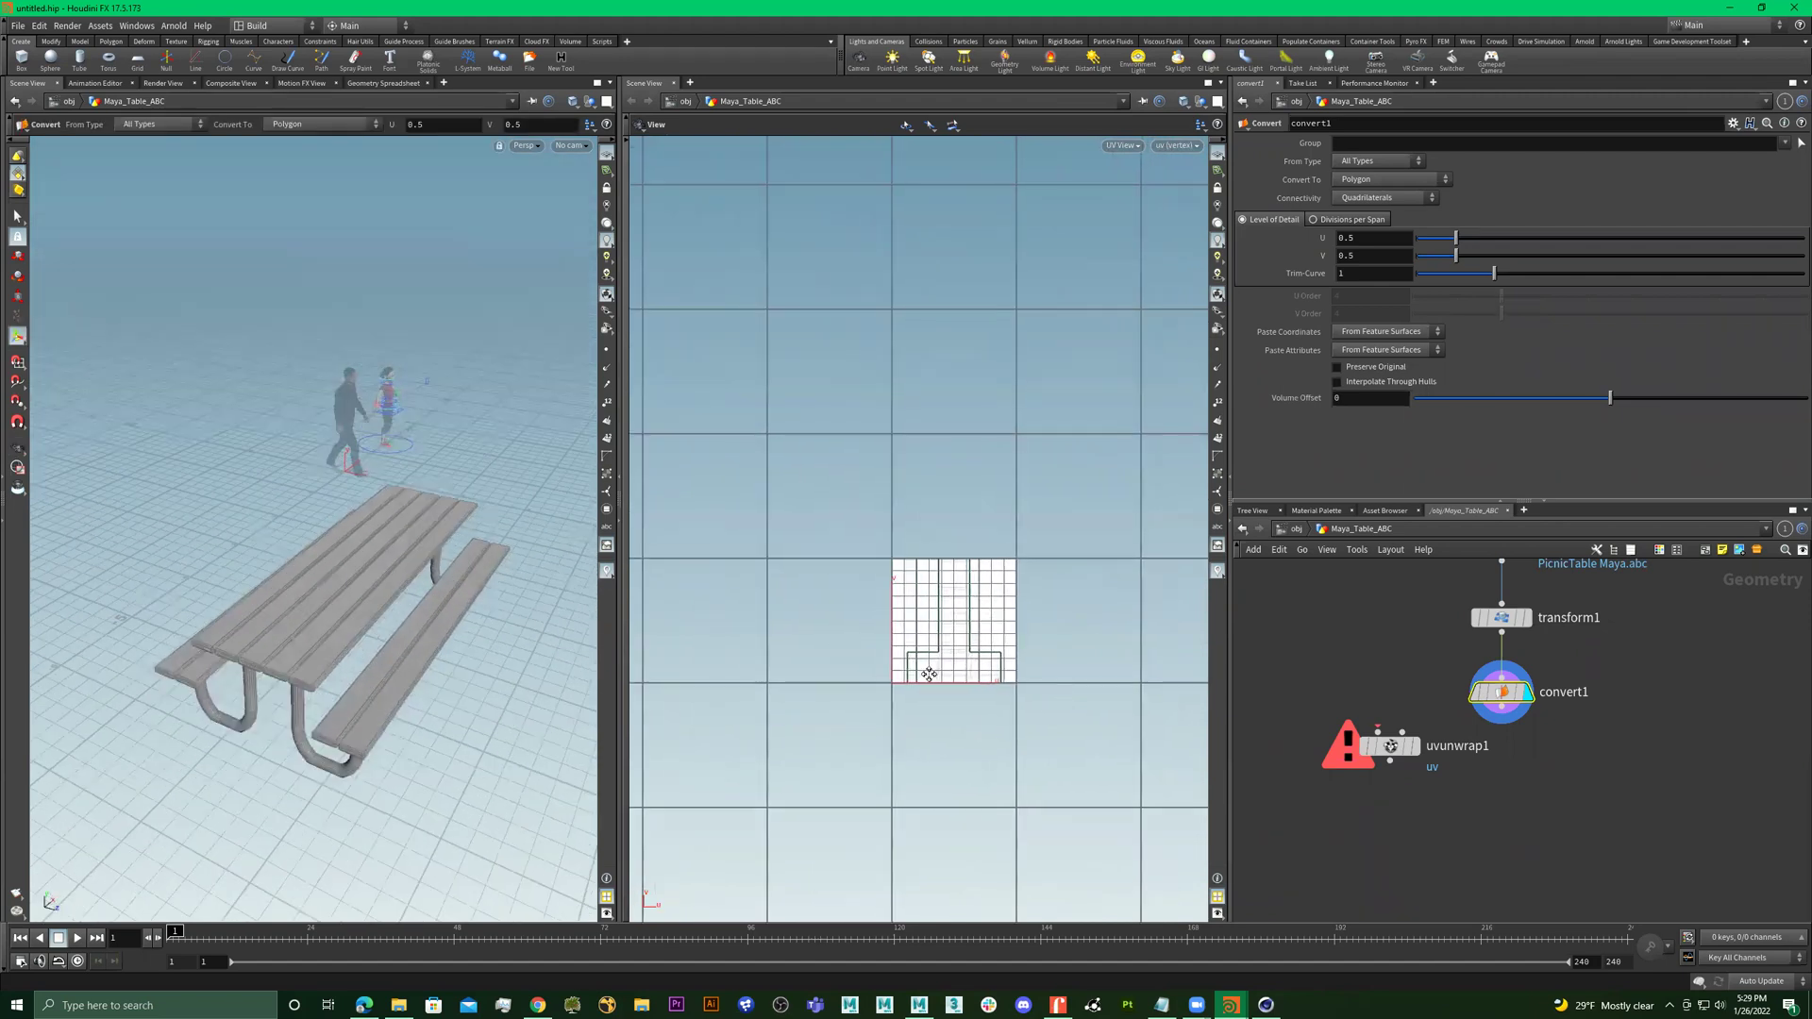
{"action": "middle_click_drag", "start_coordinate": [1056, 687], "coordinate": [926, 673]}
{"action": "left_click_drag", "start_coordinate": [1000, 667], "coordinate": [987, 667]}
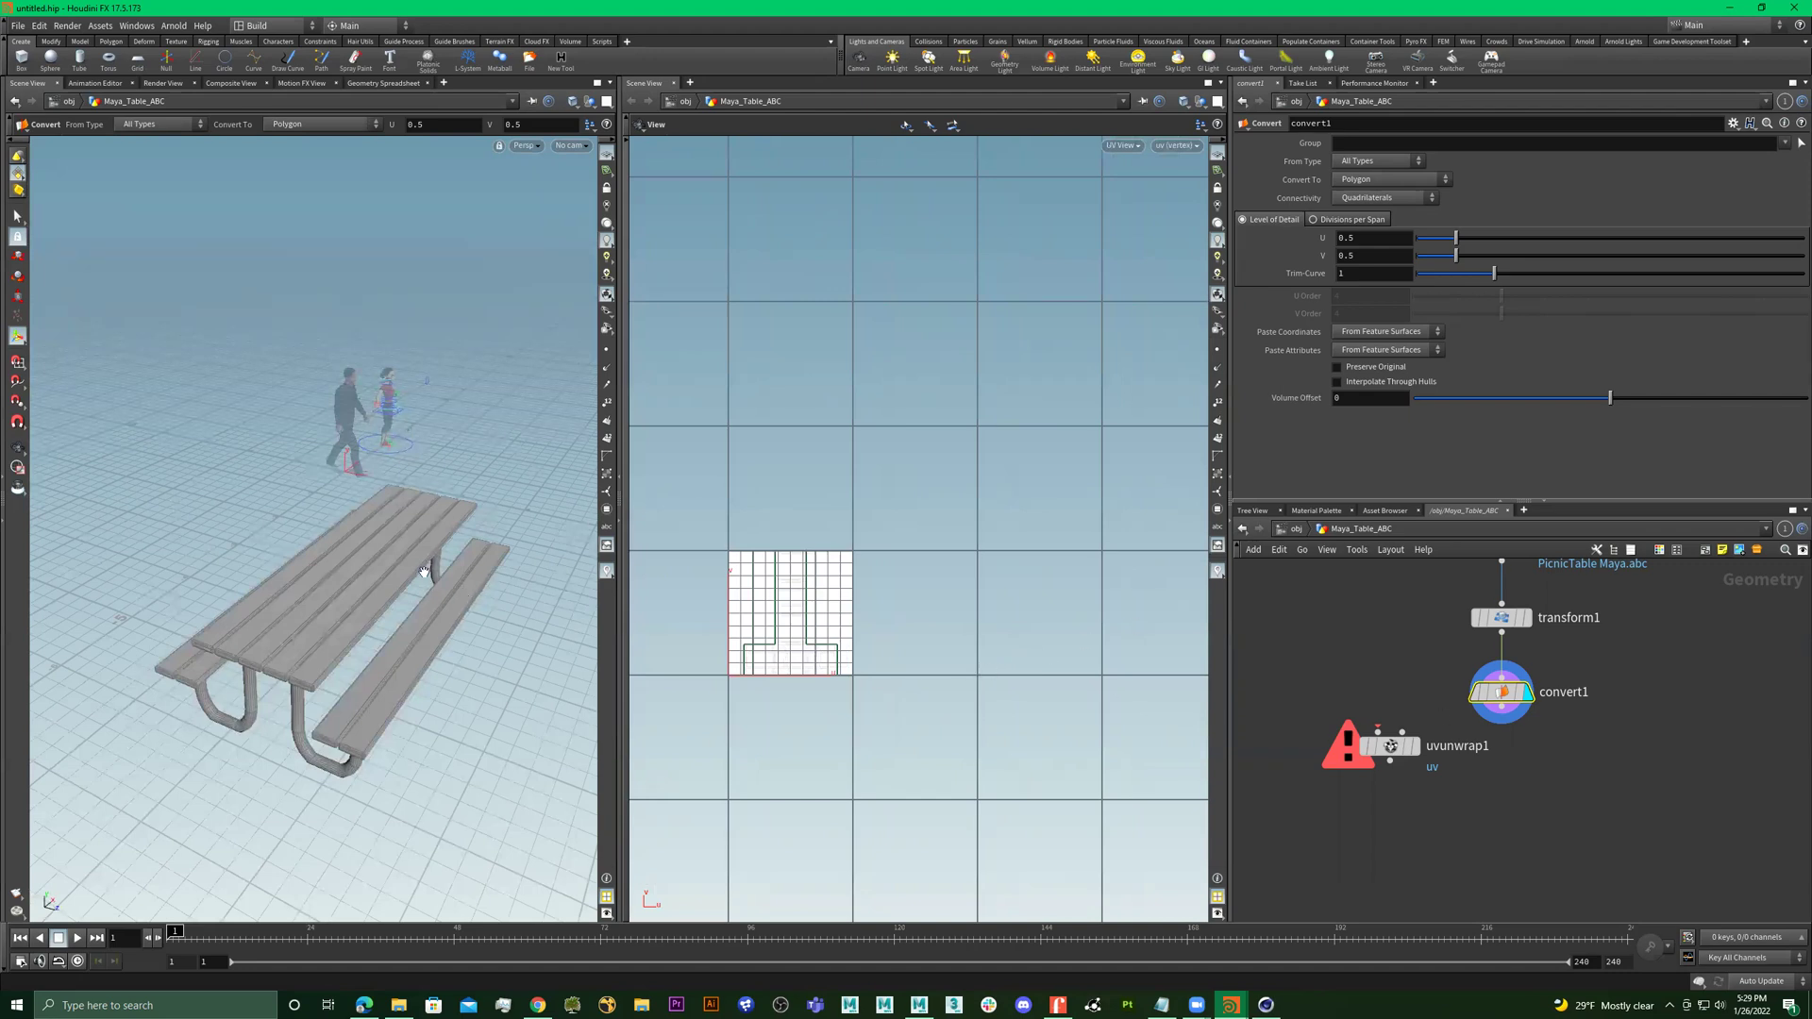
{"action": "left_click_drag", "start_coordinate": [424, 572], "coordinate": [557, 618], "text": "alt"}
{"action": "key", "text": "Return"}
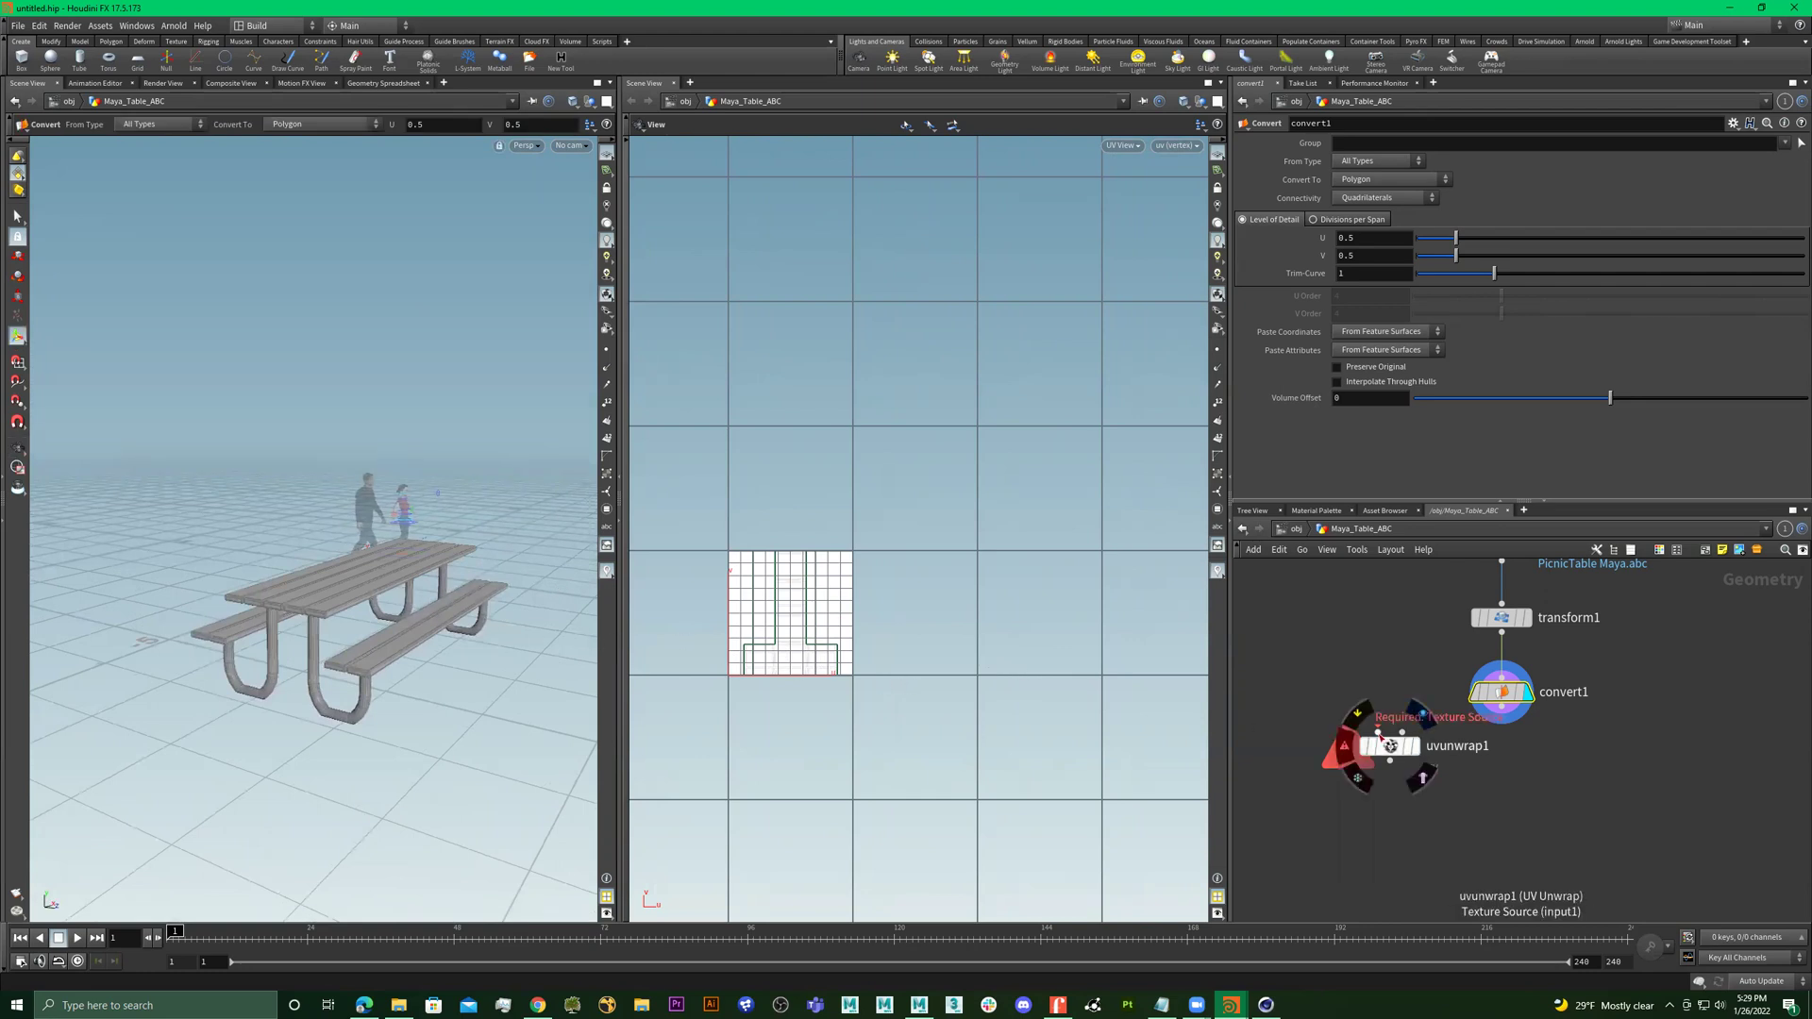
Connect convert1's output to uvunwrap1's first input, display and select uvunwrap1, and align it below convert1
{"action": "left_click_drag", "start_coordinate": [1392, 751], "coordinate": [1479, 759]}
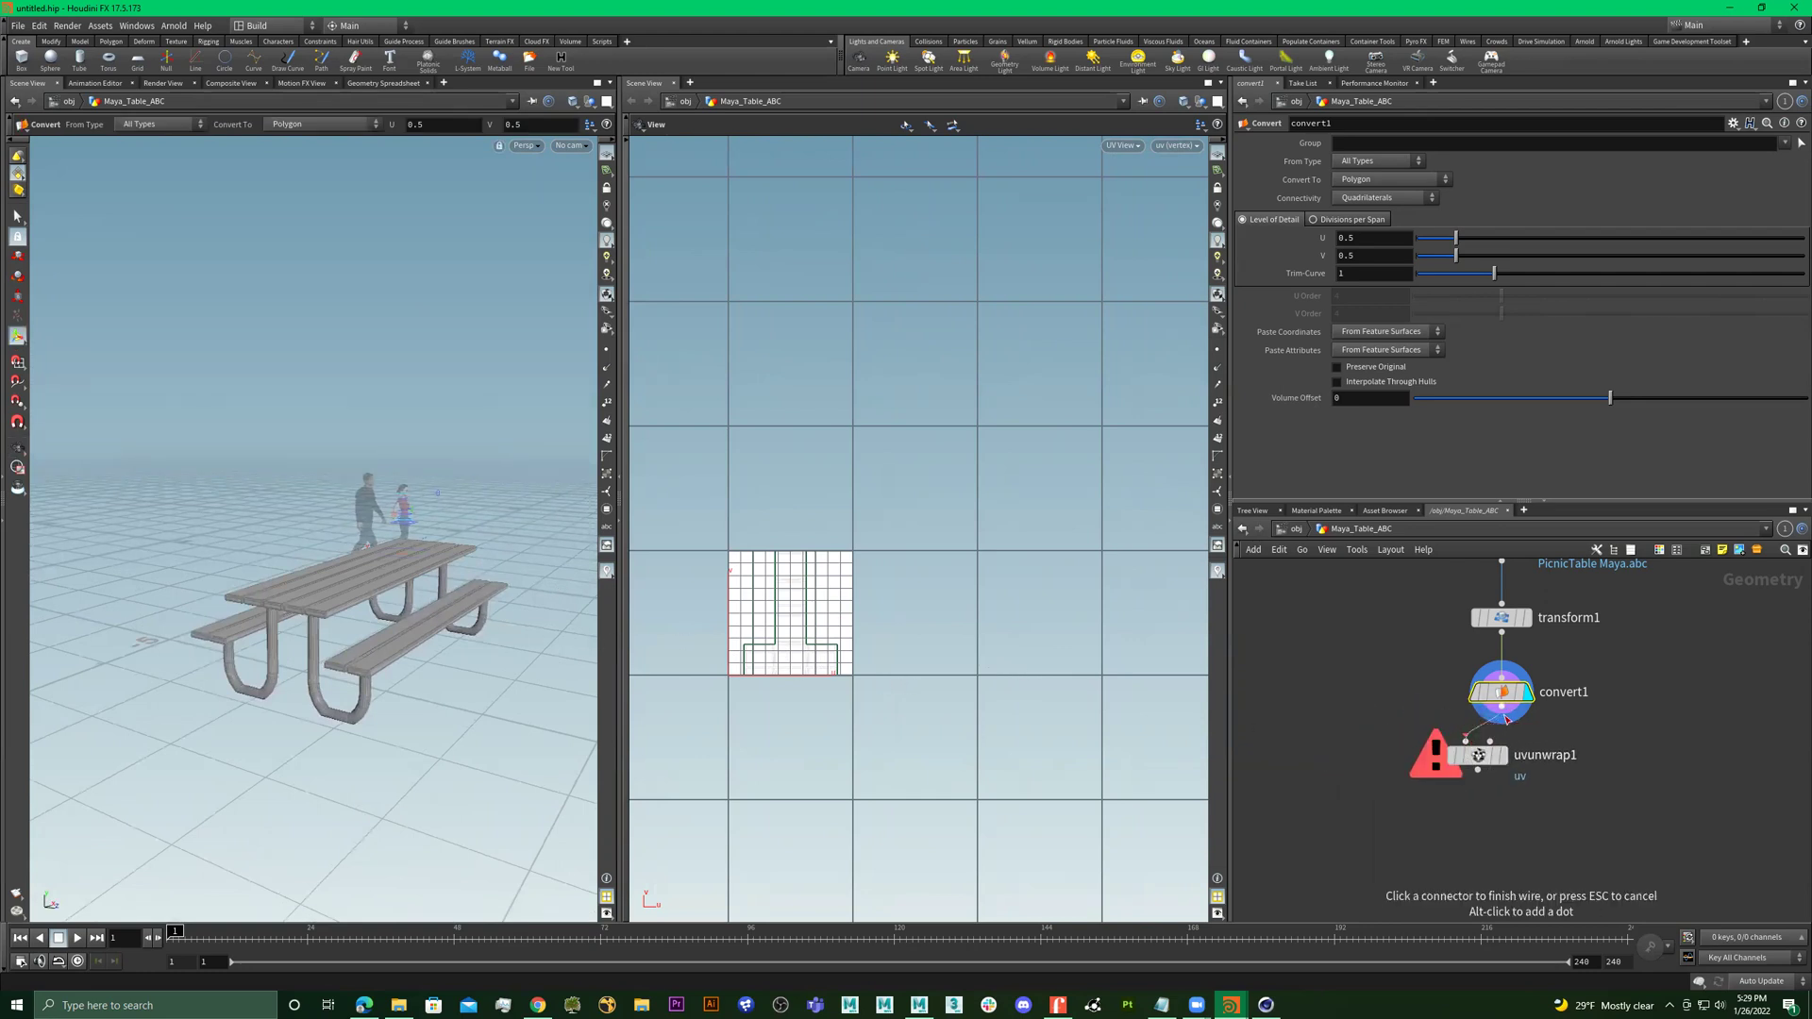
{"action": "left_click", "coordinate": [1504, 754]}
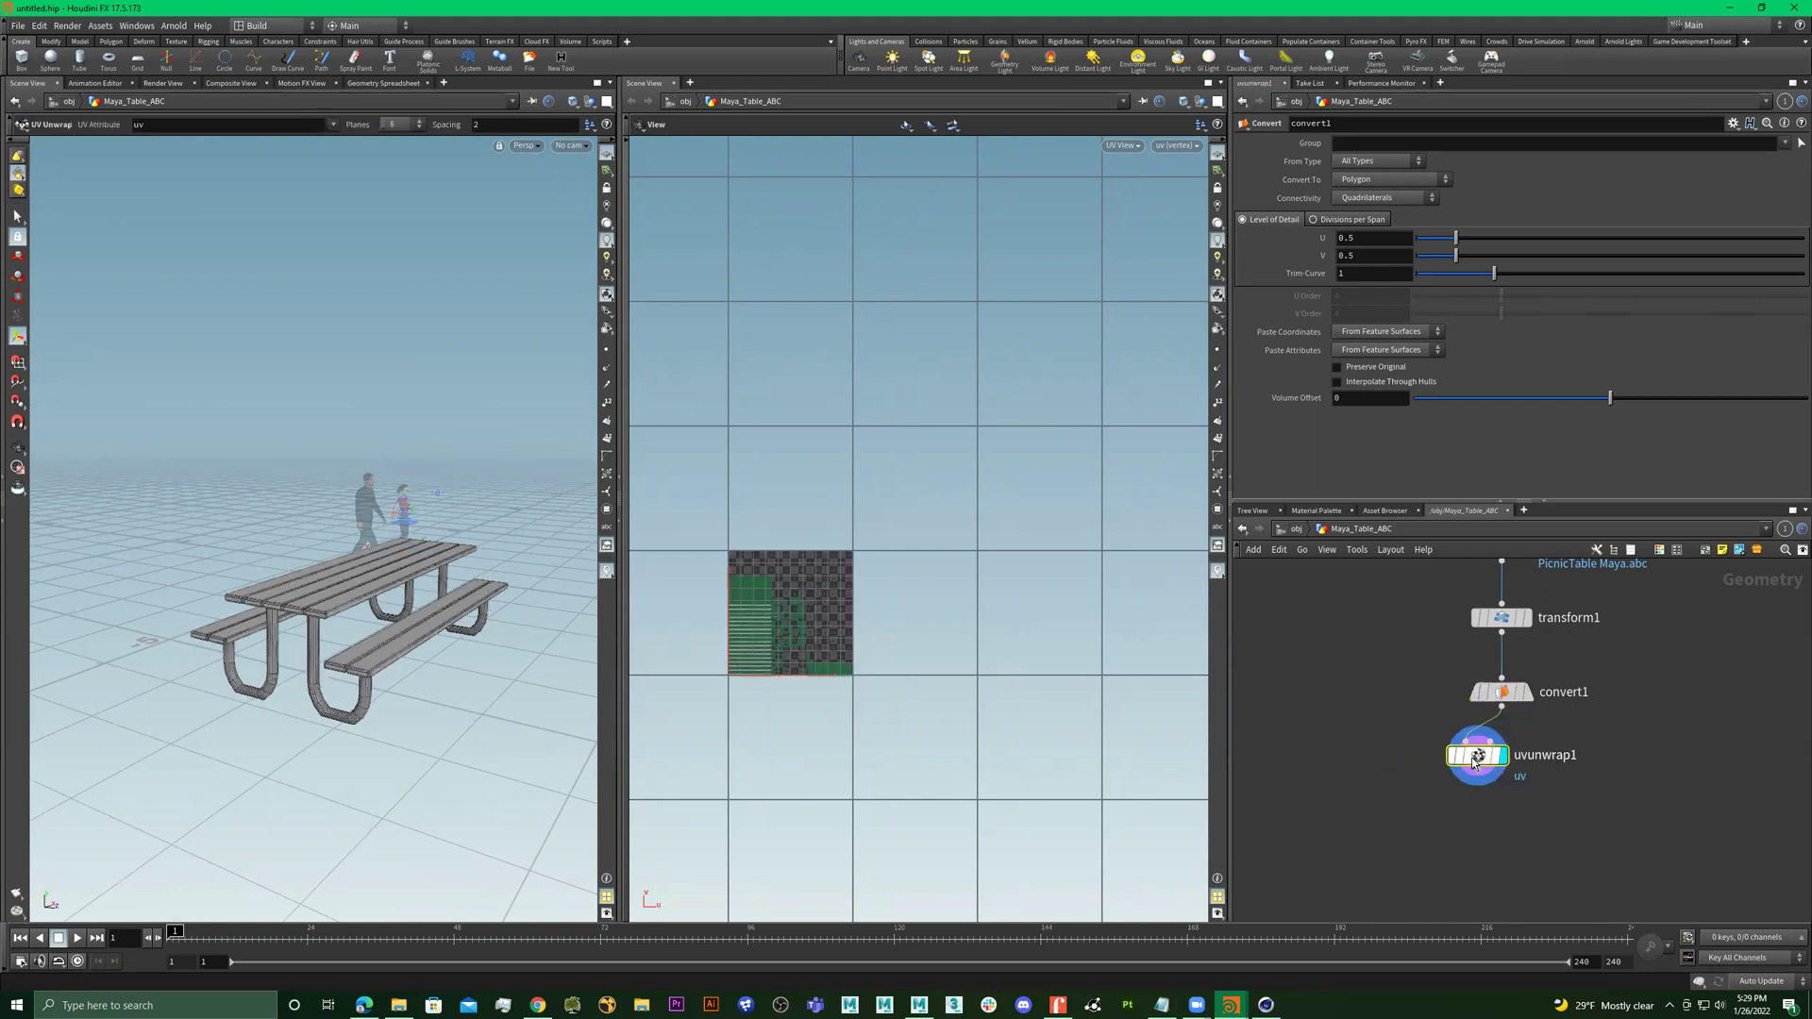
{"action": "left_click", "coordinate": [1477, 755]}
{"action": "left_click_drag", "start_coordinate": [1477, 755], "coordinate": [1501, 768]}
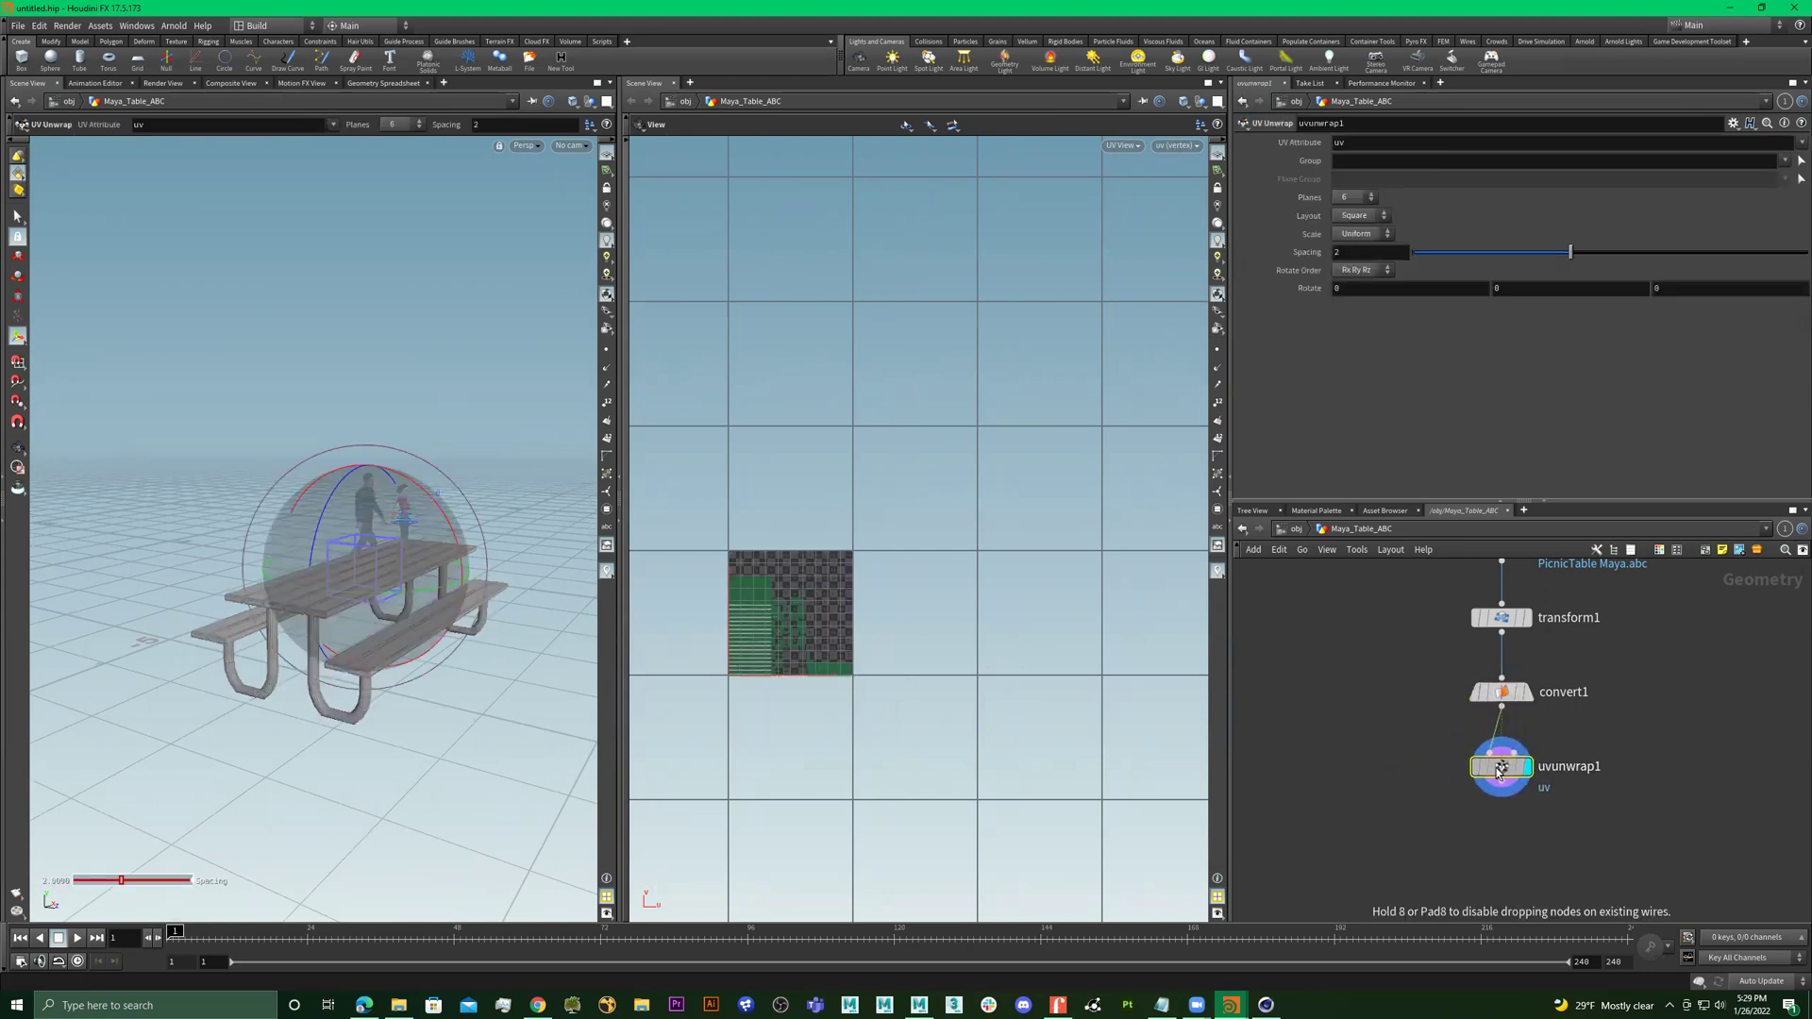
Inspect the table's unwrapped UV layout and set the UV Unwrap spacing to 1.835
{"action": "right_click_drag", "start_coordinate": [798, 596], "coordinate": [886, 655]}
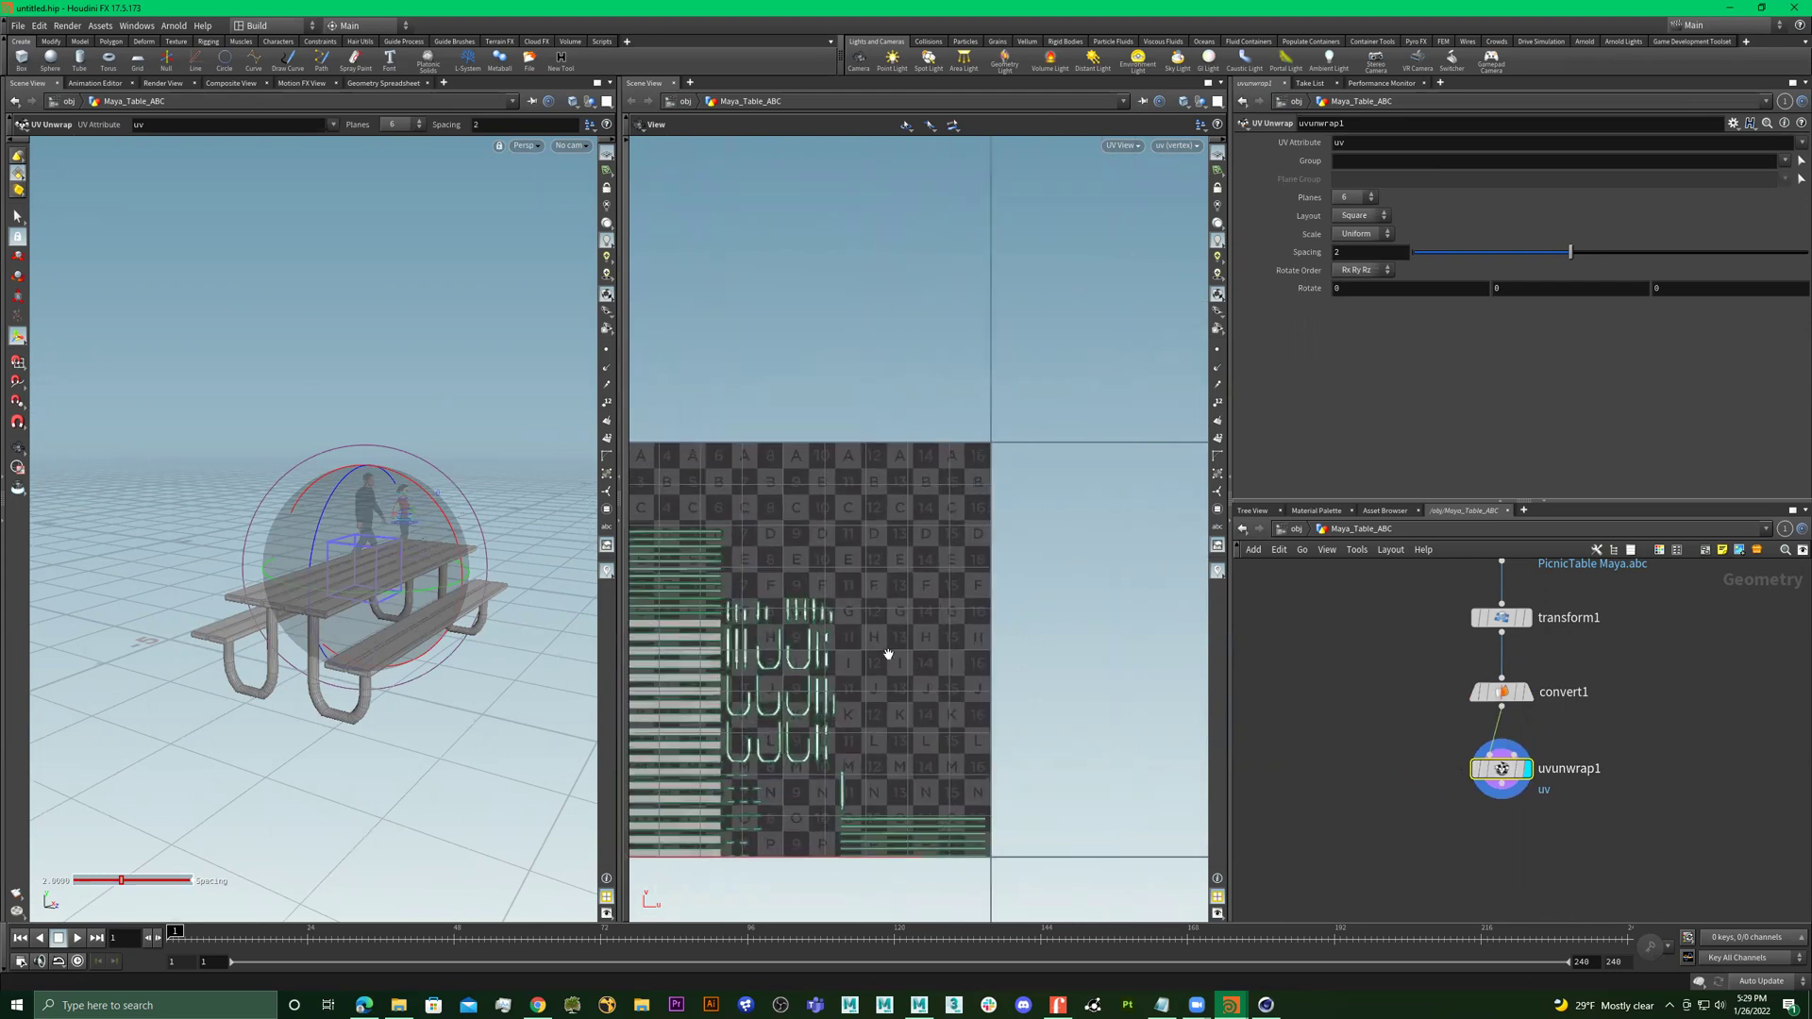
{"action": "middle_click_drag", "start_coordinate": [886, 655], "coordinate": [1035, 586]}
{"action": "right_click_drag", "start_coordinate": [963, 583], "coordinate": [1133, 577]}
{"action": "middle_click_drag", "start_coordinate": [691, 580], "coordinate": [827, 577]}
{"action": "scroll", "coordinate": [825, 577], "scroll_direction": "up", "scroll_amount": 2}
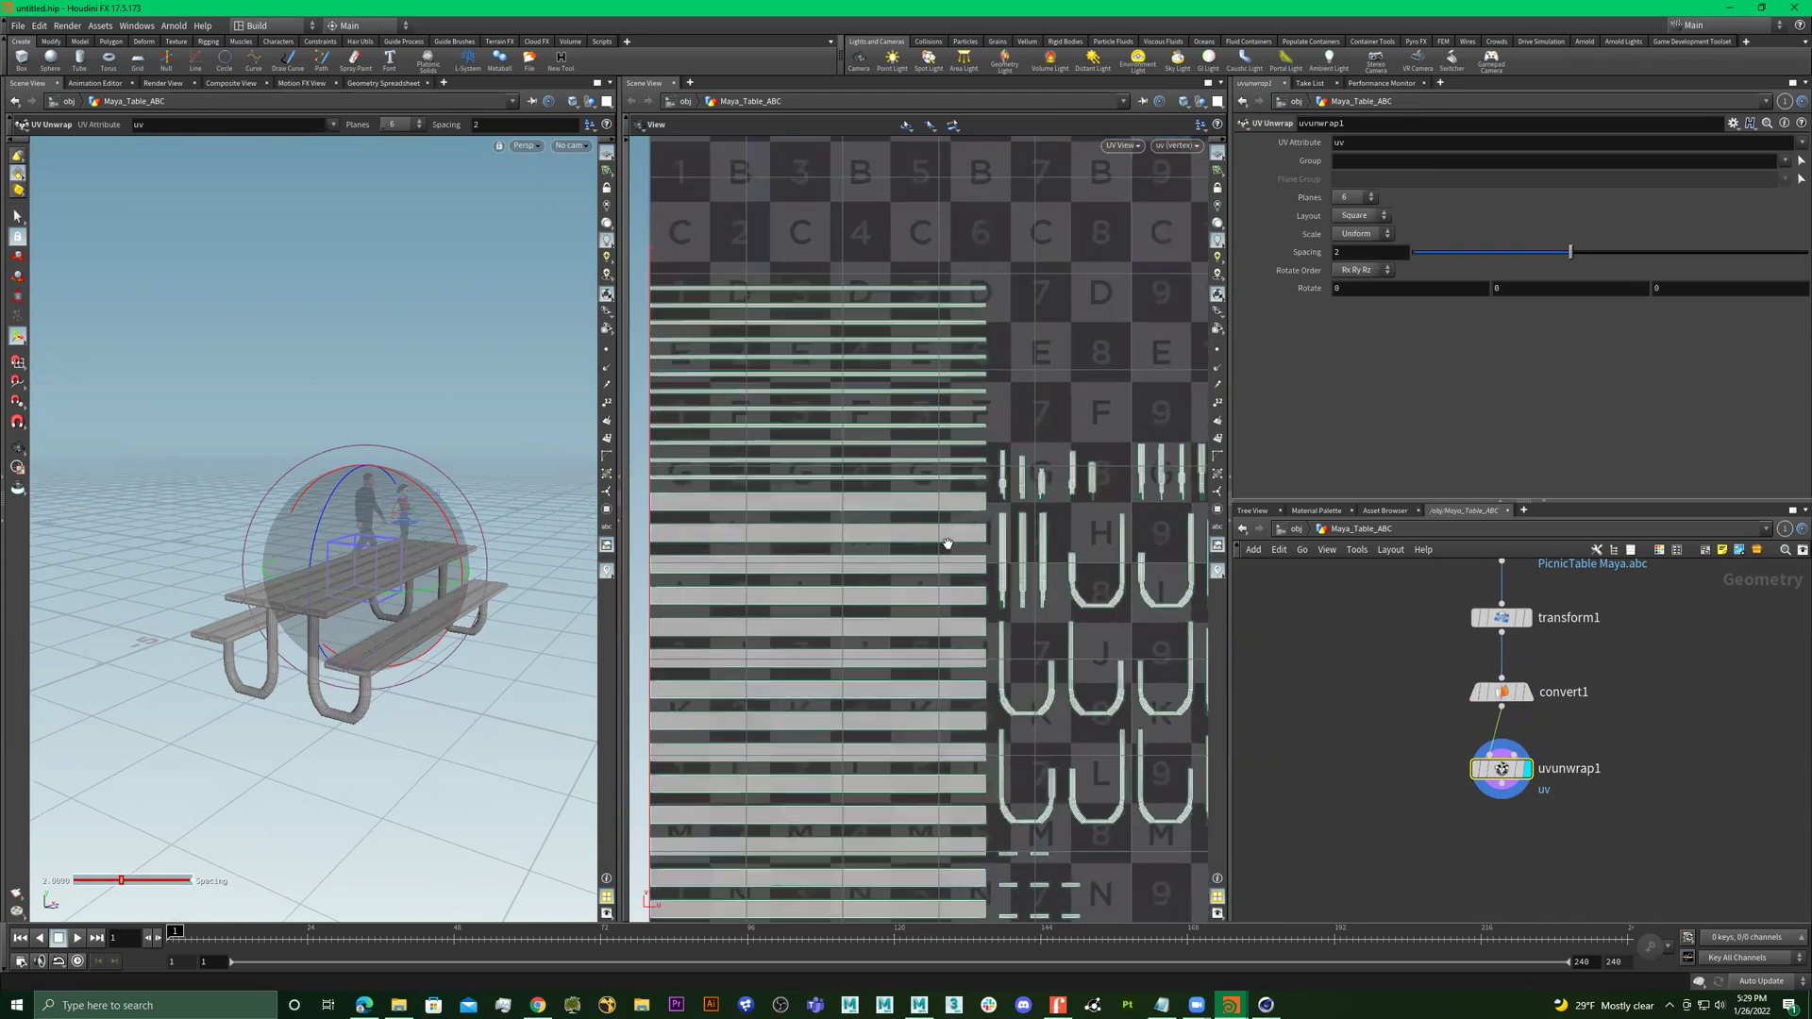
{"action": "scroll", "coordinate": [963, 572], "scroll_direction": "down", "scroll_amount": 5}
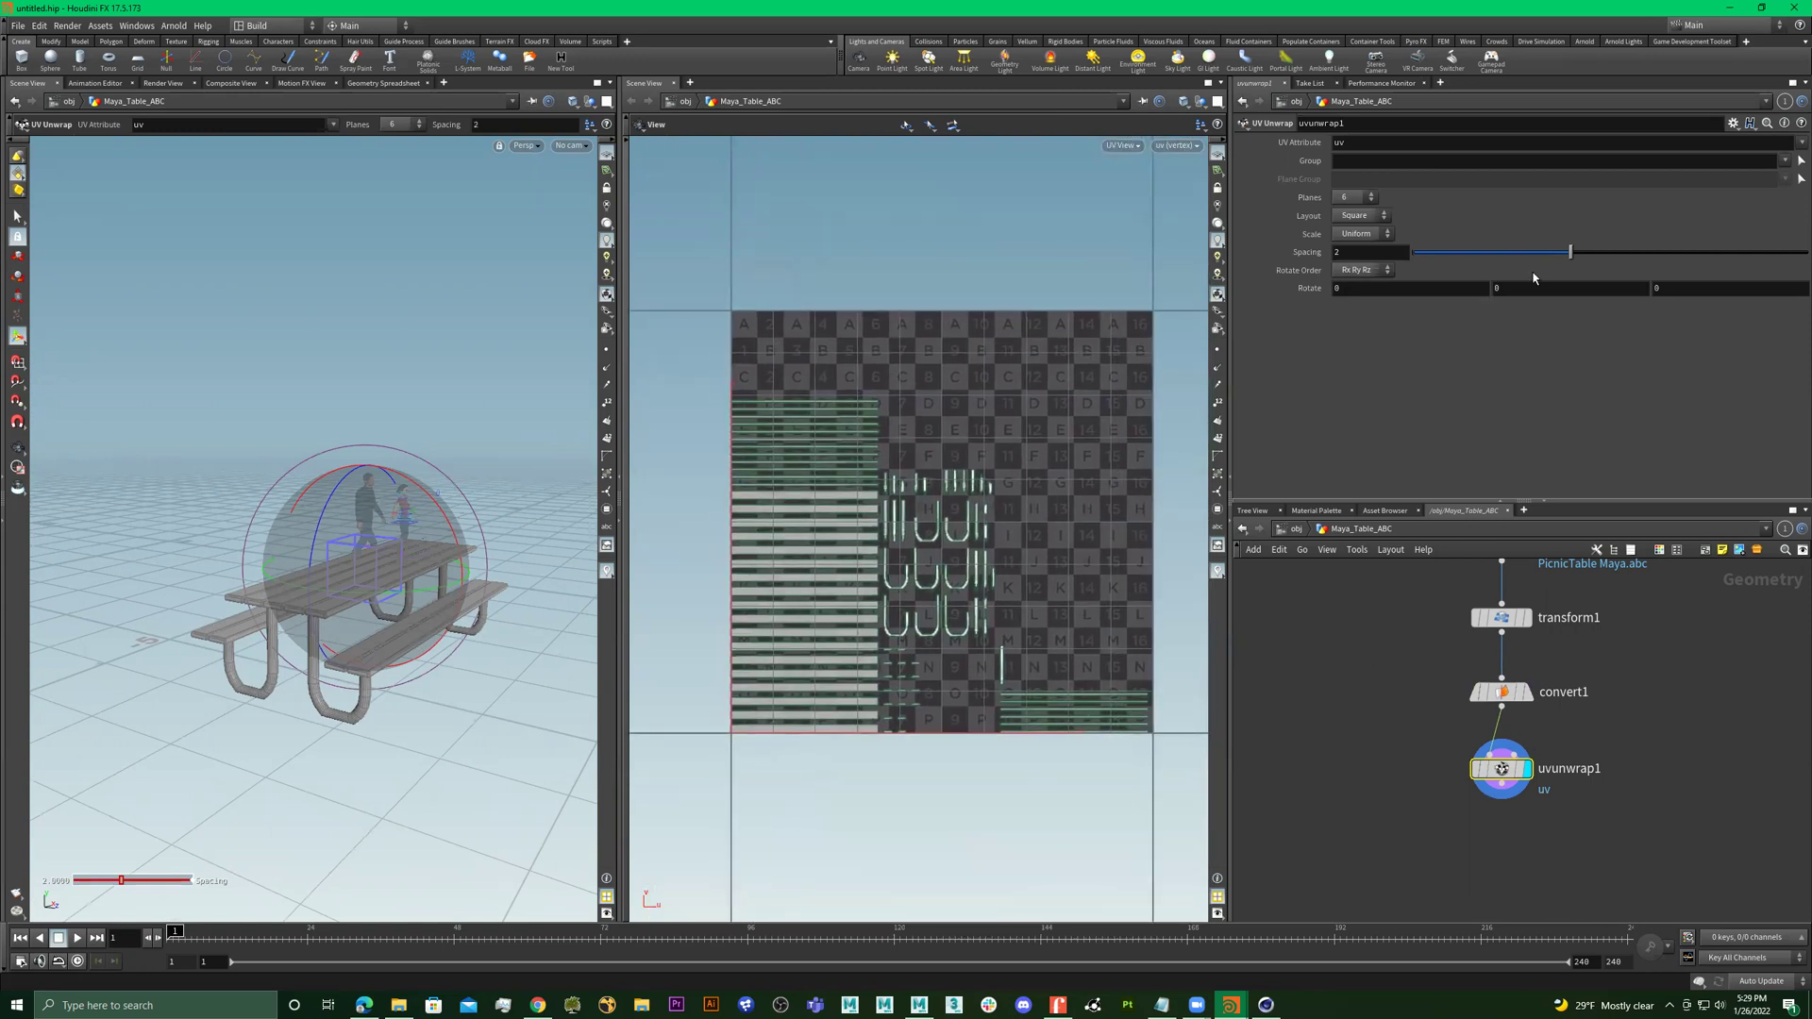
{"action": "mouse_move", "coordinate": [1569, 253]}
{"action": "left_mouse_down"}
{"action": "mouse_move", "coordinate": [1506, 264]}
{"action": "mouse_move", "coordinate": [1557, 260]}
{"action": "left_mouse_up"}
{"action": "key", "text": "Escape"}
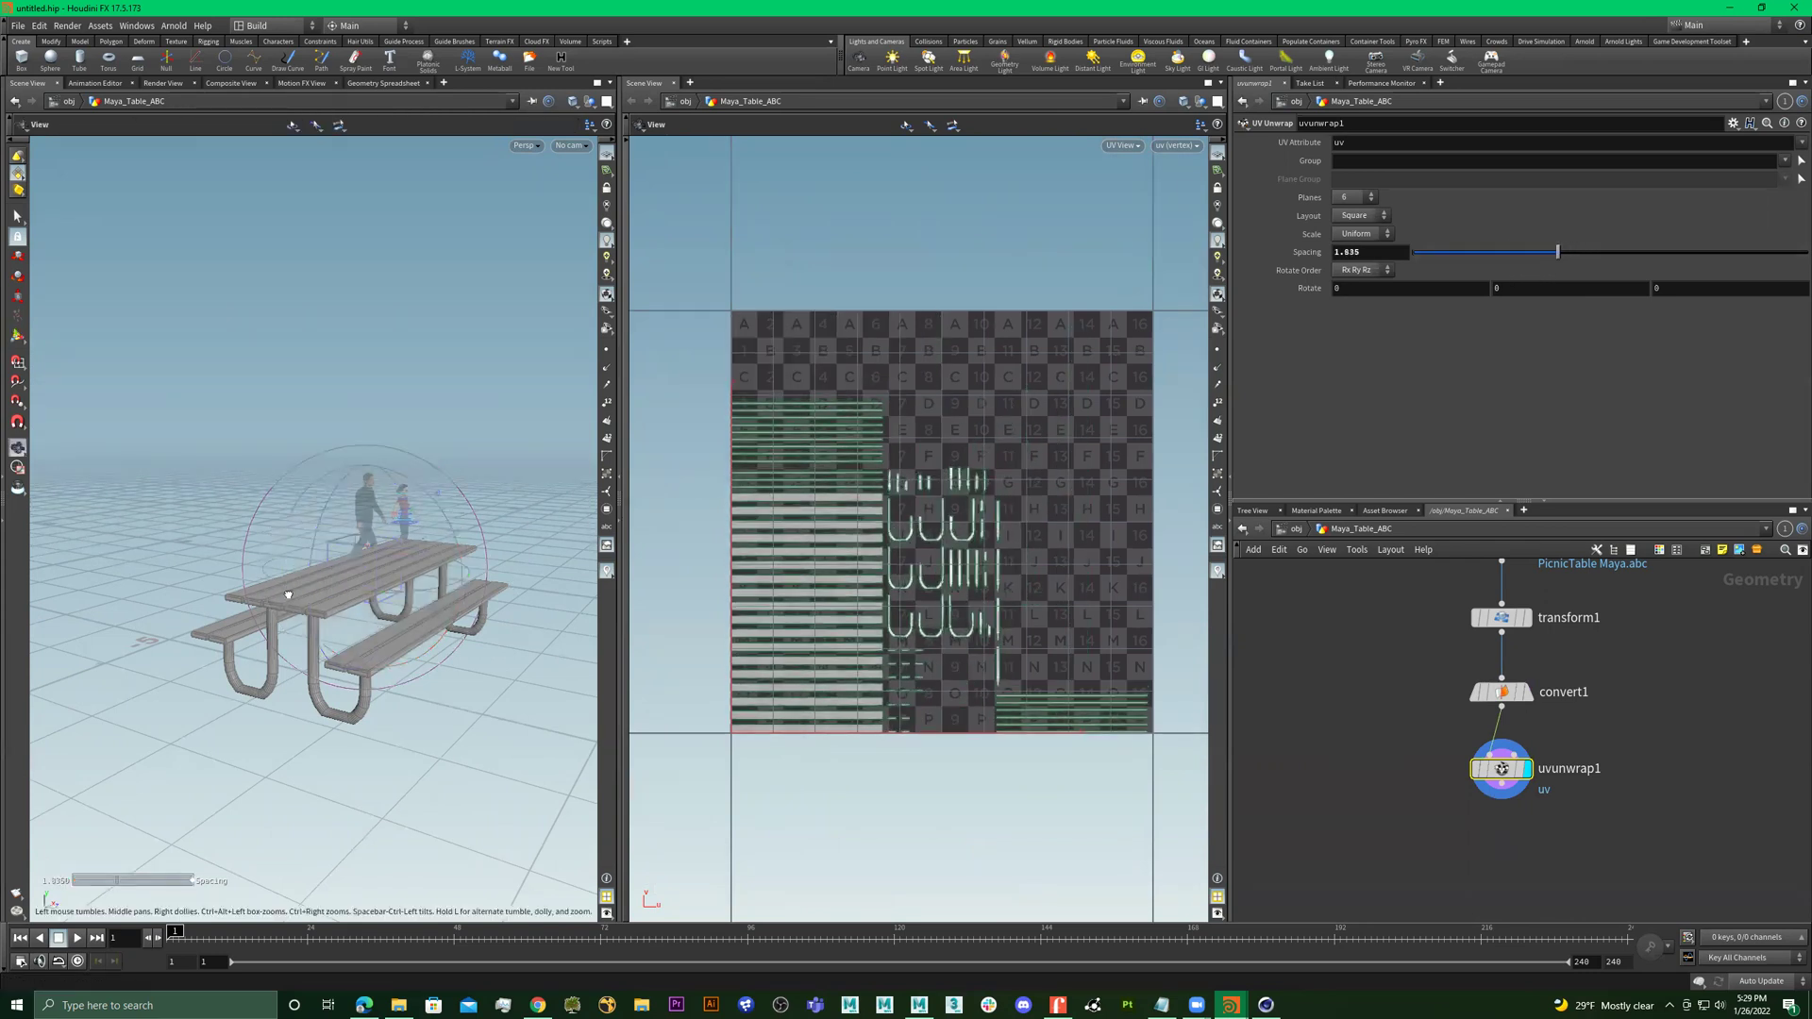
View the unwrapped table up close and look up the available UV operators in the node list
{"action": "left_click_drag", "start_coordinate": [288, 594], "coordinate": [339, 651], "text": "alt"}
{"action": "right_click_drag", "start_coordinate": [339, 651], "coordinate": [469, 586], "text": "alt"}
{"action": "left_click_drag", "start_coordinate": [469, 586], "coordinate": [510, 566], "text": "alt"}
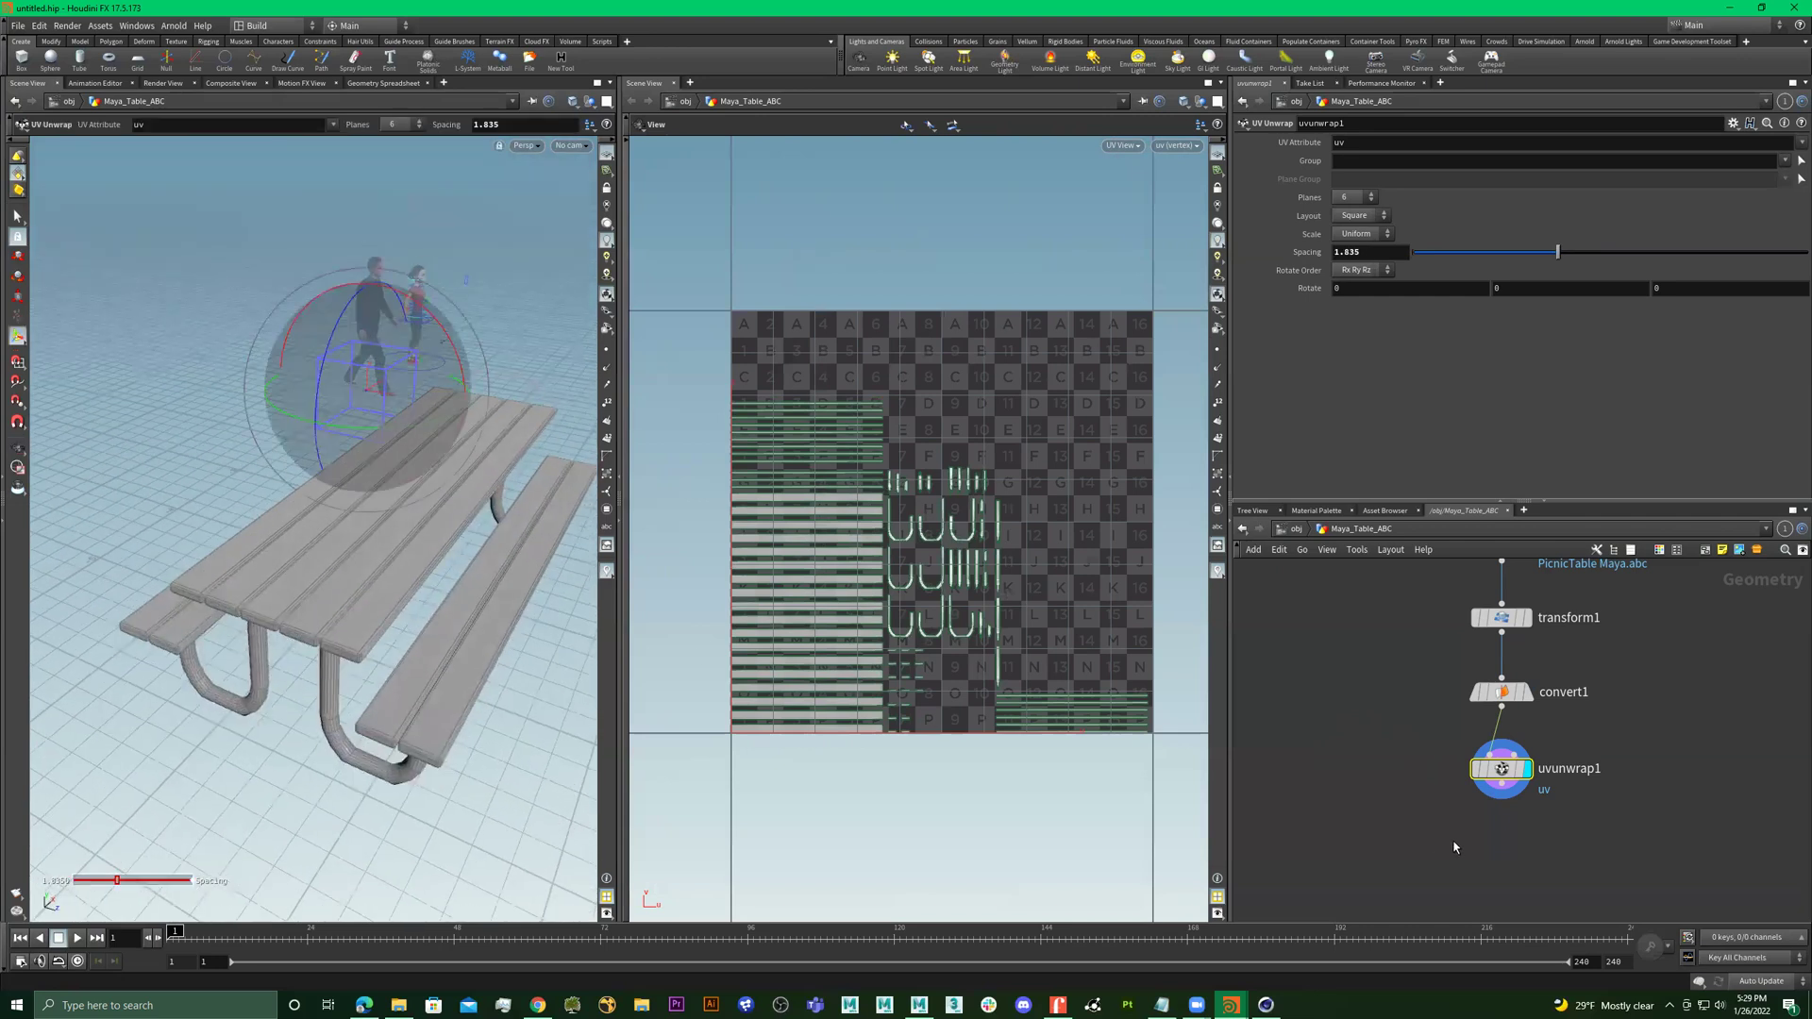
{"action": "key", "text": "Tab"}
{"action": "type", "text": "u"}
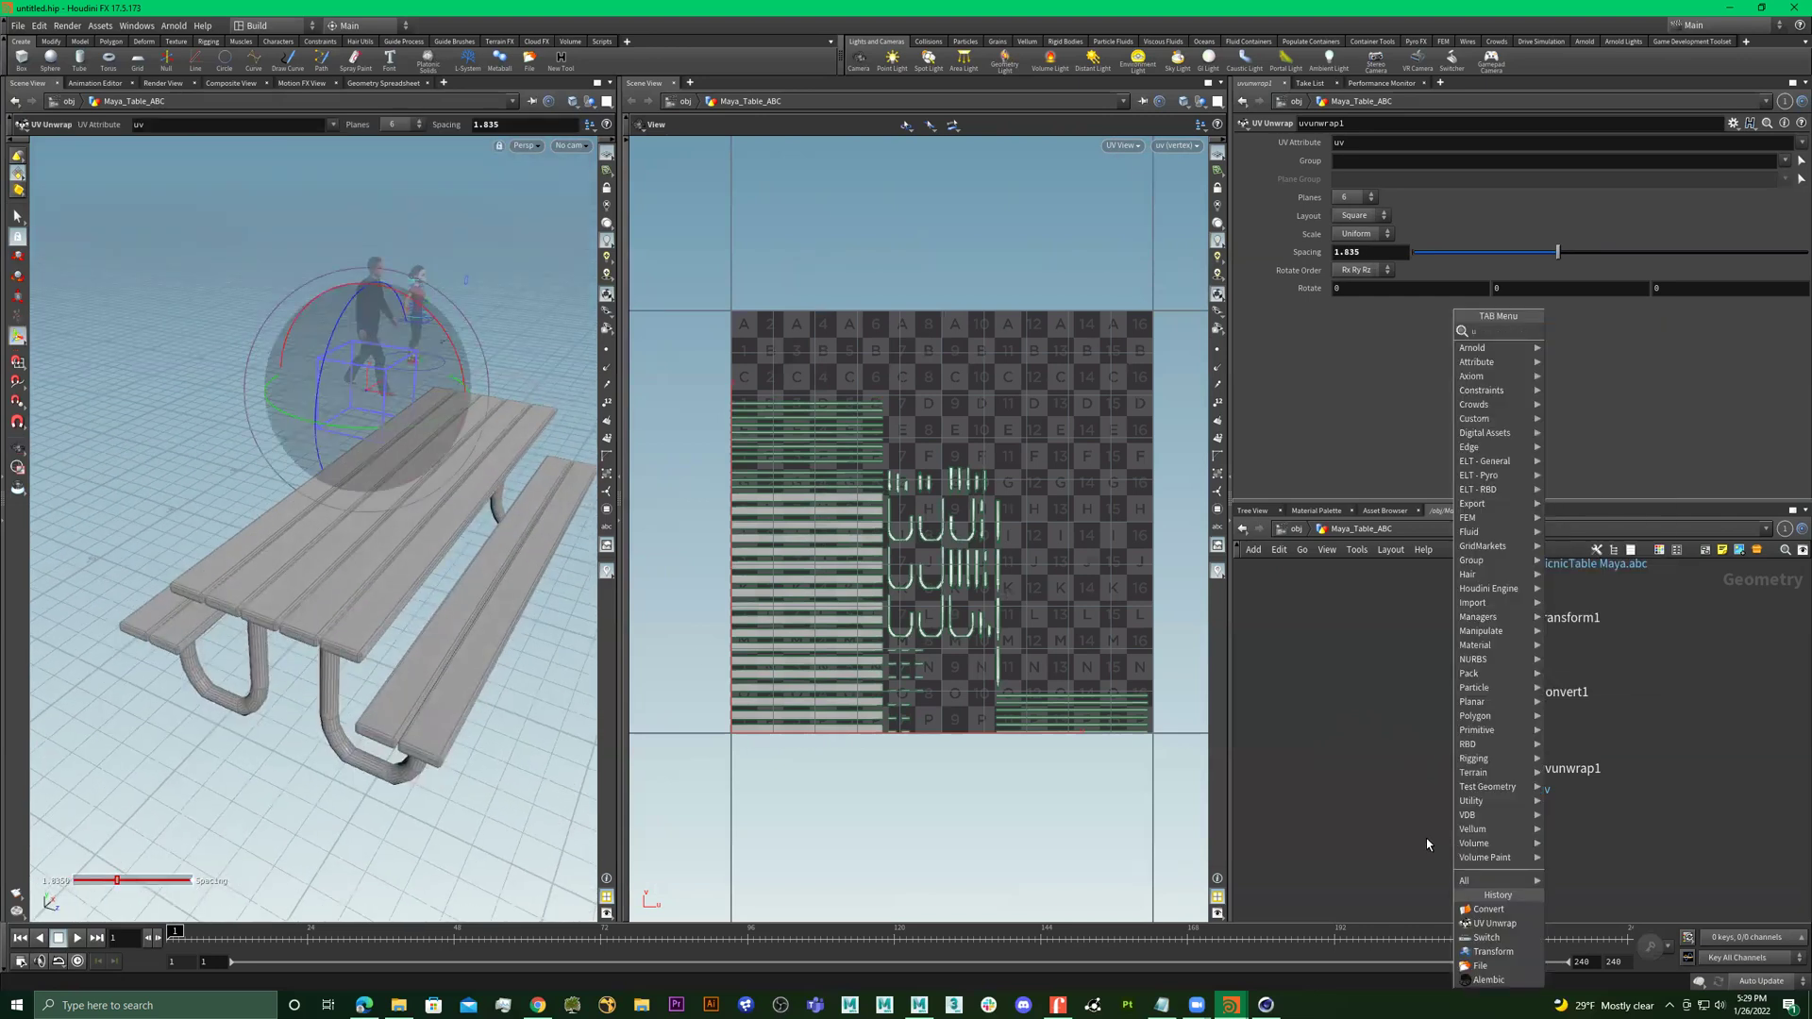
{"action": "type", "text": "vq"}
{"action": "key", "text": "BackSpace"}
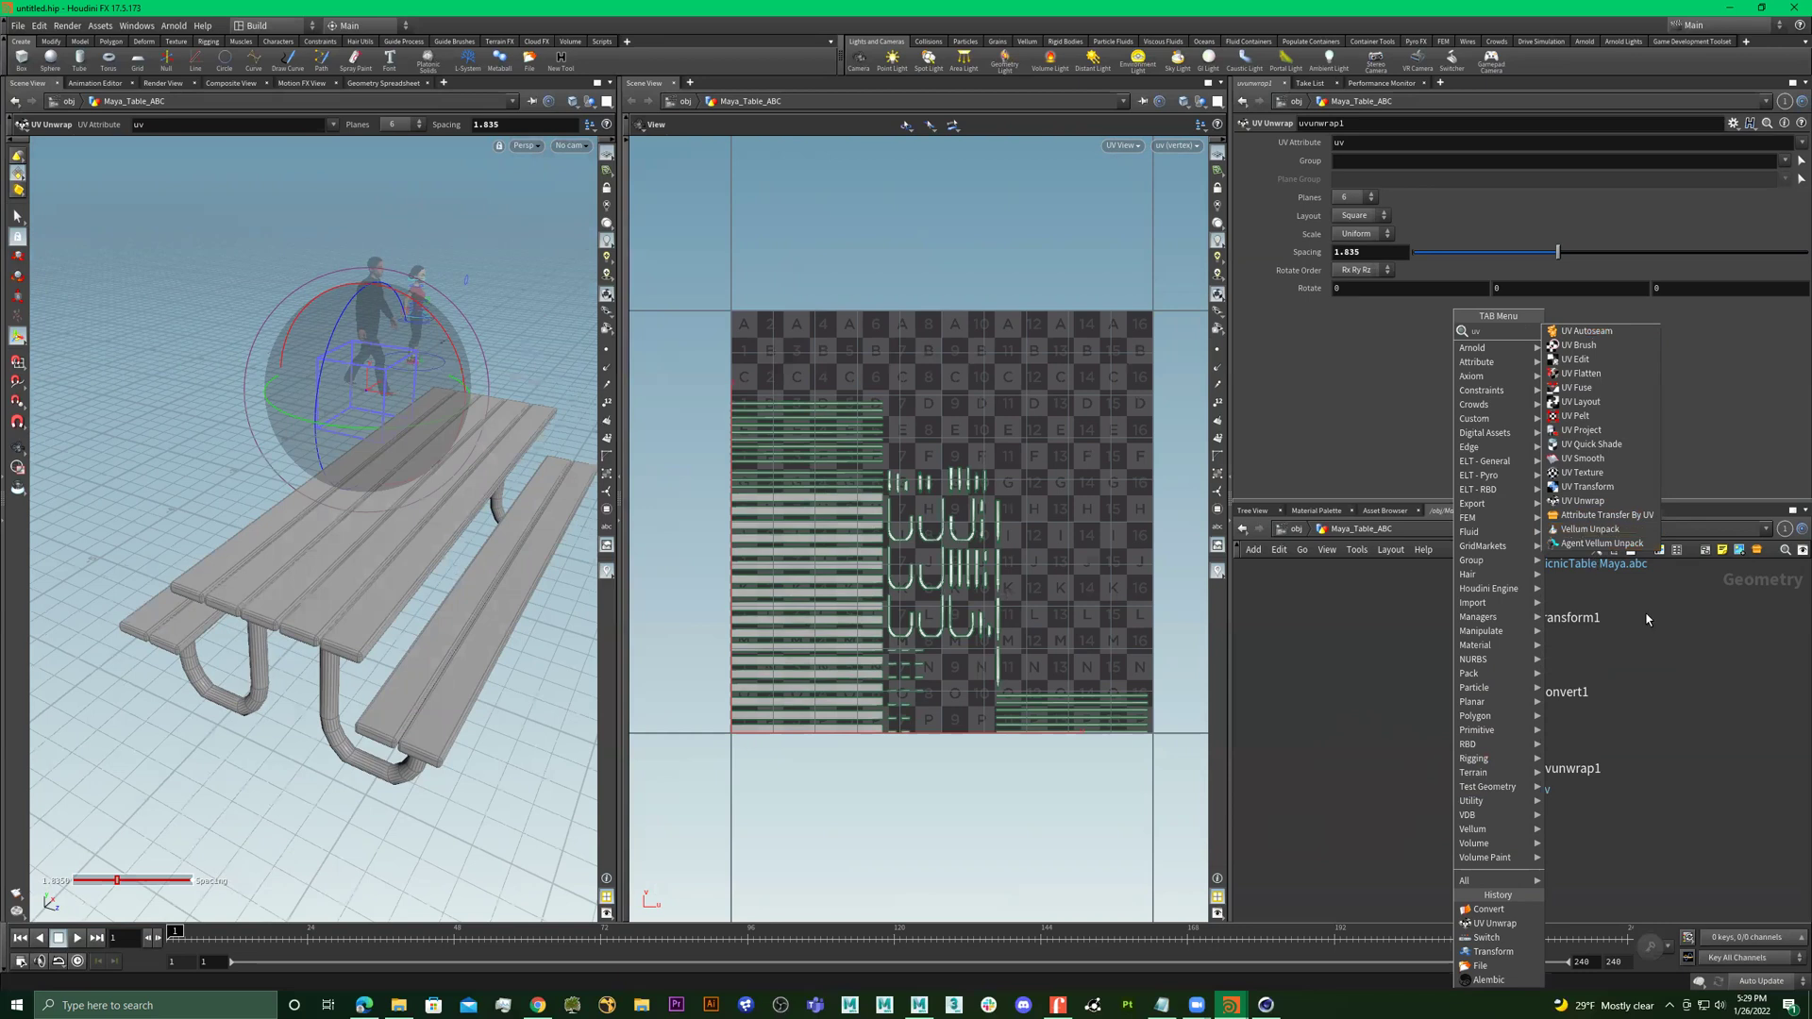
{"action": "key", "text": "Escape"}
{"action": "key", "text": "Tab"}
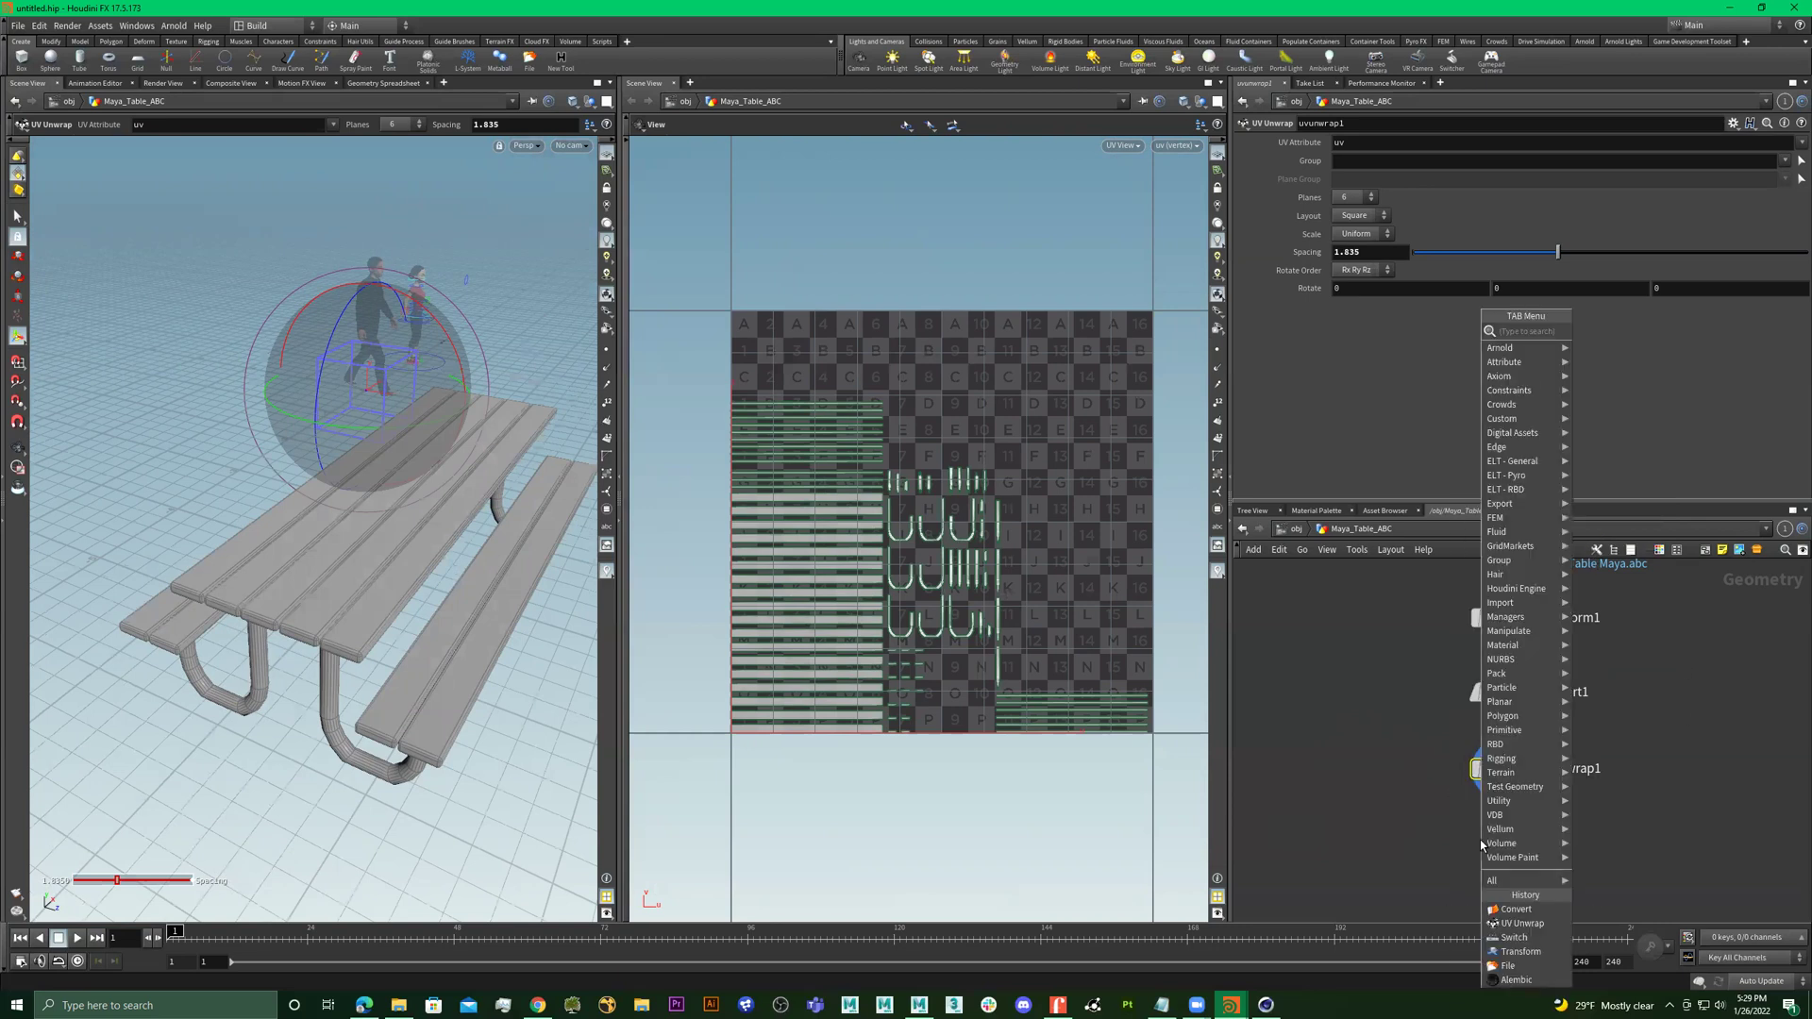
{"action": "type", "text": "q"}
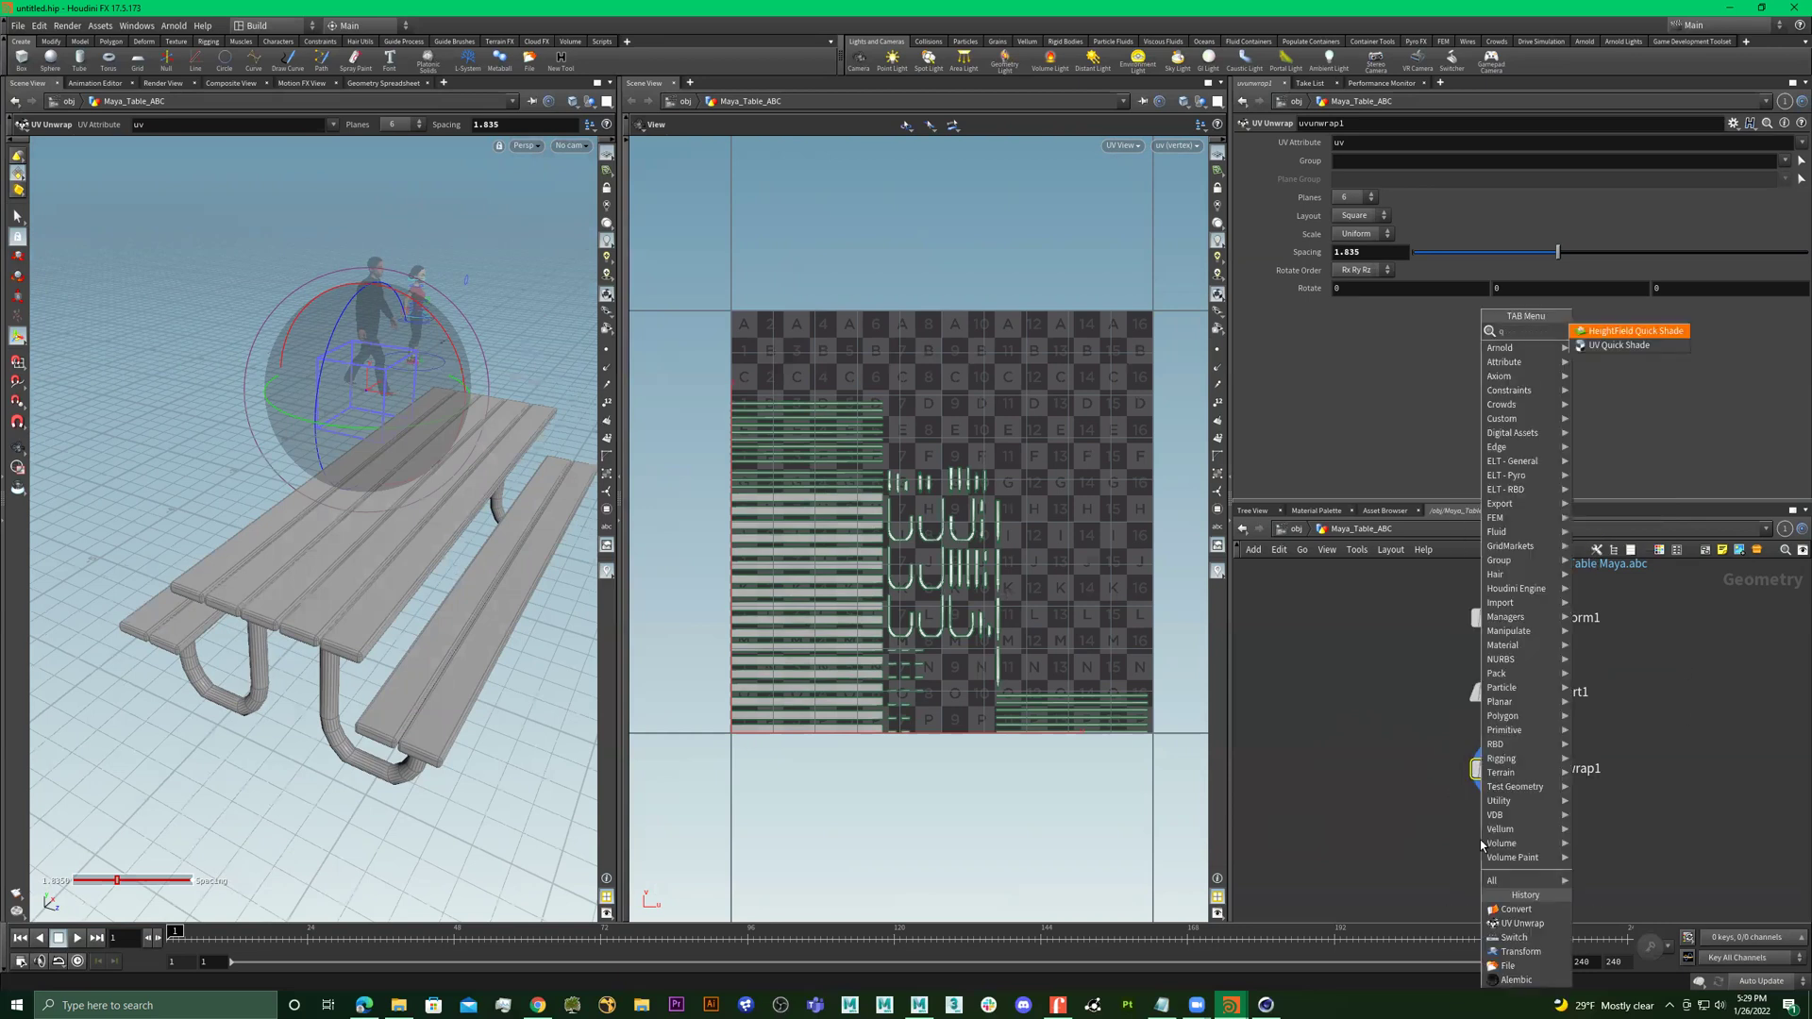
{"action": "key", "text": "BackSpace"}
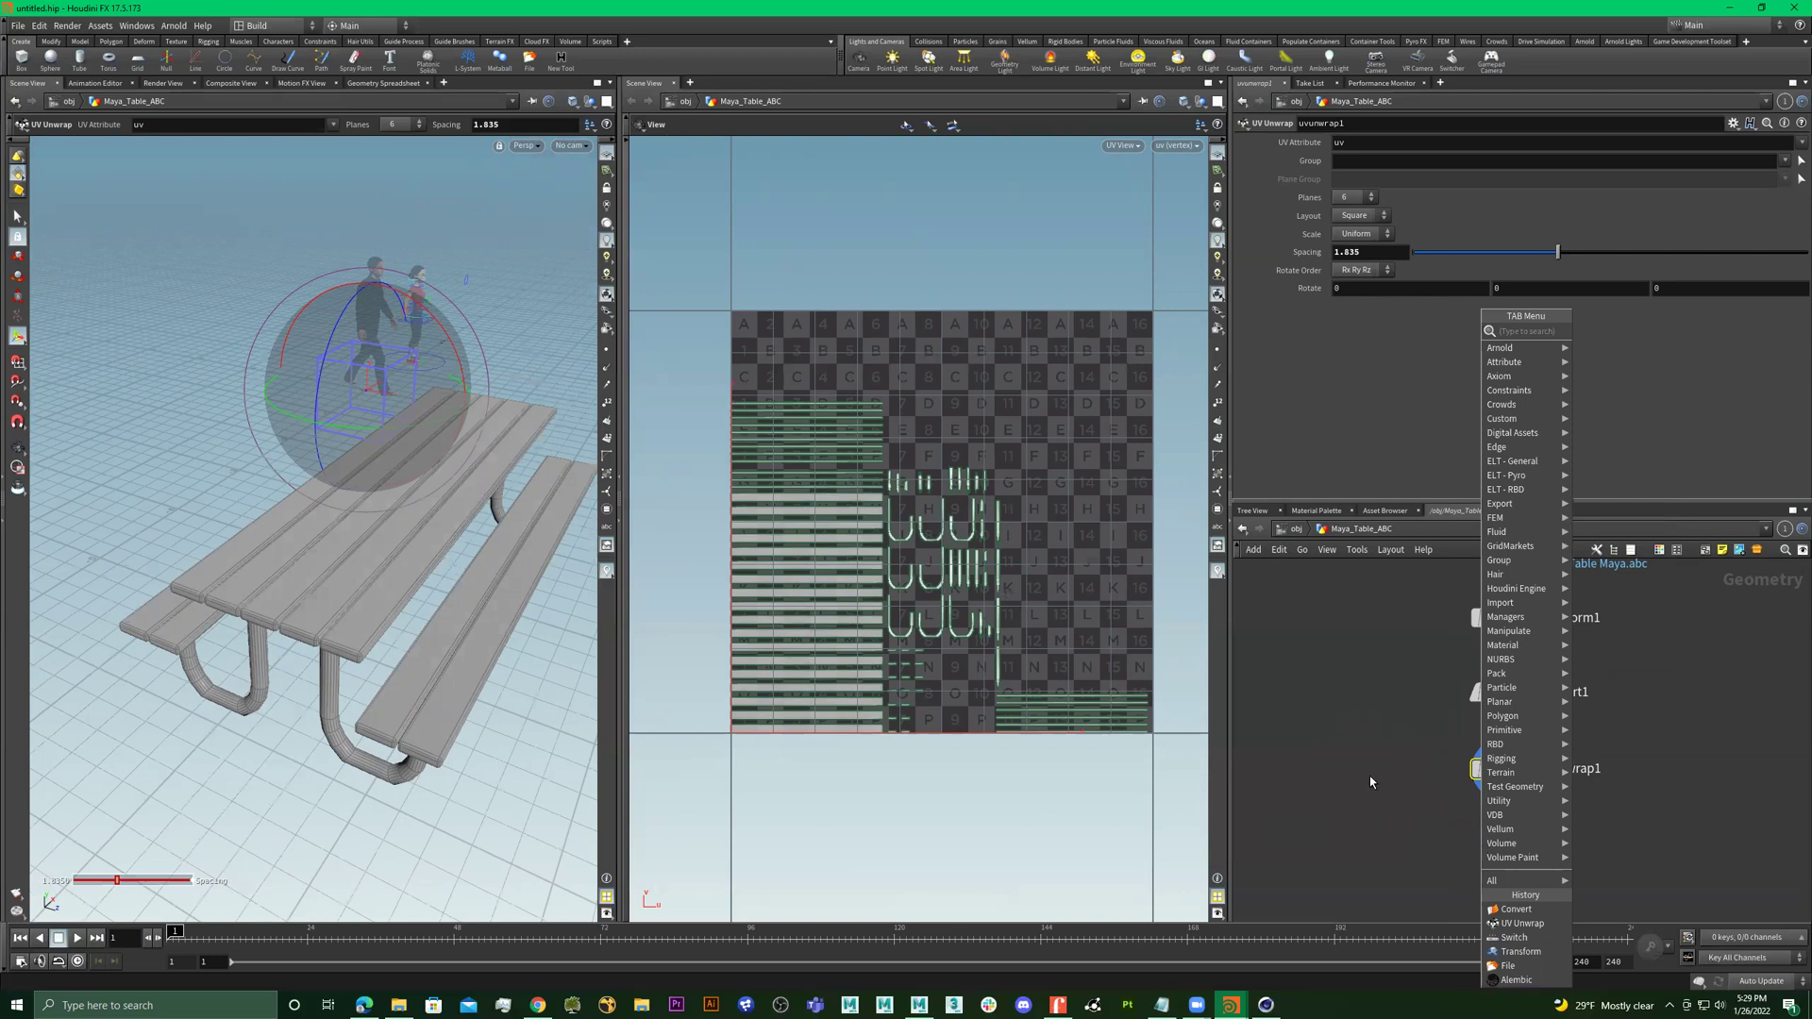
{"action": "key", "text": "Escape"}
{"action": "key", "text": "Tab"}
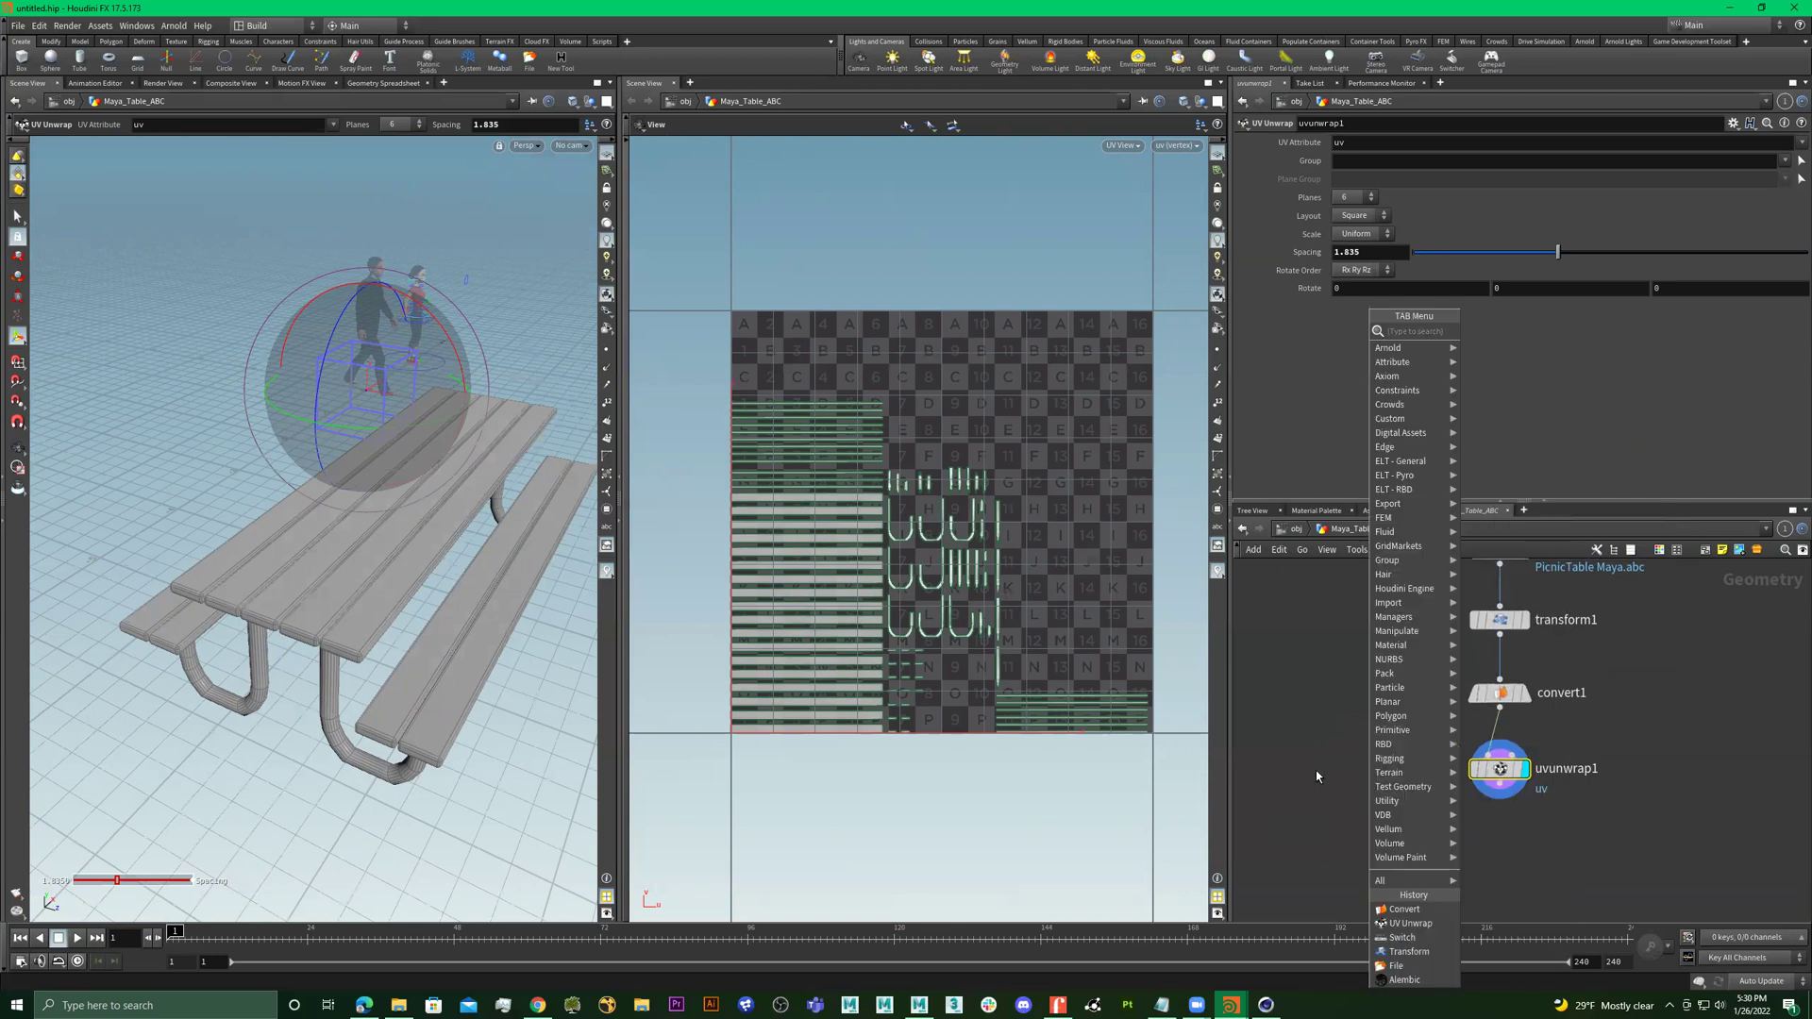
{"action": "key", "text": "Escape"}
{"action": "key", "text": "Tab"}
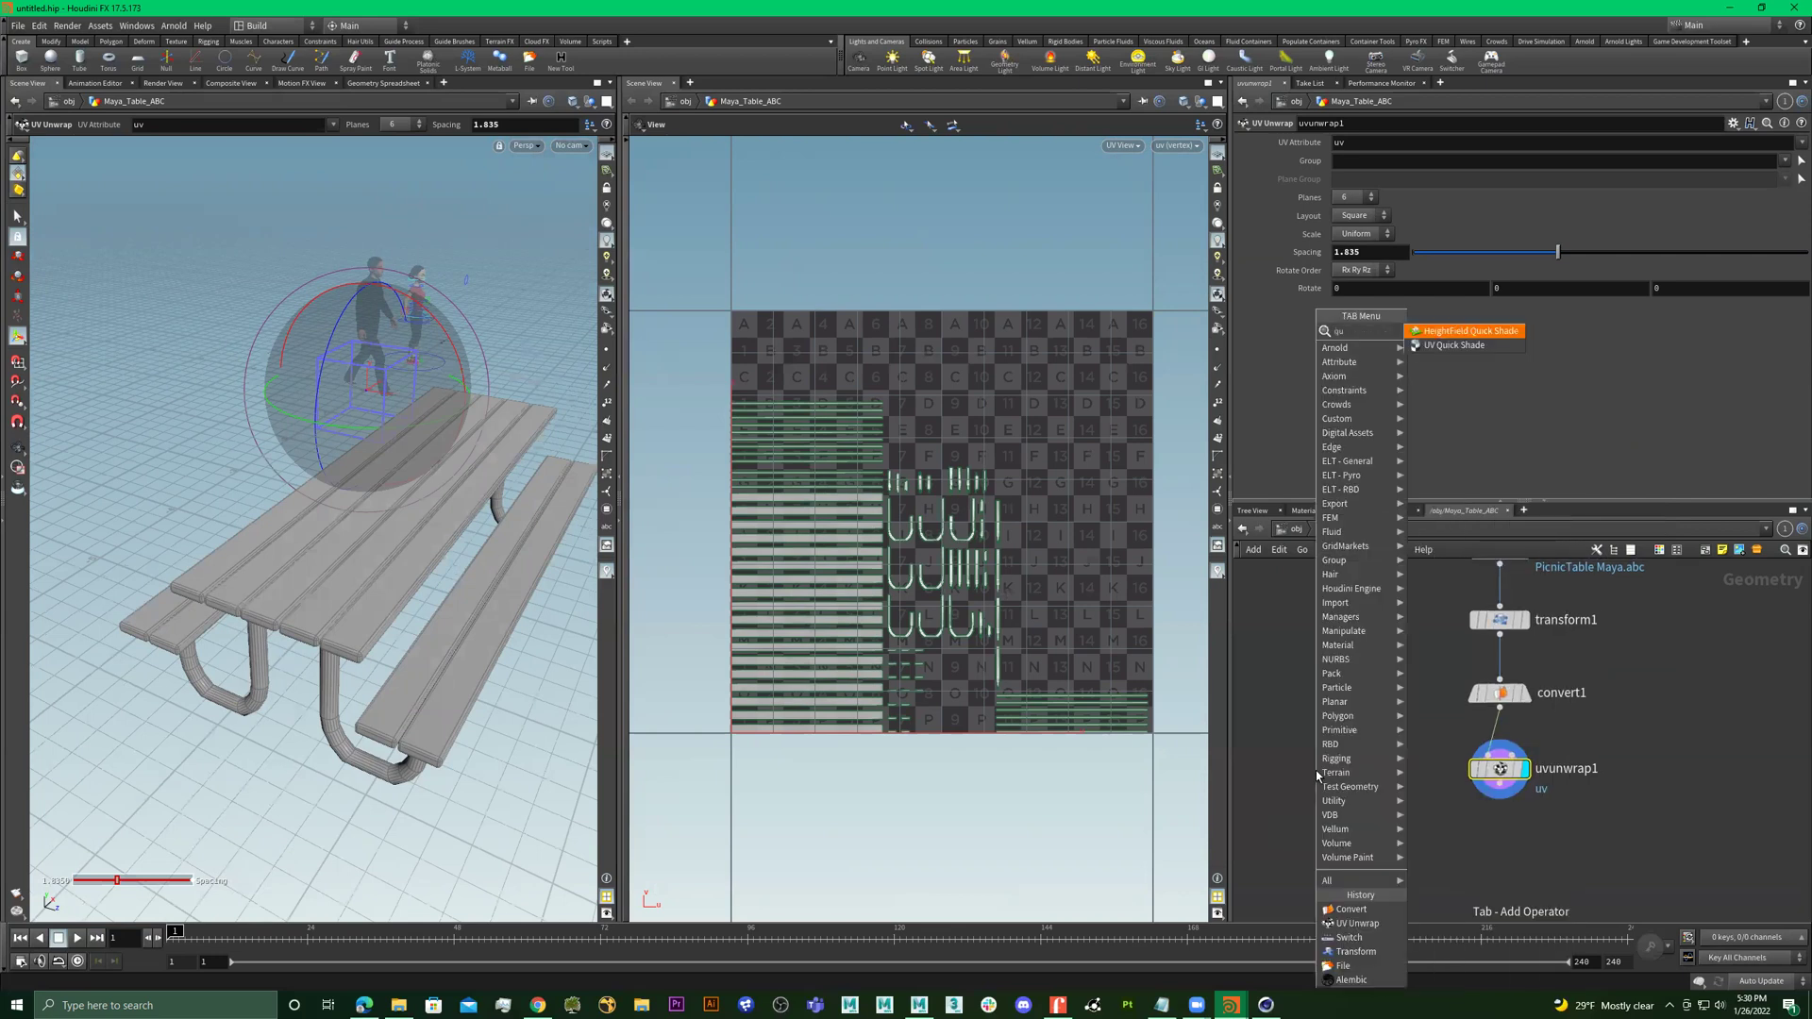
{"action": "key", "text": "Escape"}
{"action": "left_click", "coordinate": [1316, 770]}
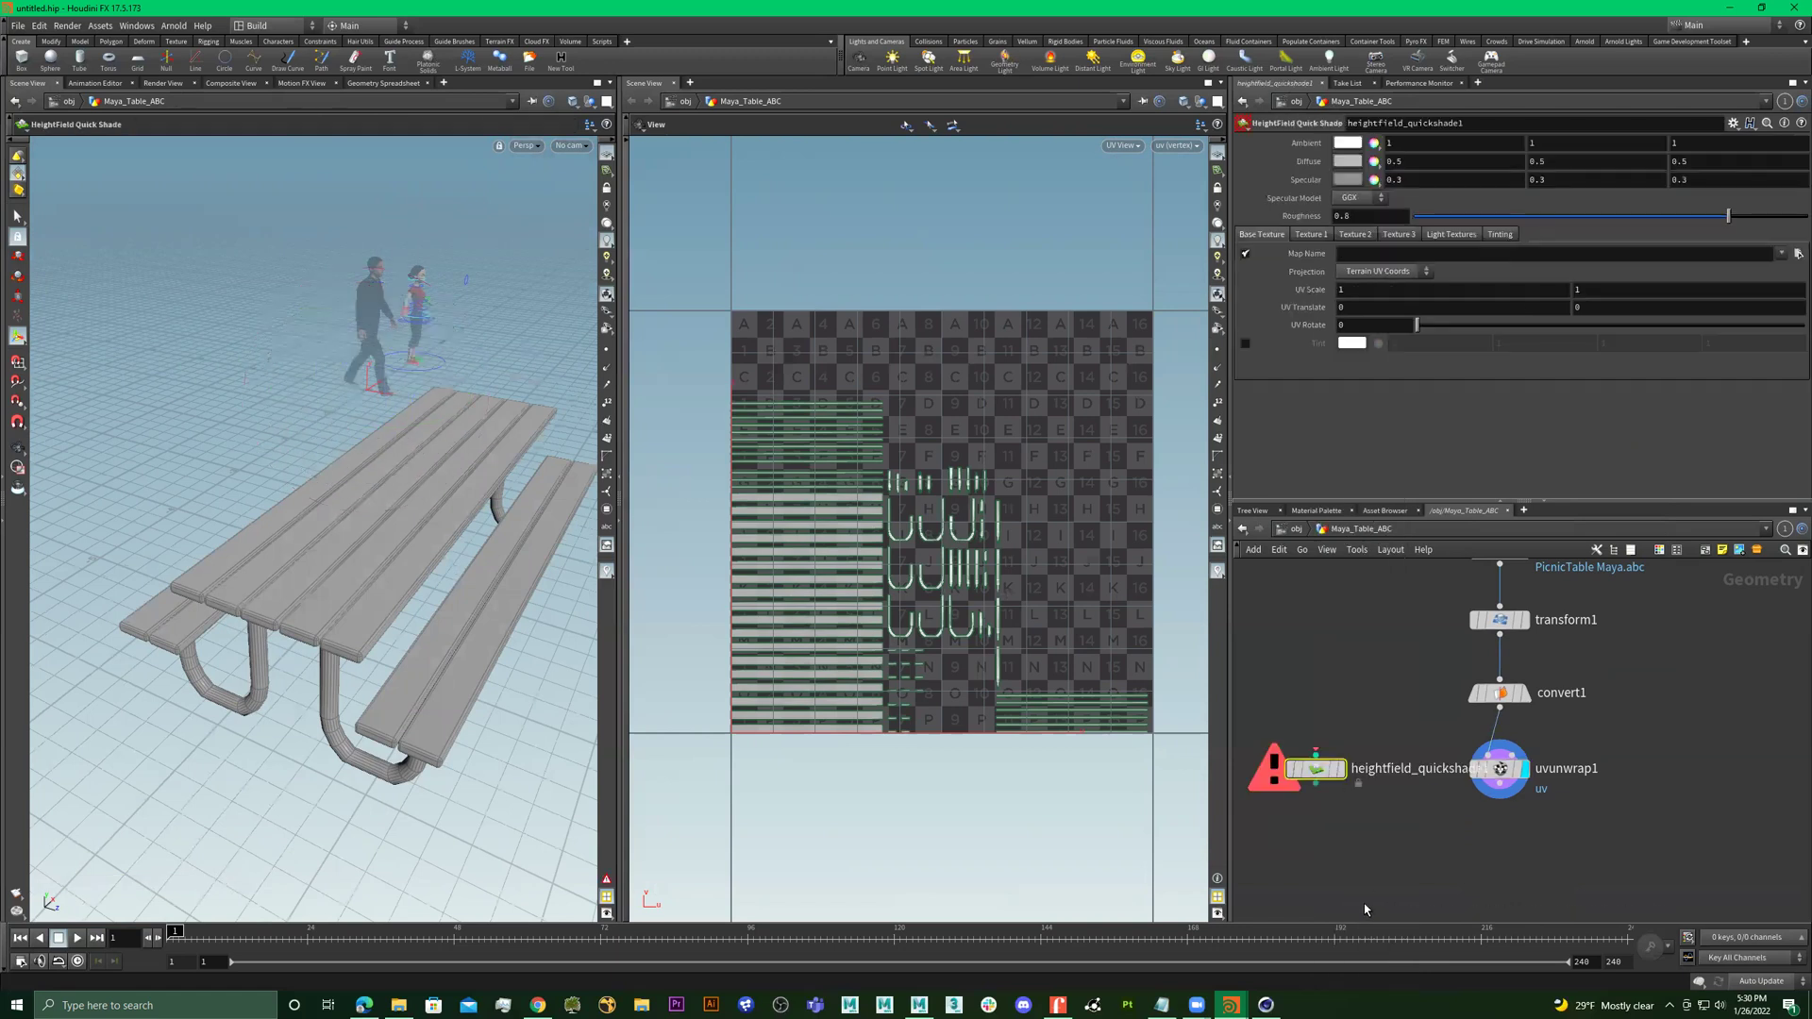
{"action": "left_click_drag", "start_coordinate": [1320, 776], "coordinate": [1325, 785]}
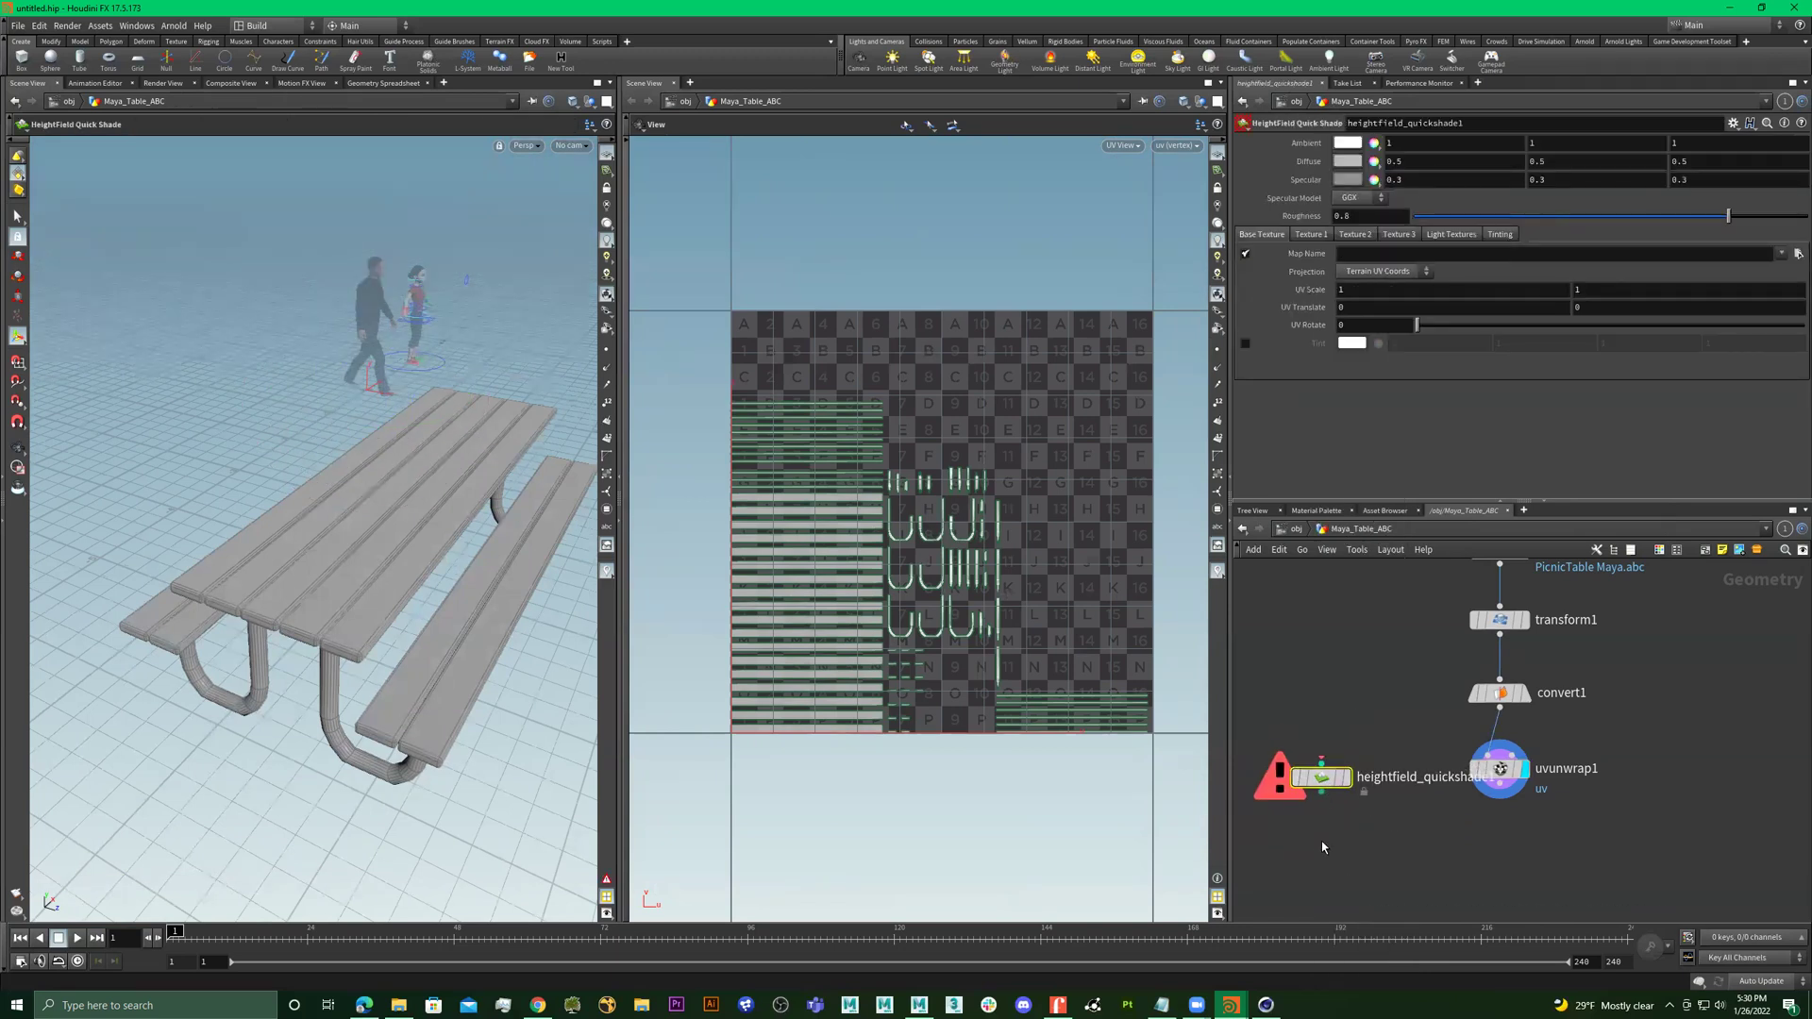
{"action": "key", "text": "Delete"}
Add a UV Quick Shade node, connect uvunwrap1's output to it, display it, and view the checkered table from above
{"action": "key", "text": "Tab"}
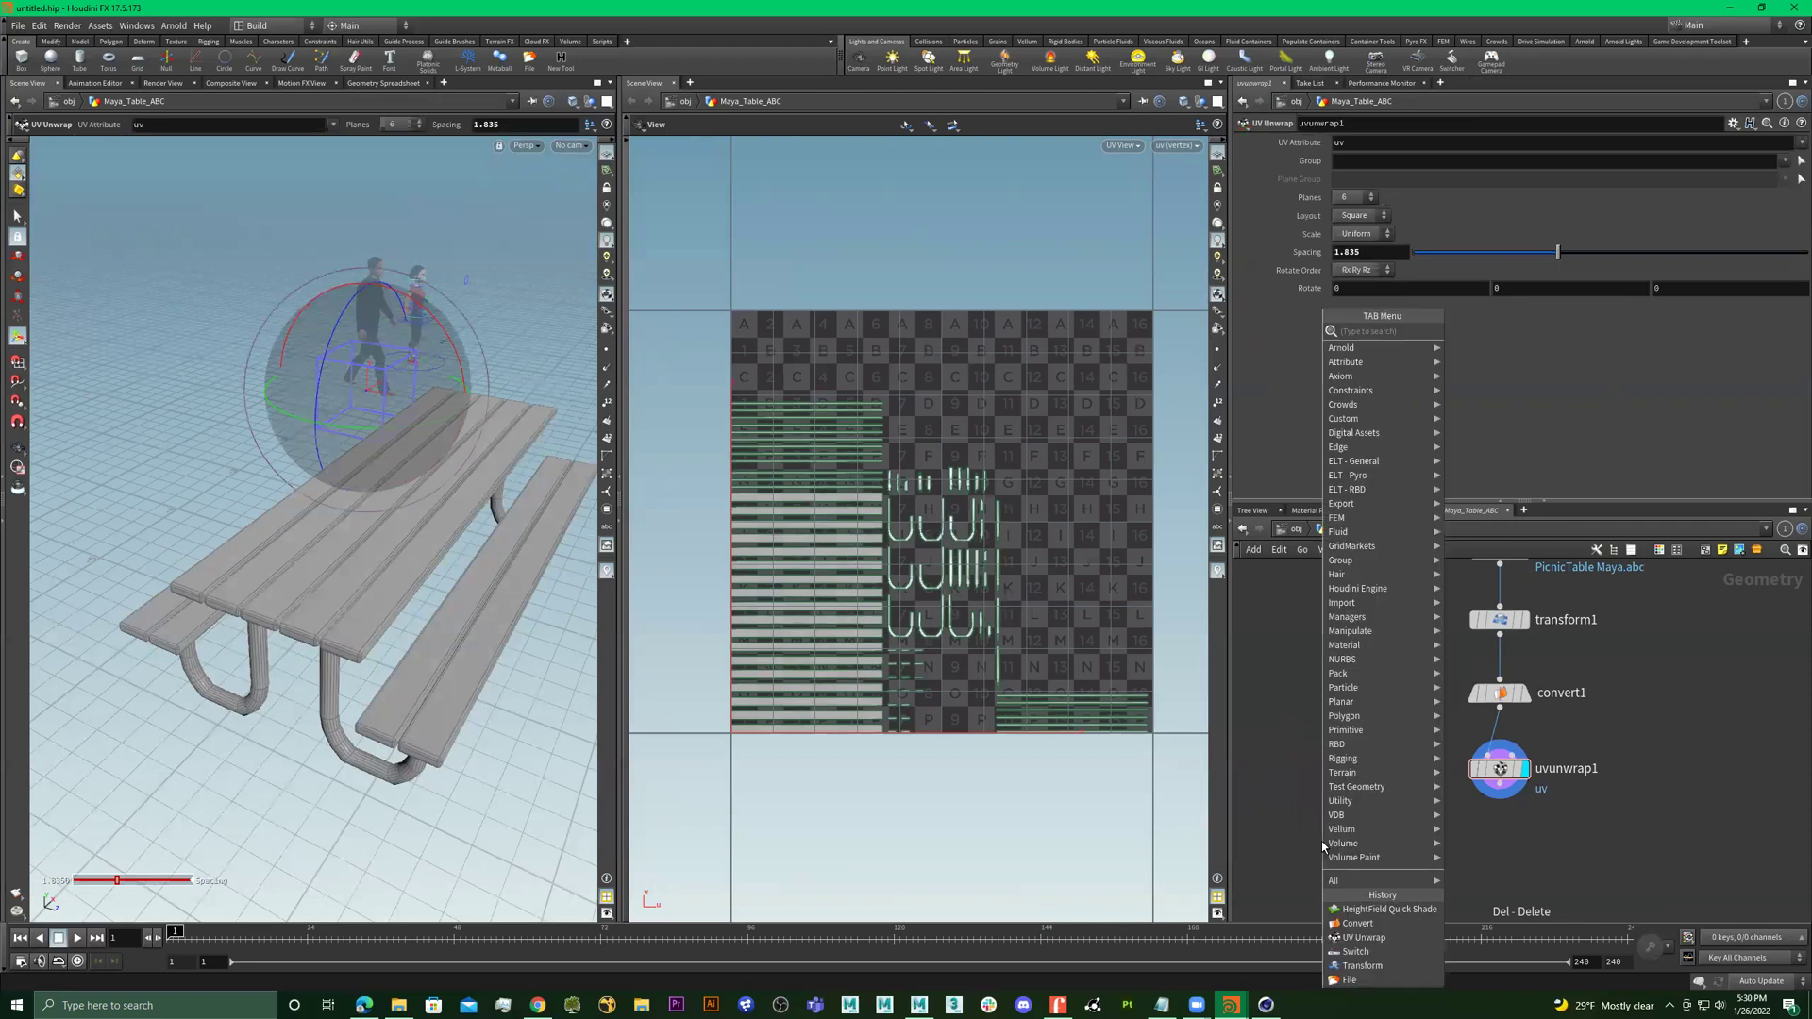
{"action": "type", "text": "uvq"}
{"action": "key", "text": "Return"}
{"action": "left_click", "coordinate": [1321, 841]}
{"action": "left_click", "coordinate": [1323, 827]}
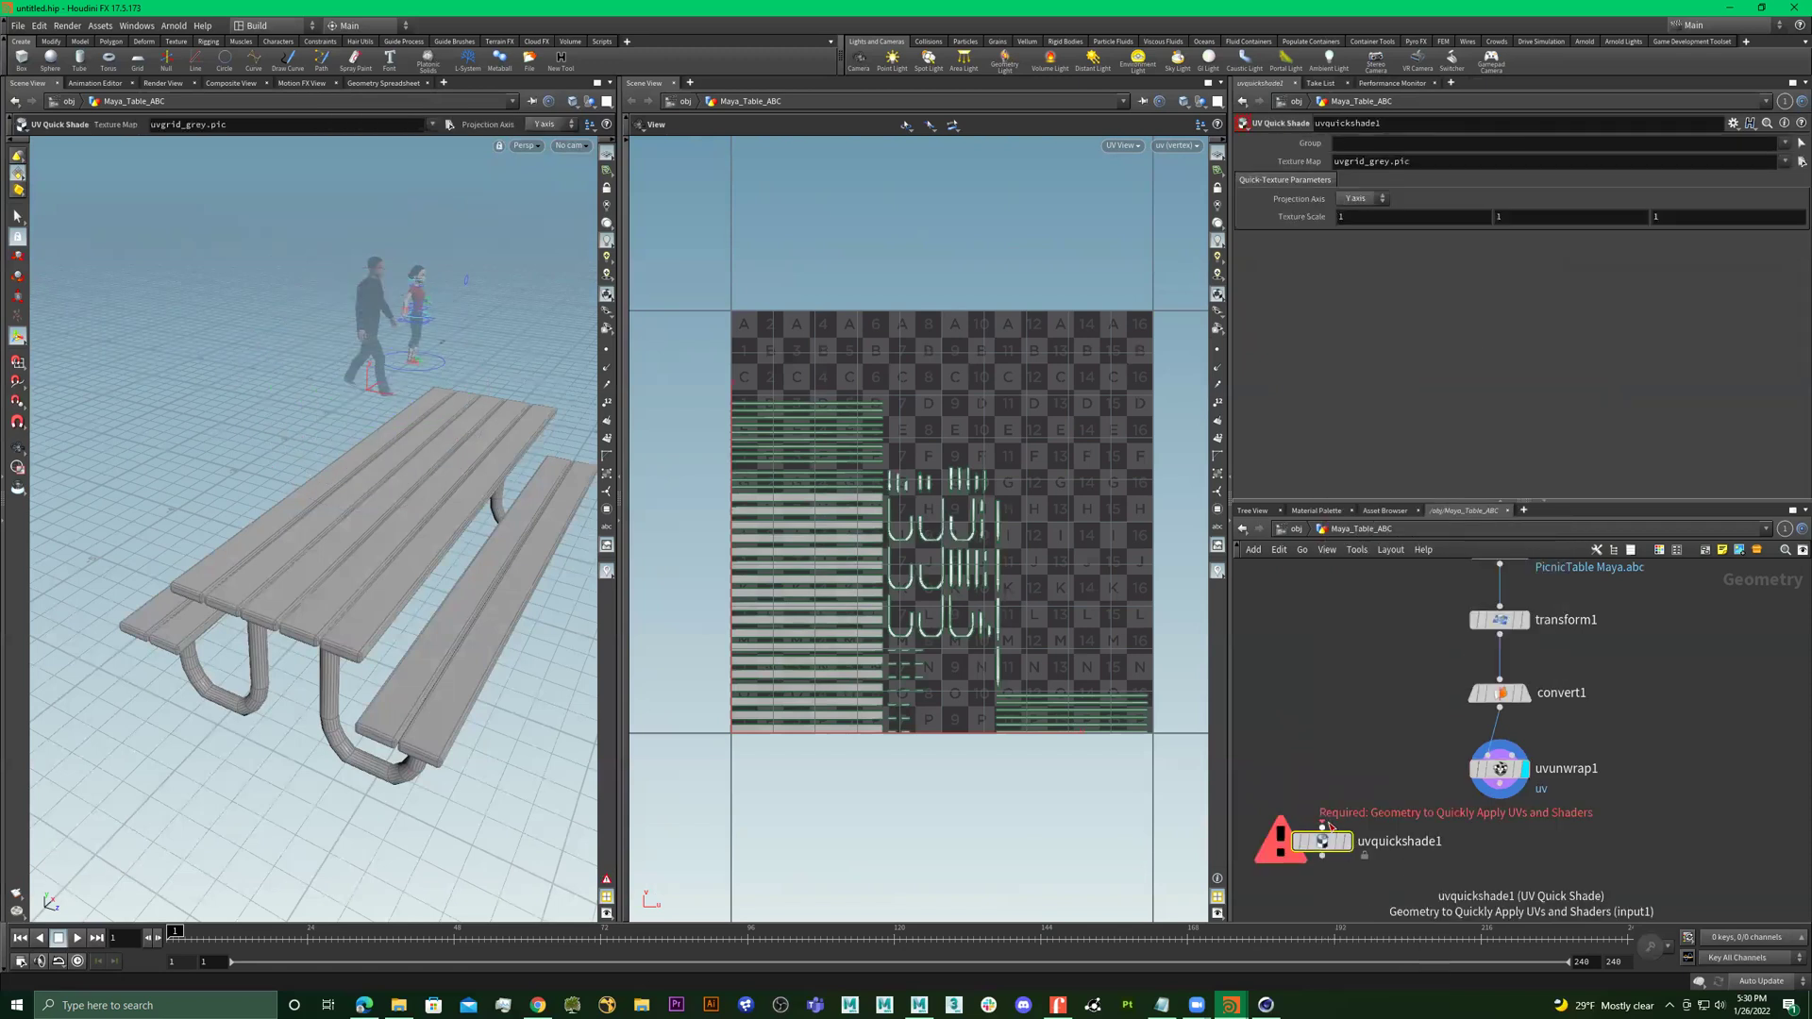
{"action": "left_click", "coordinate": [1498, 783]}
{"action": "left_click", "coordinate": [1353, 817]}
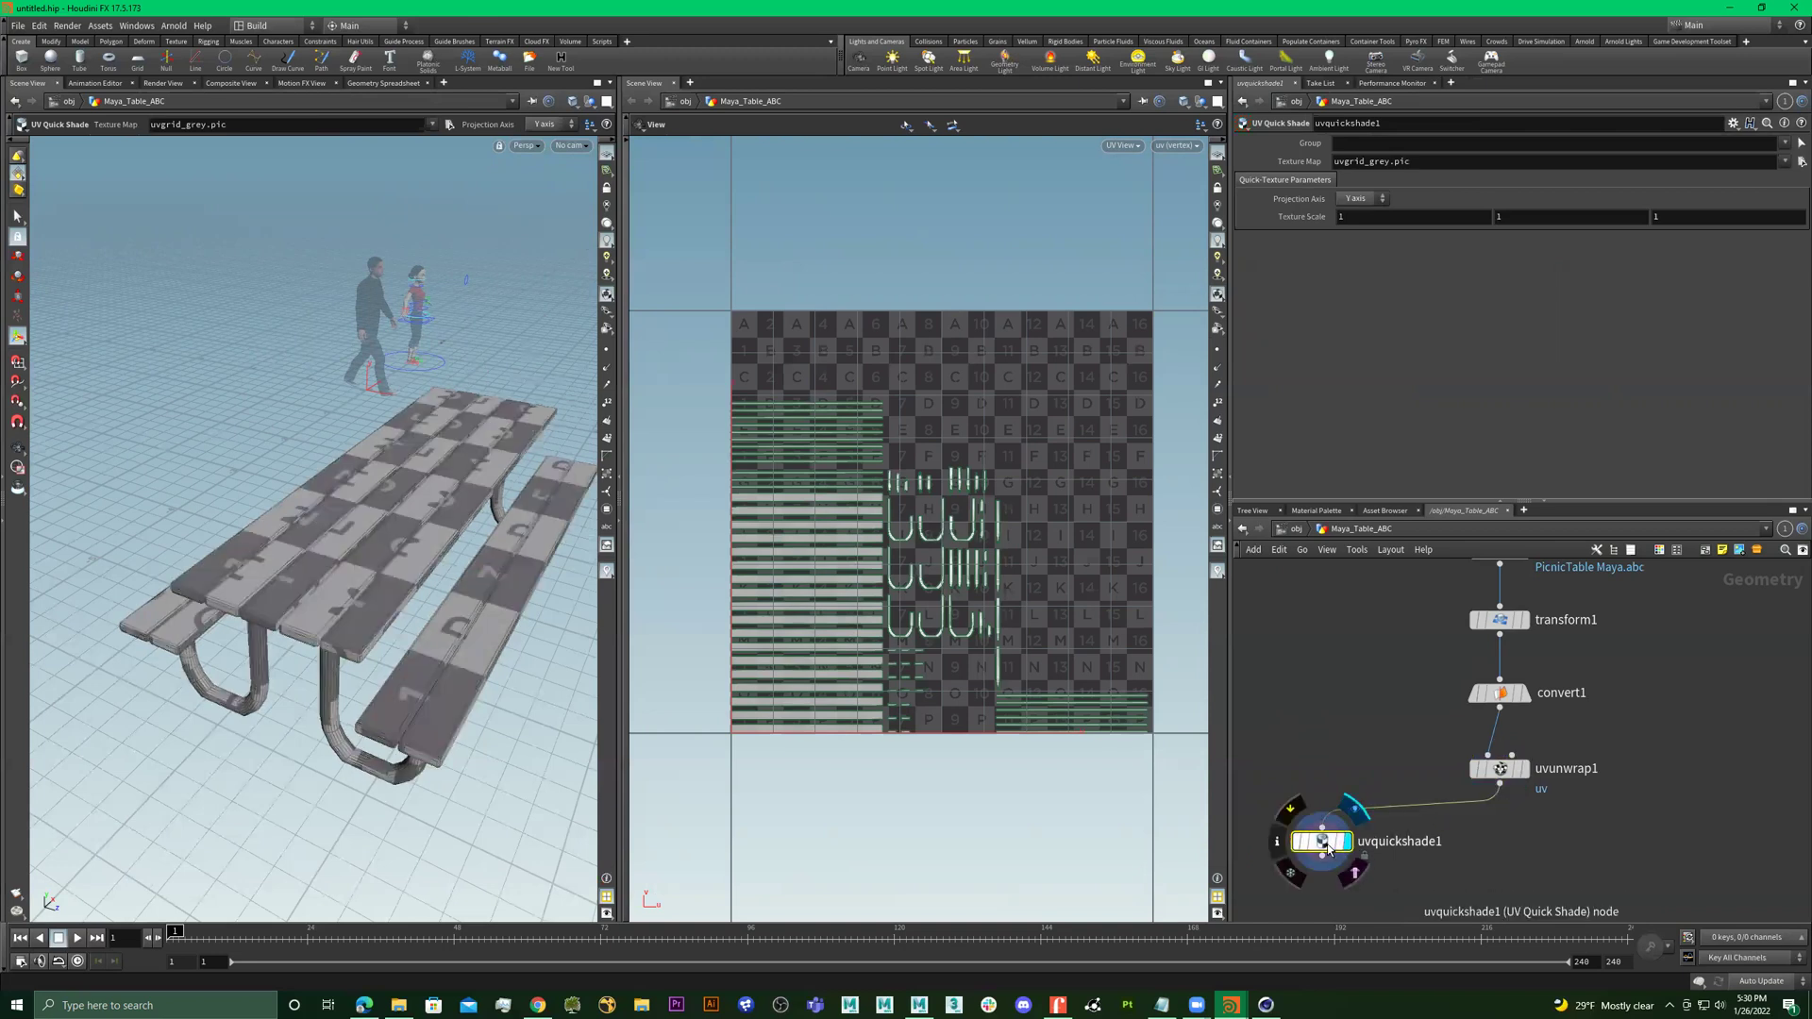
{"action": "left_click_drag", "start_coordinate": [1343, 848], "coordinate": [1401, 859]}
{"action": "left_click_drag", "start_coordinate": [434, 464], "coordinate": [556, 486], "text": "alt"}
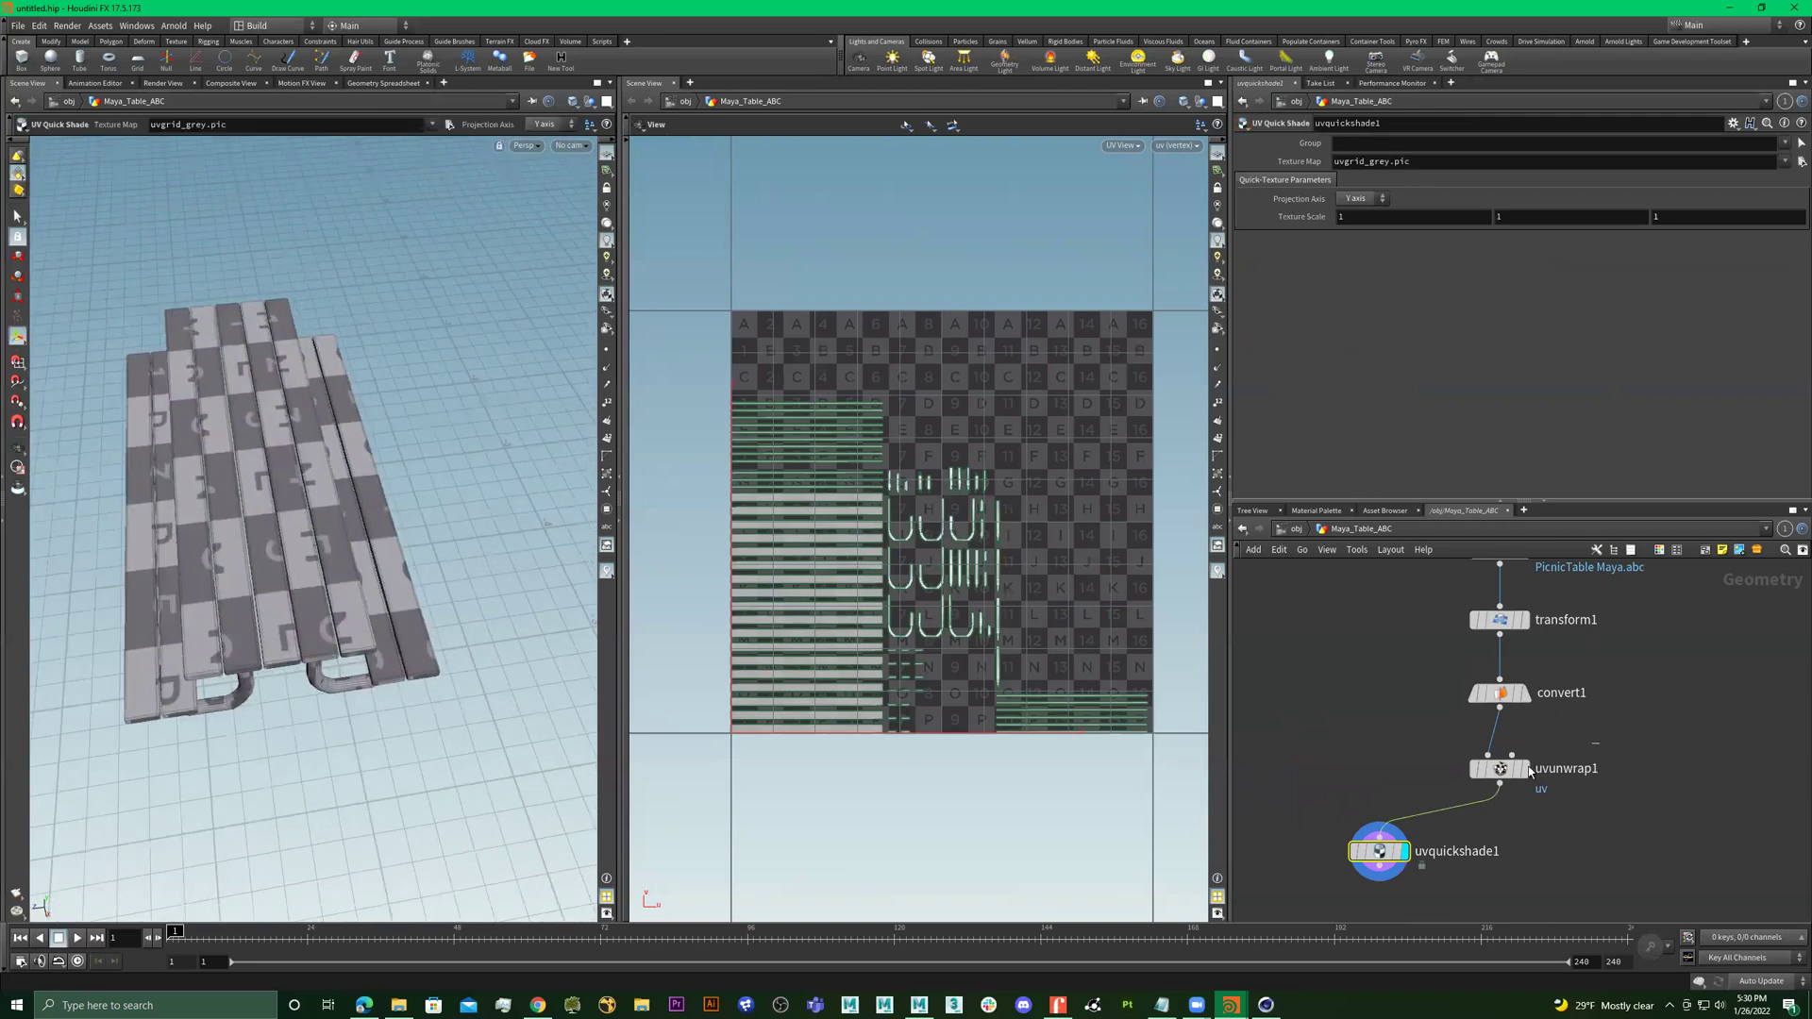
Compare the checker pattern with the UV Unwrap spacing at 0, then set the spacing to 0.144 and check the table
{"action": "left_click", "coordinate": [1528, 770]}
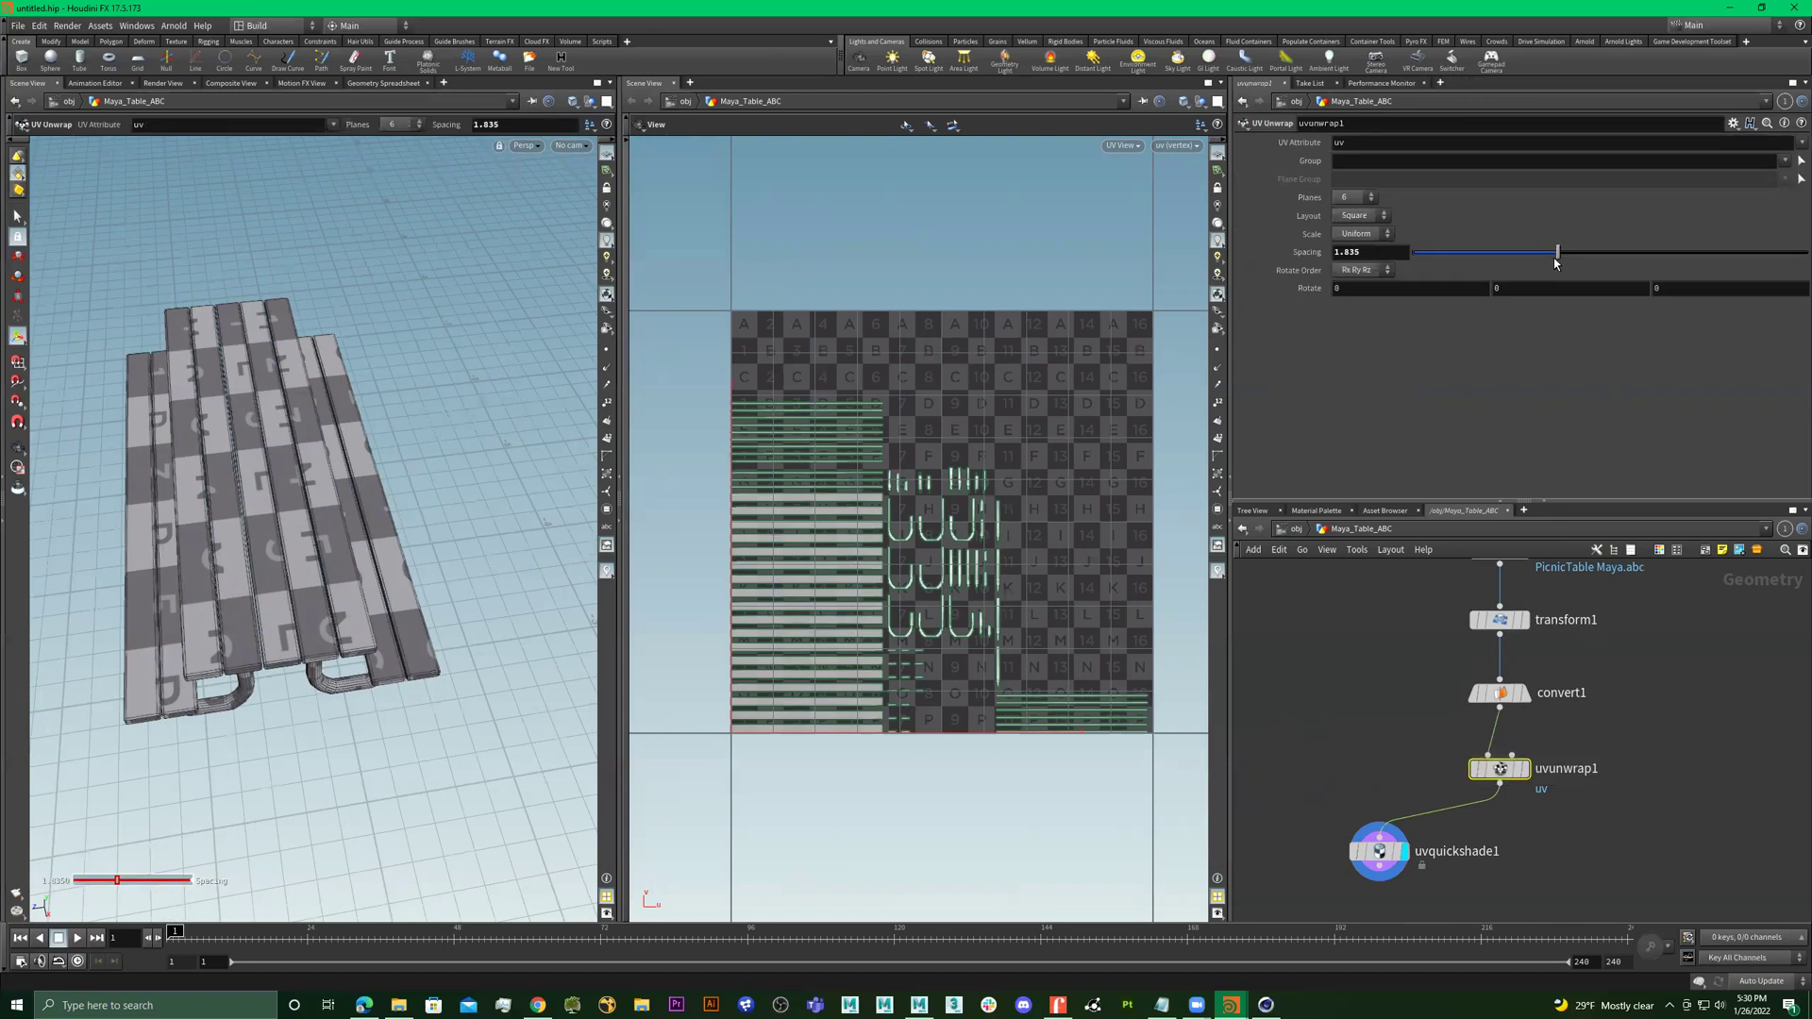
{"action": "mouse_move", "coordinate": [1555, 263]}
{"action": "left_mouse_down"}
{"action": "mouse_move", "coordinate": [1804, 257]}
{"action": "mouse_move", "coordinate": [1405, 270]}
{"action": "left_mouse_up"}
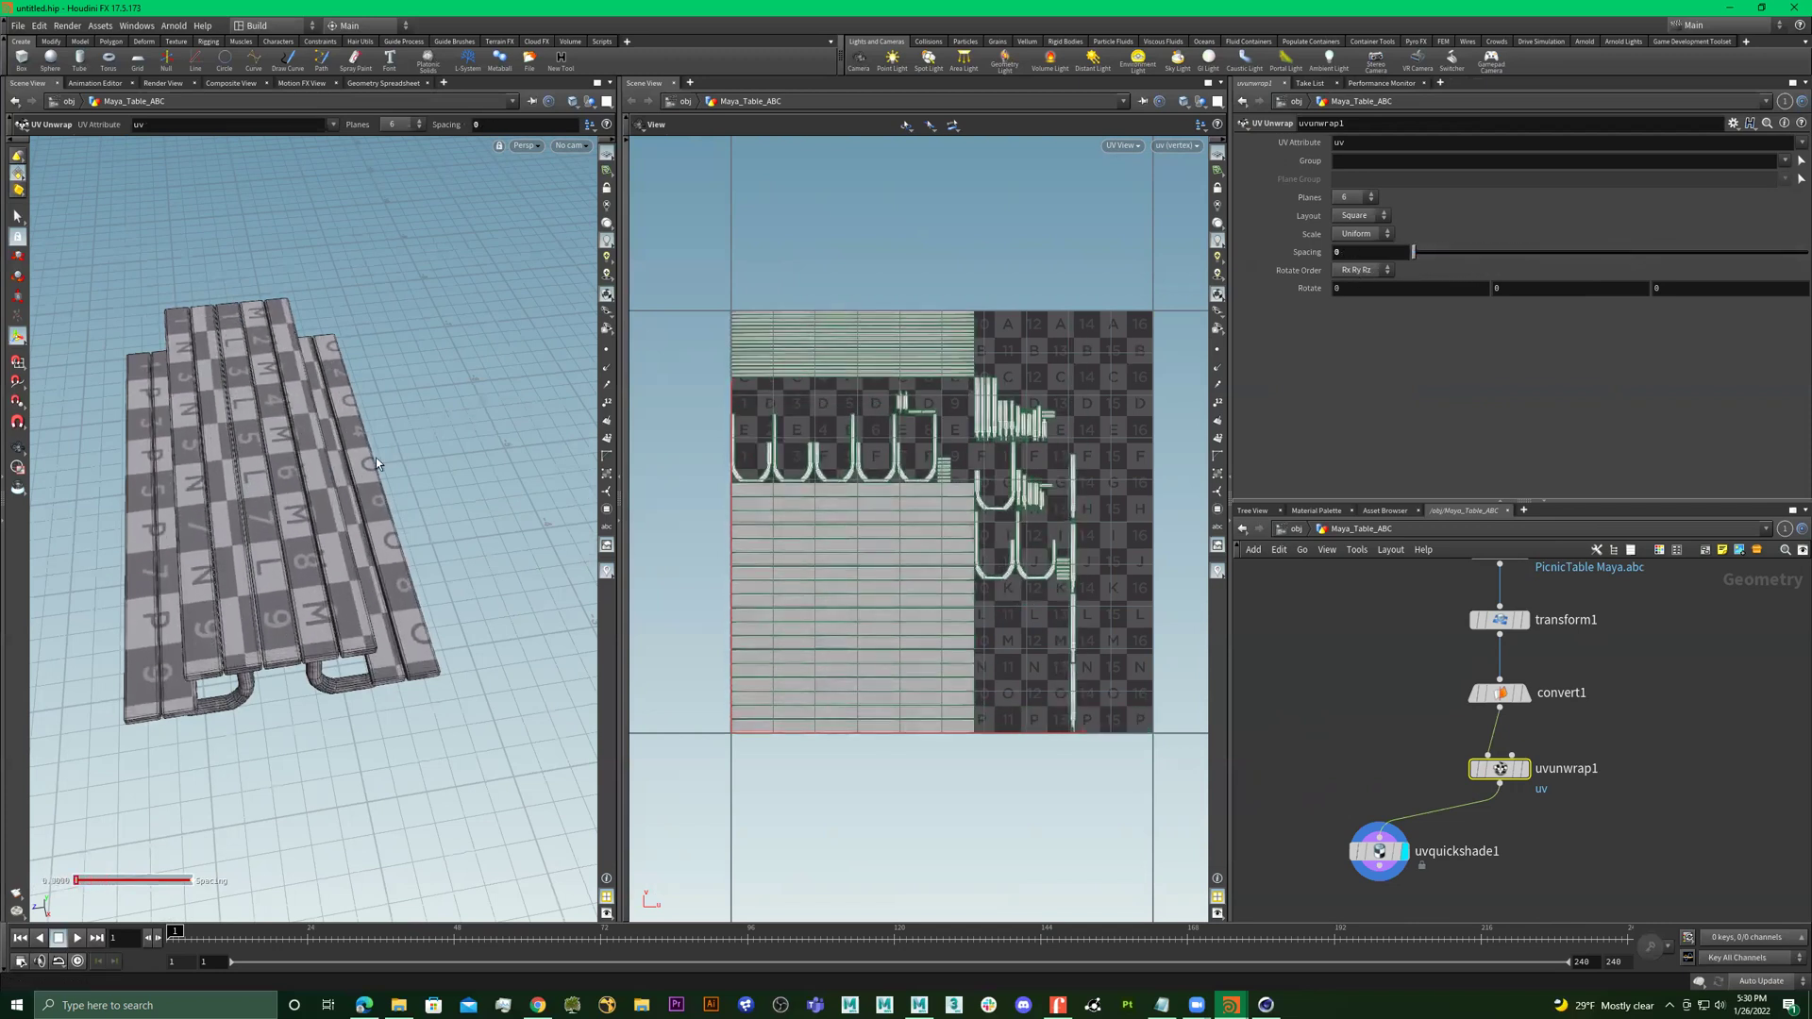
{"action": "left_click_drag", "start_coordinate": [293, 480], "coordinate": [387, 510], "text": "alt"}
{"action": "left_click_drag", "start_coordinate": [1413, 252], "coordinate": [1424, 253]}
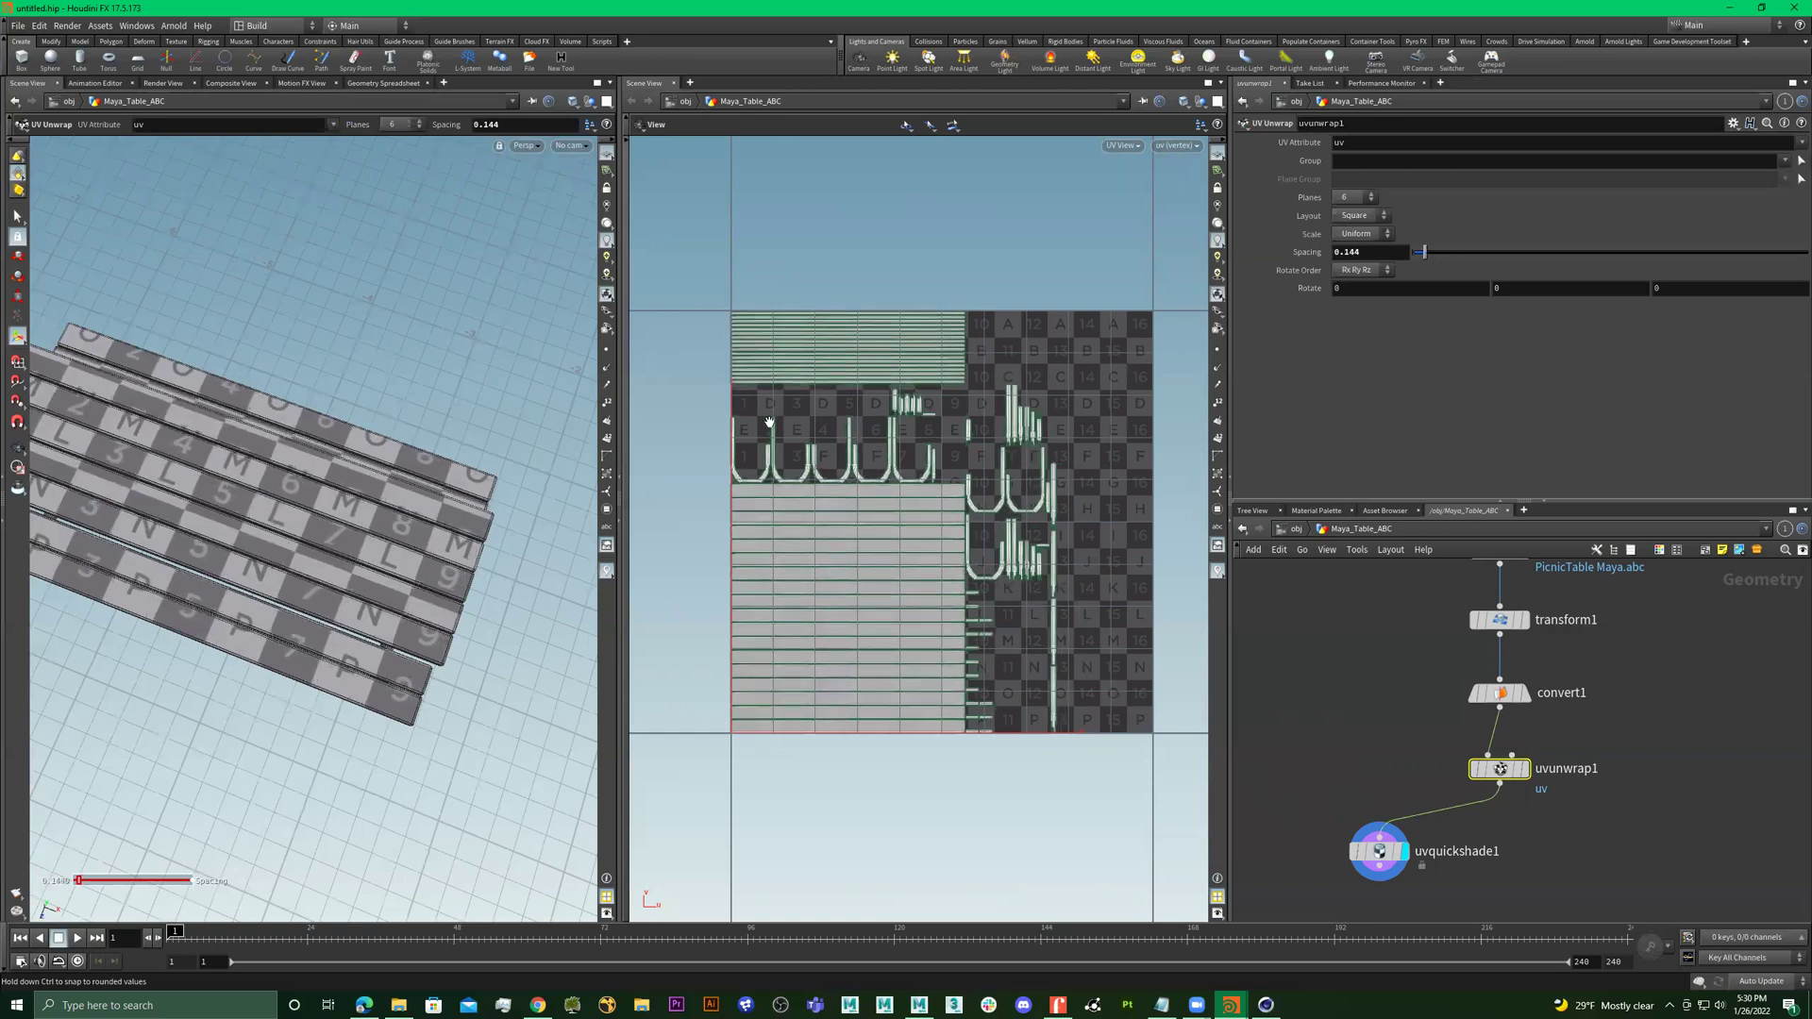
{"action": "mouse_move", "coordinate": [772, 495]}
{"action": "right_mouse_down"}
{"action": "mouse_move", "coordinate": [1031, 493]}
{"action": "mouse_move", "coordinate": [738, 502]}
{"action": "right_mouse_up"}
{"action": "key", "text": "Escape"}
{"action": "left_click_drag", "start_coordinate": [277, 612], "coordinate": [424, 526]}
{"action": "right_click_drag", "start_coordinate": [425, 526], "coordinate": [331, 528]}
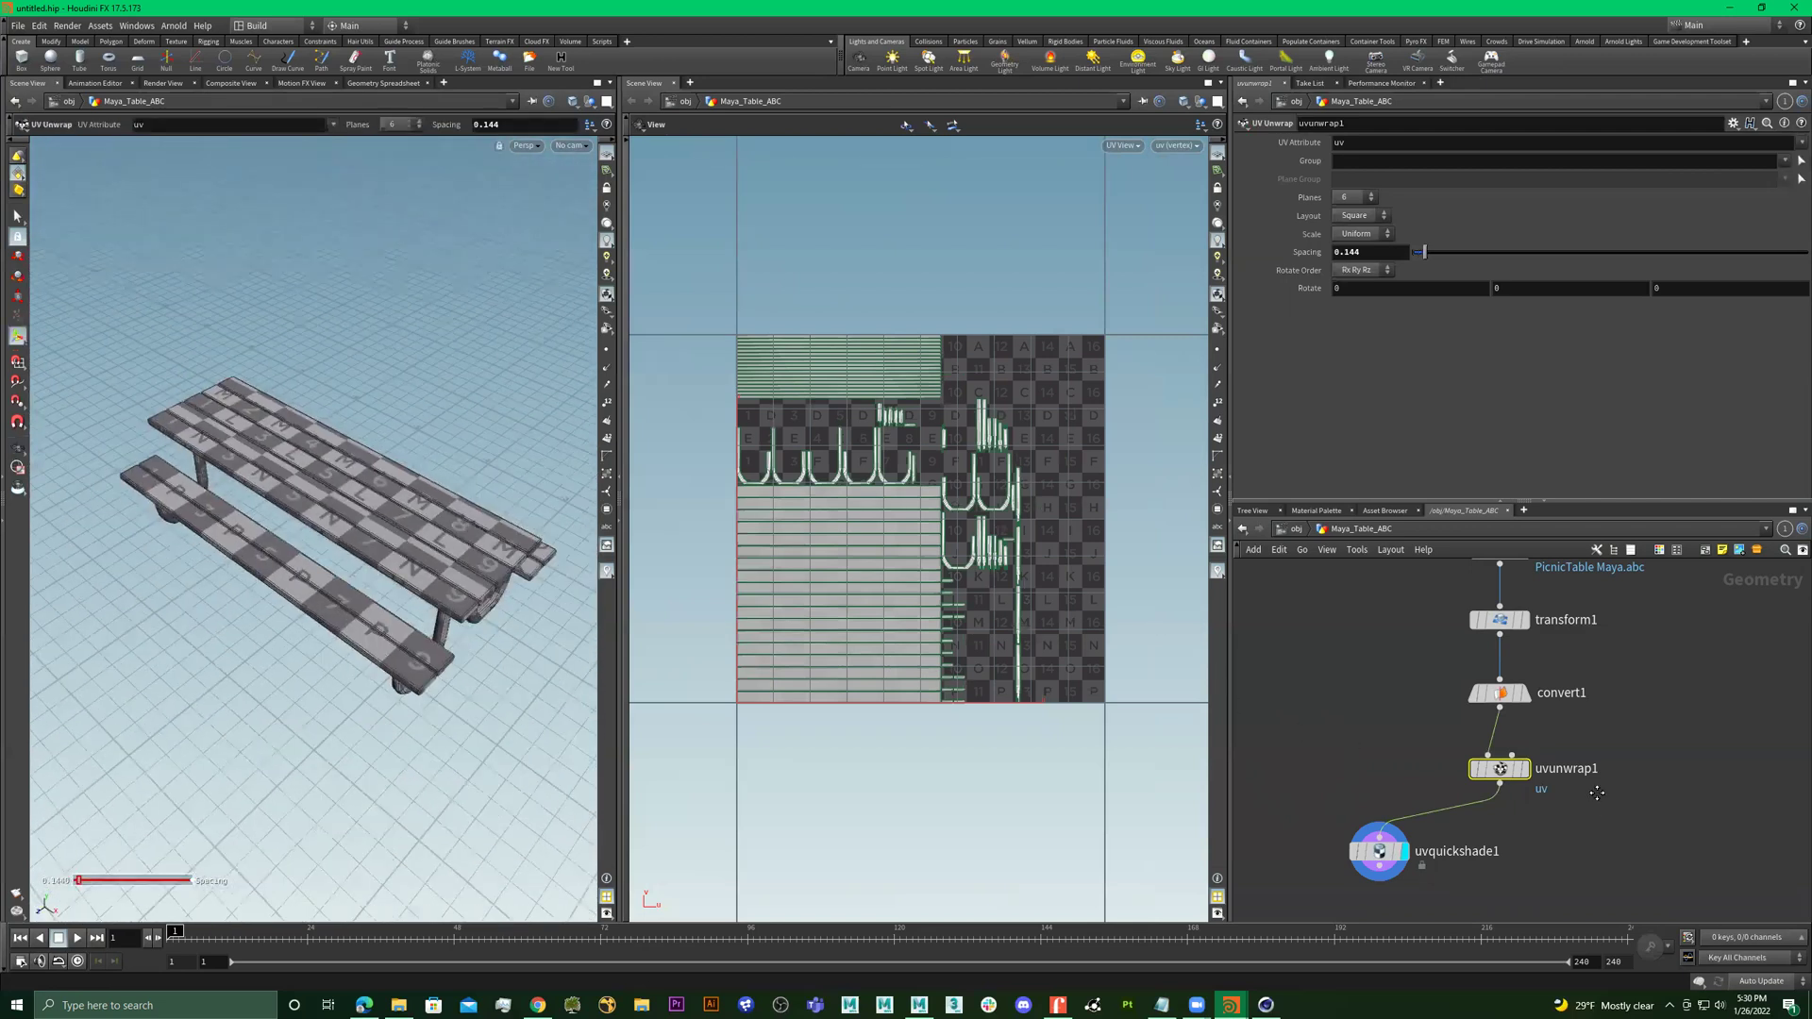
Add a UV Layout node and place it below uvunwrap1
{"action": "middle_click_drag", "start_coordinate": [1595, 792], "coordinate": [1573, 679]}
{"action": "key", "text": "Tab"}
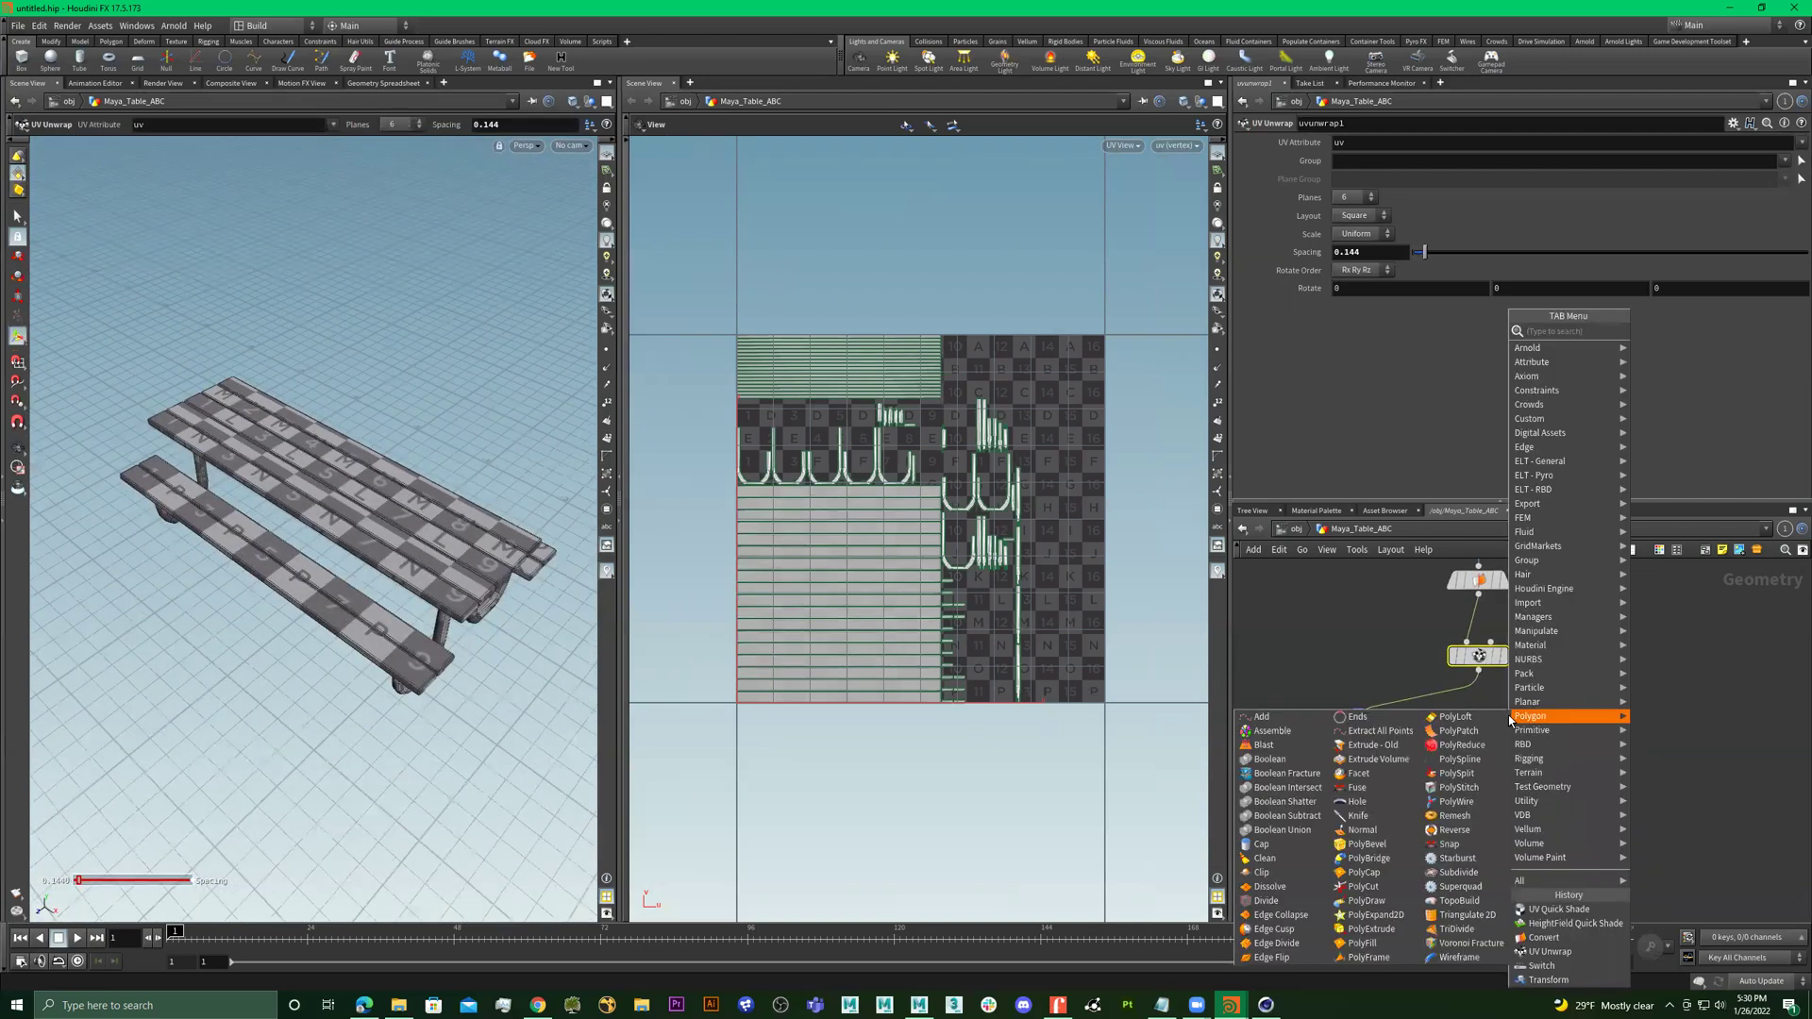
{"action": "type", "text": "uv"}
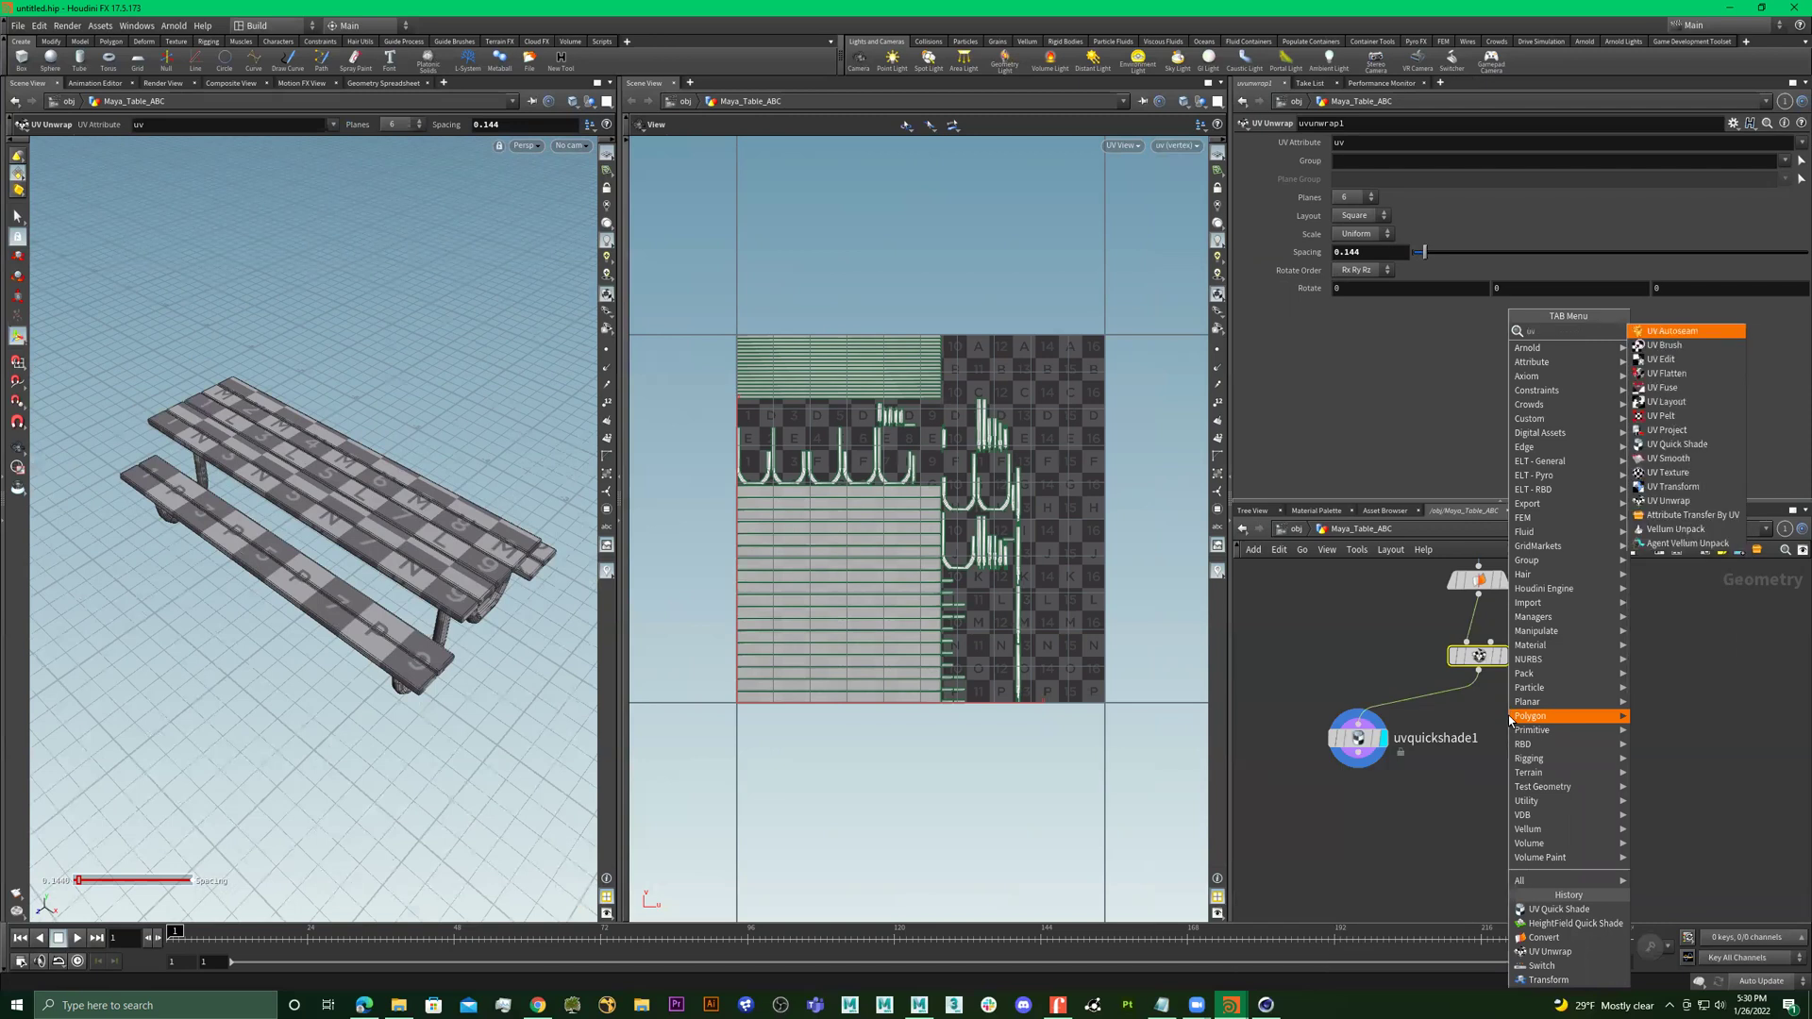
{"action": "key", "text": "Down"}
{"action": "key", "text": "Down"}
{"action": "key", "text": "Down"}
{"action": "key", "text": "Down"}
{"action": "key", "text": "Down"}
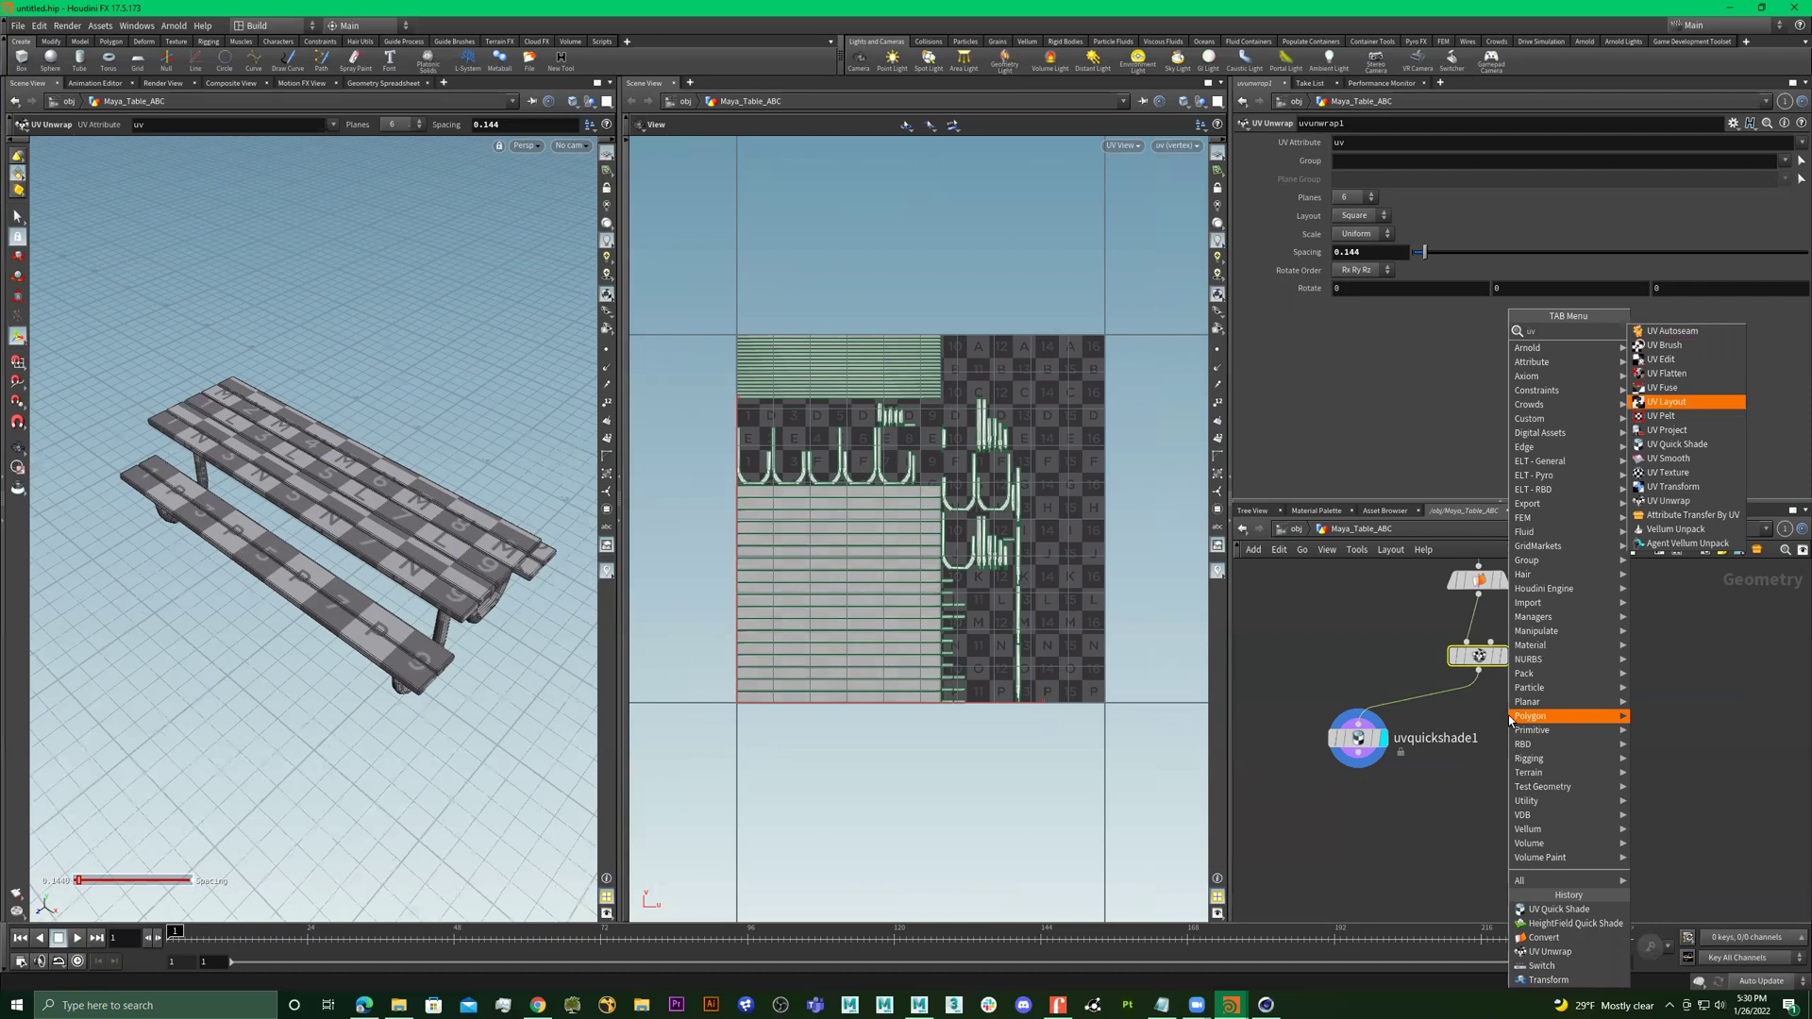
{"action": "key", "text": "Return"}
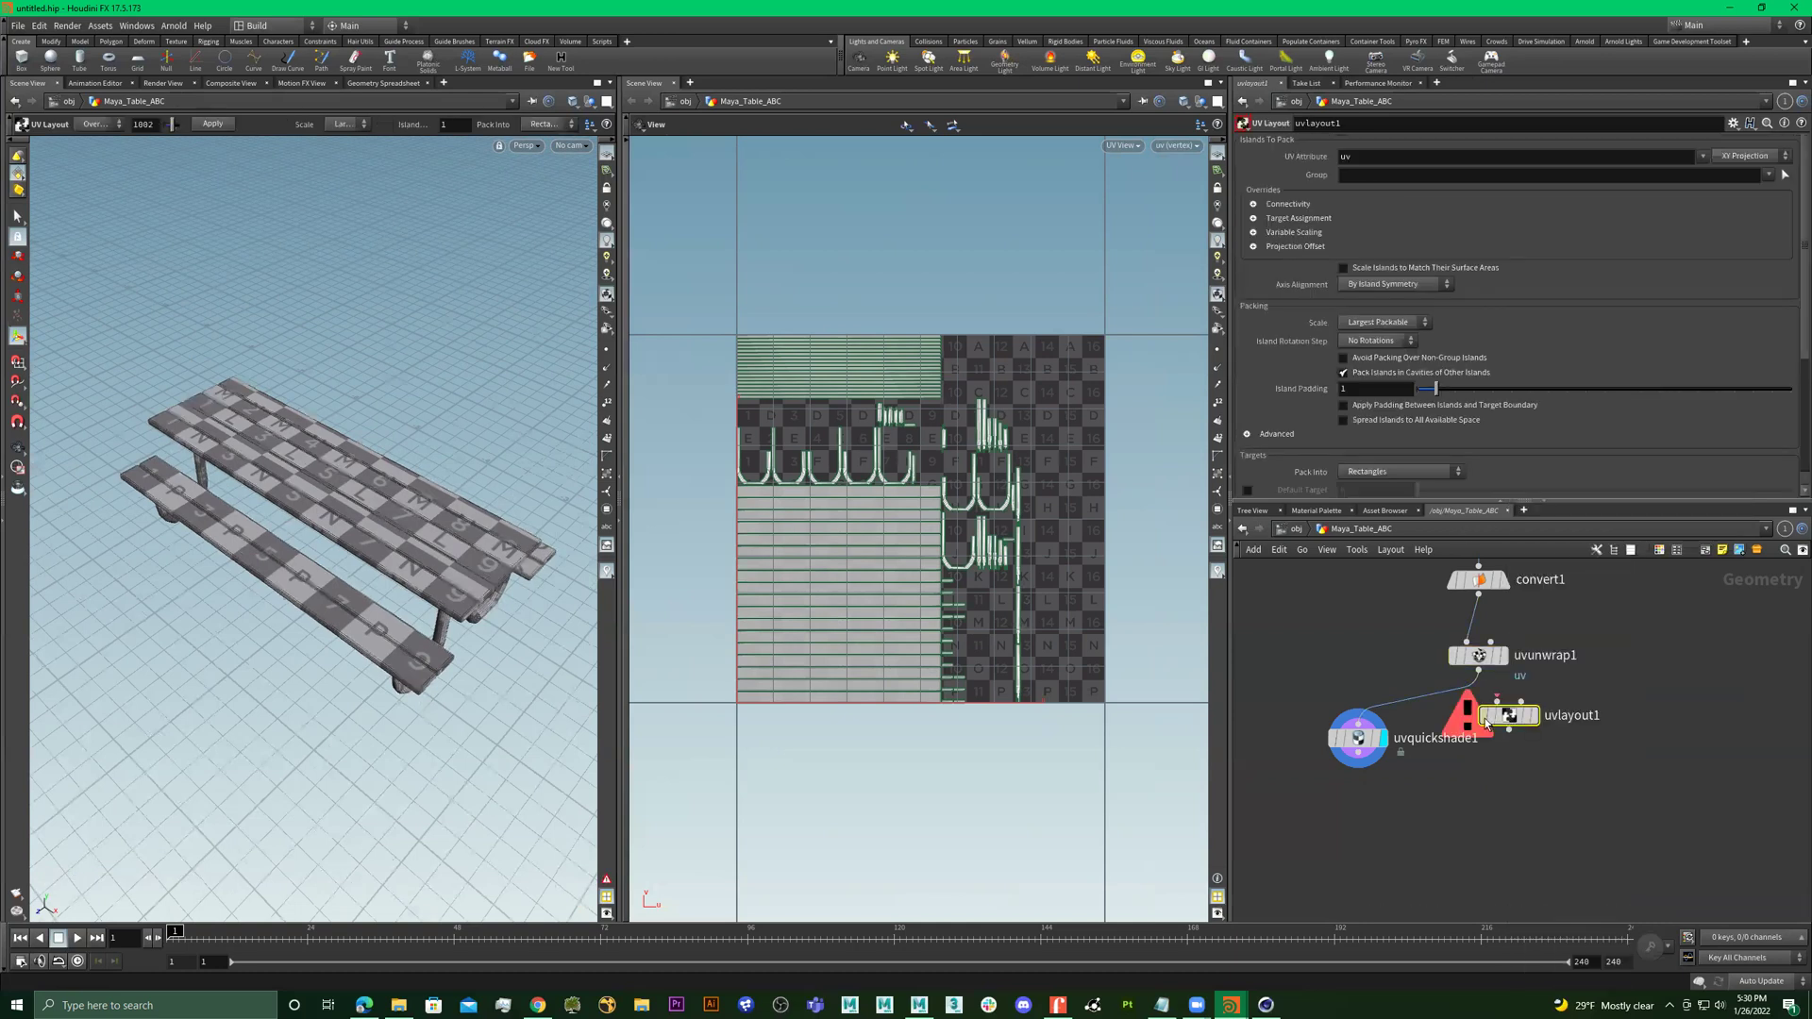
{"action": "left_click_drag", "start_coordinate": [1506, 715], "coordinate": [1475, 771]}
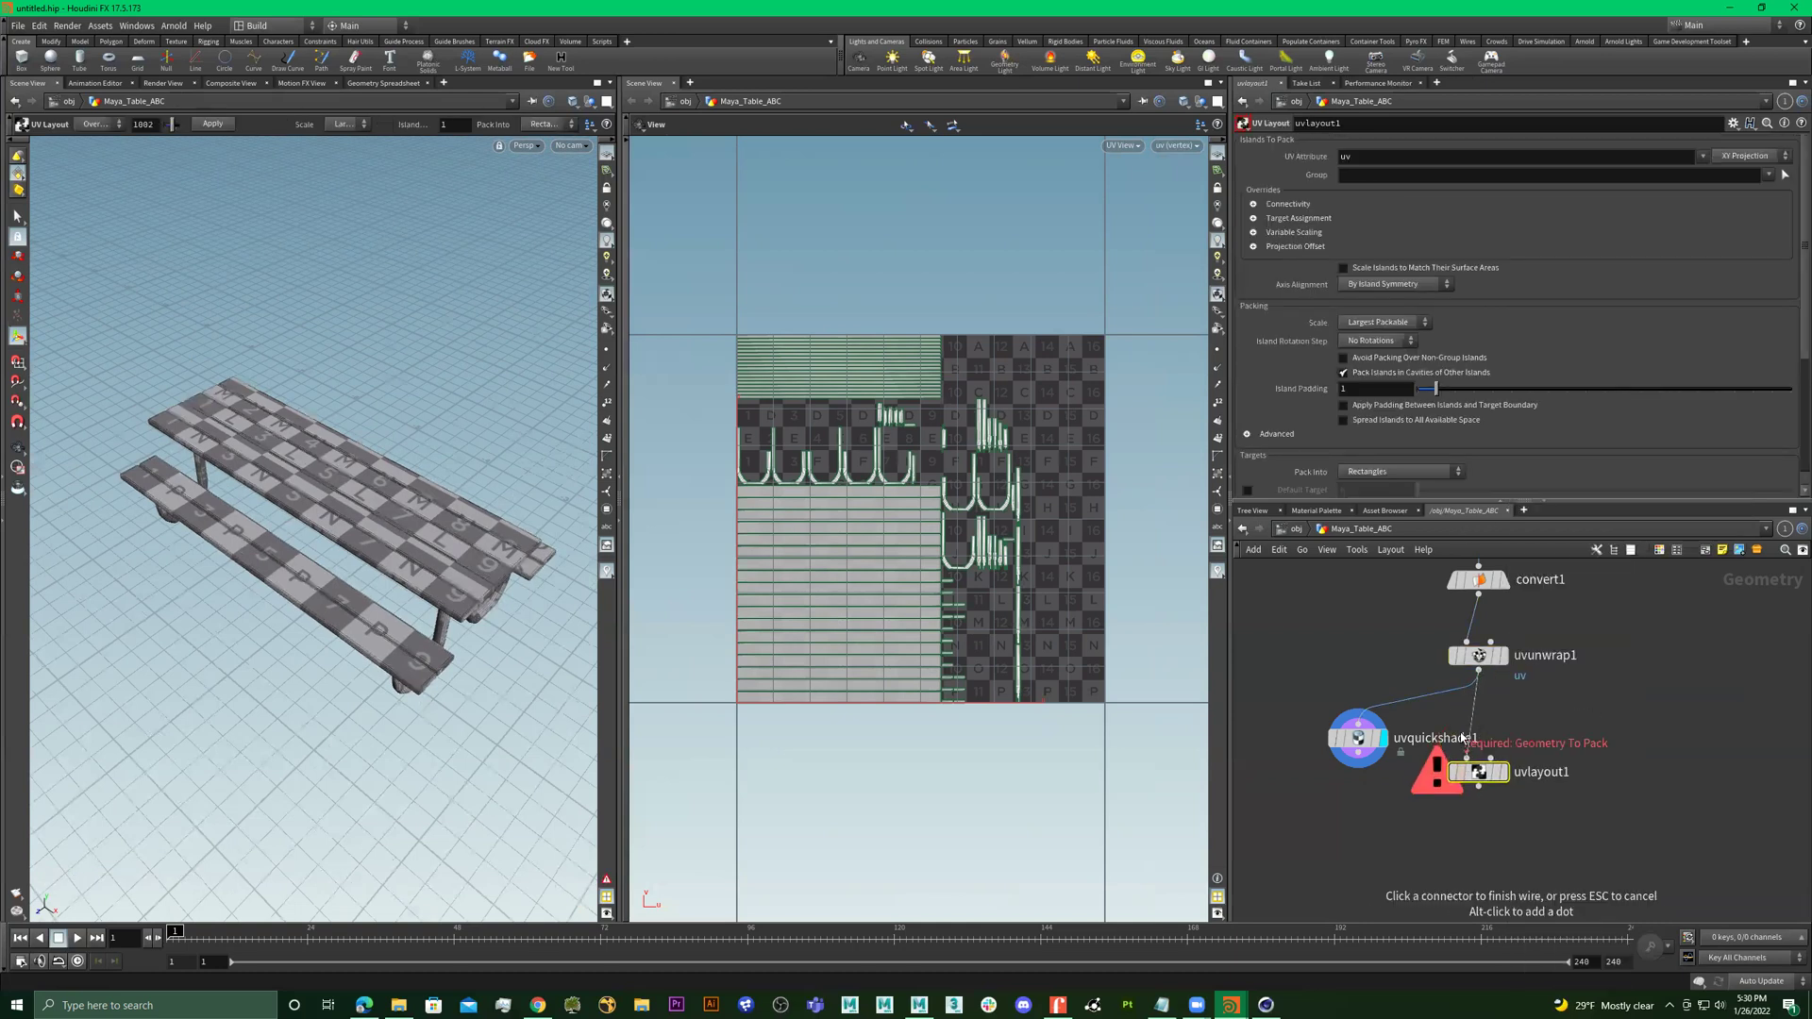
Wire uvunwrap1 into uvlayout1's first input and uvlayout1 into uvquickshade1, and arrange the nodes in sequence
{"action": "left_click_drag", "start_coordinate": [1475, 673], "coordinate": [1478, 759]}
{"action": "left_click_drag", "start_coordinate": [1346, 748], "coordinate": [1465, 795]}
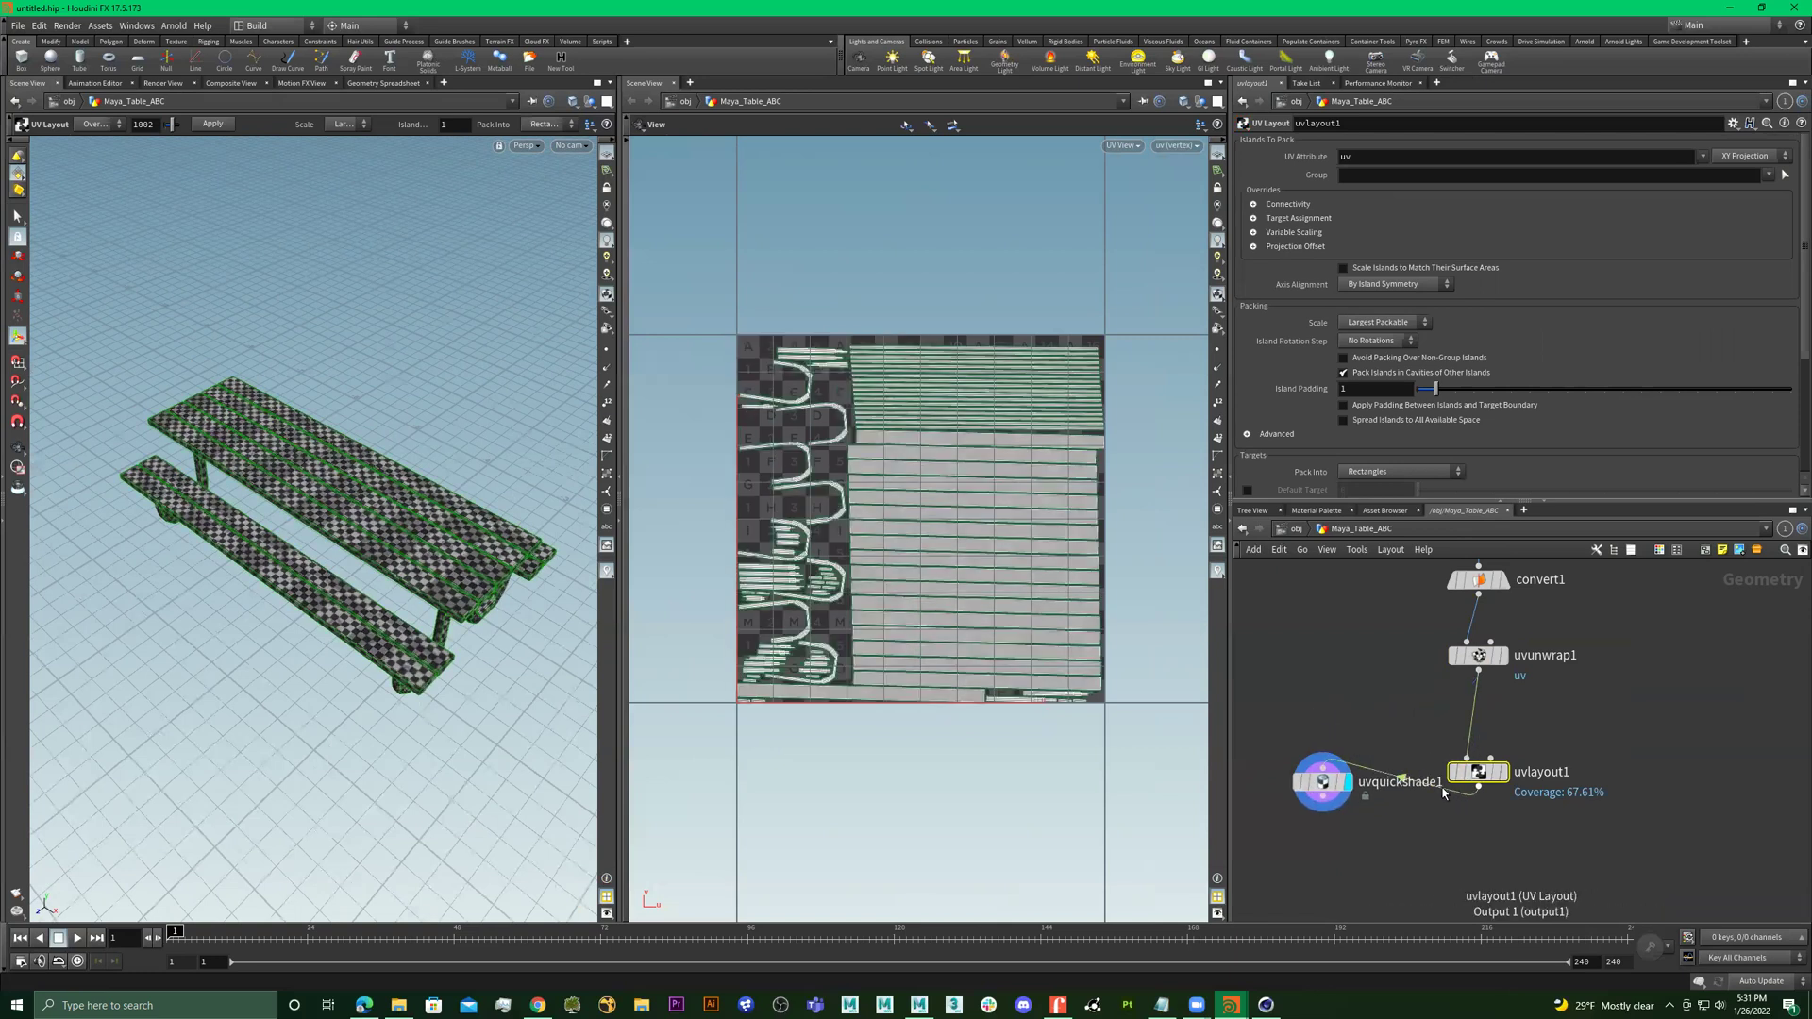
{"action": "scroll", "coordinate": [519, 550], "scroll_direction": "up", "scroll_amount": 10}
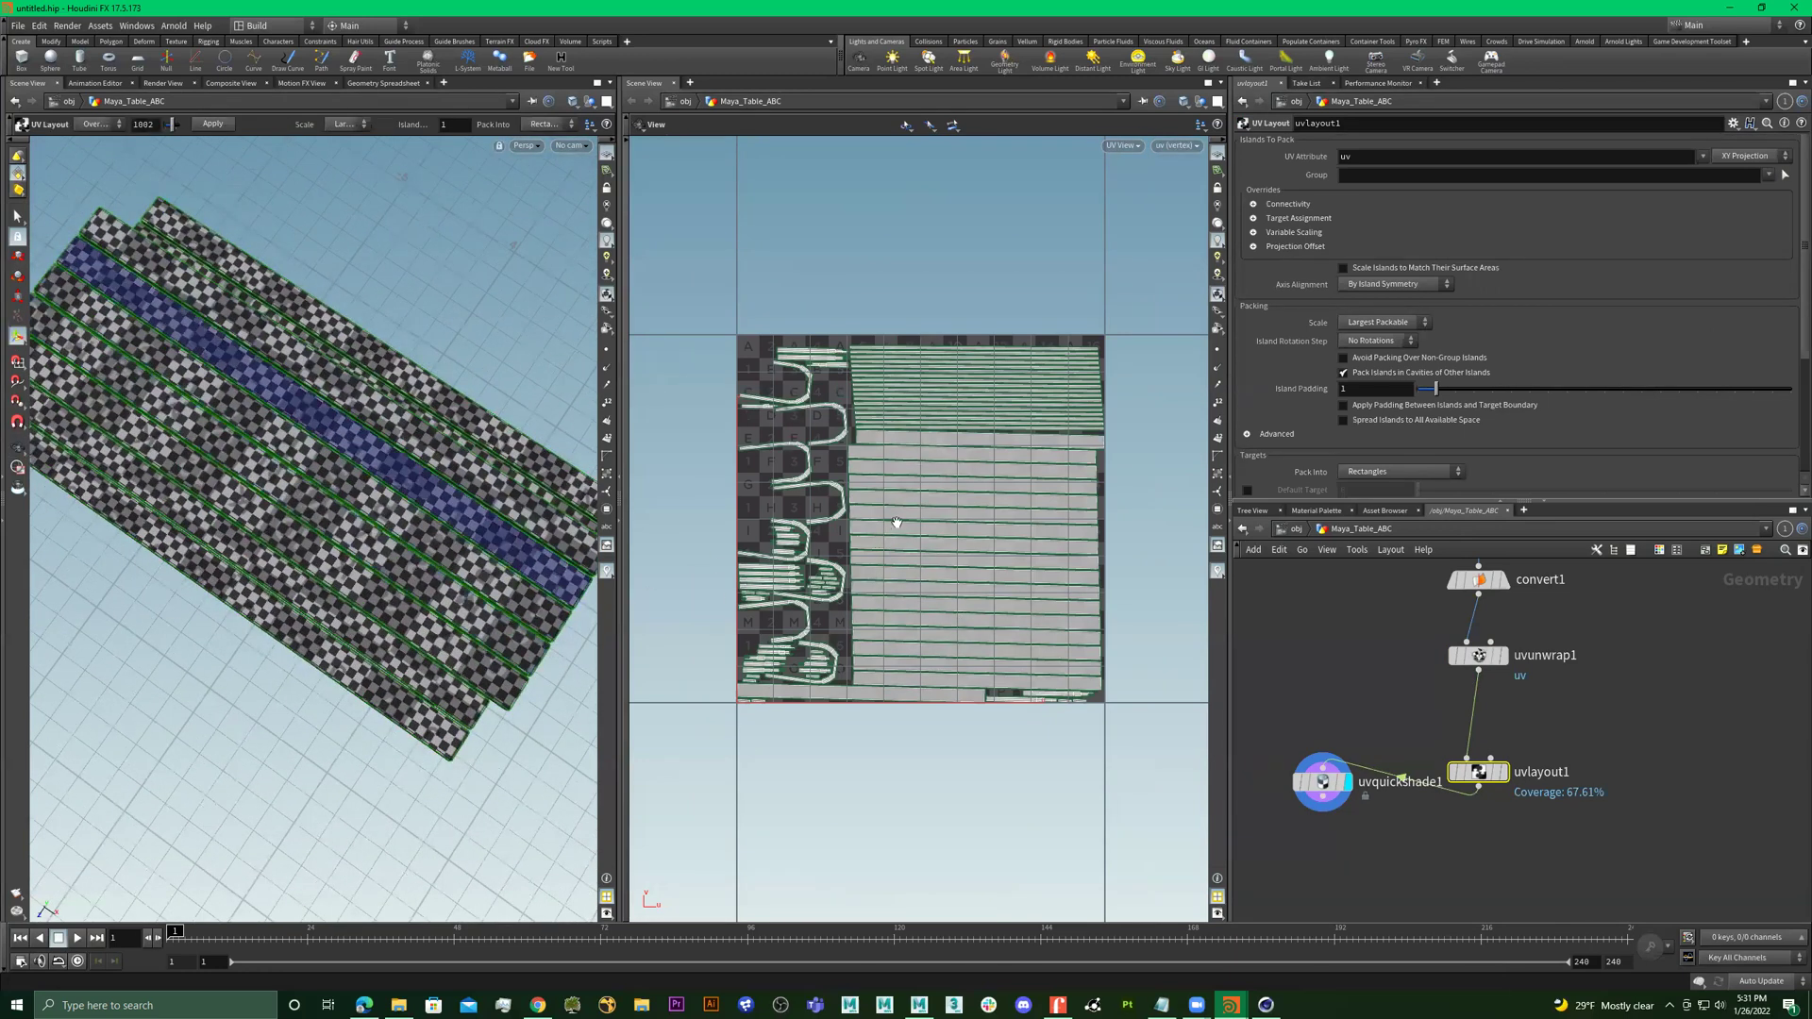
{"action": "scroll", "coordinate": [1061, 518], "scroll_direction": "down", "scroll_amount": 3}
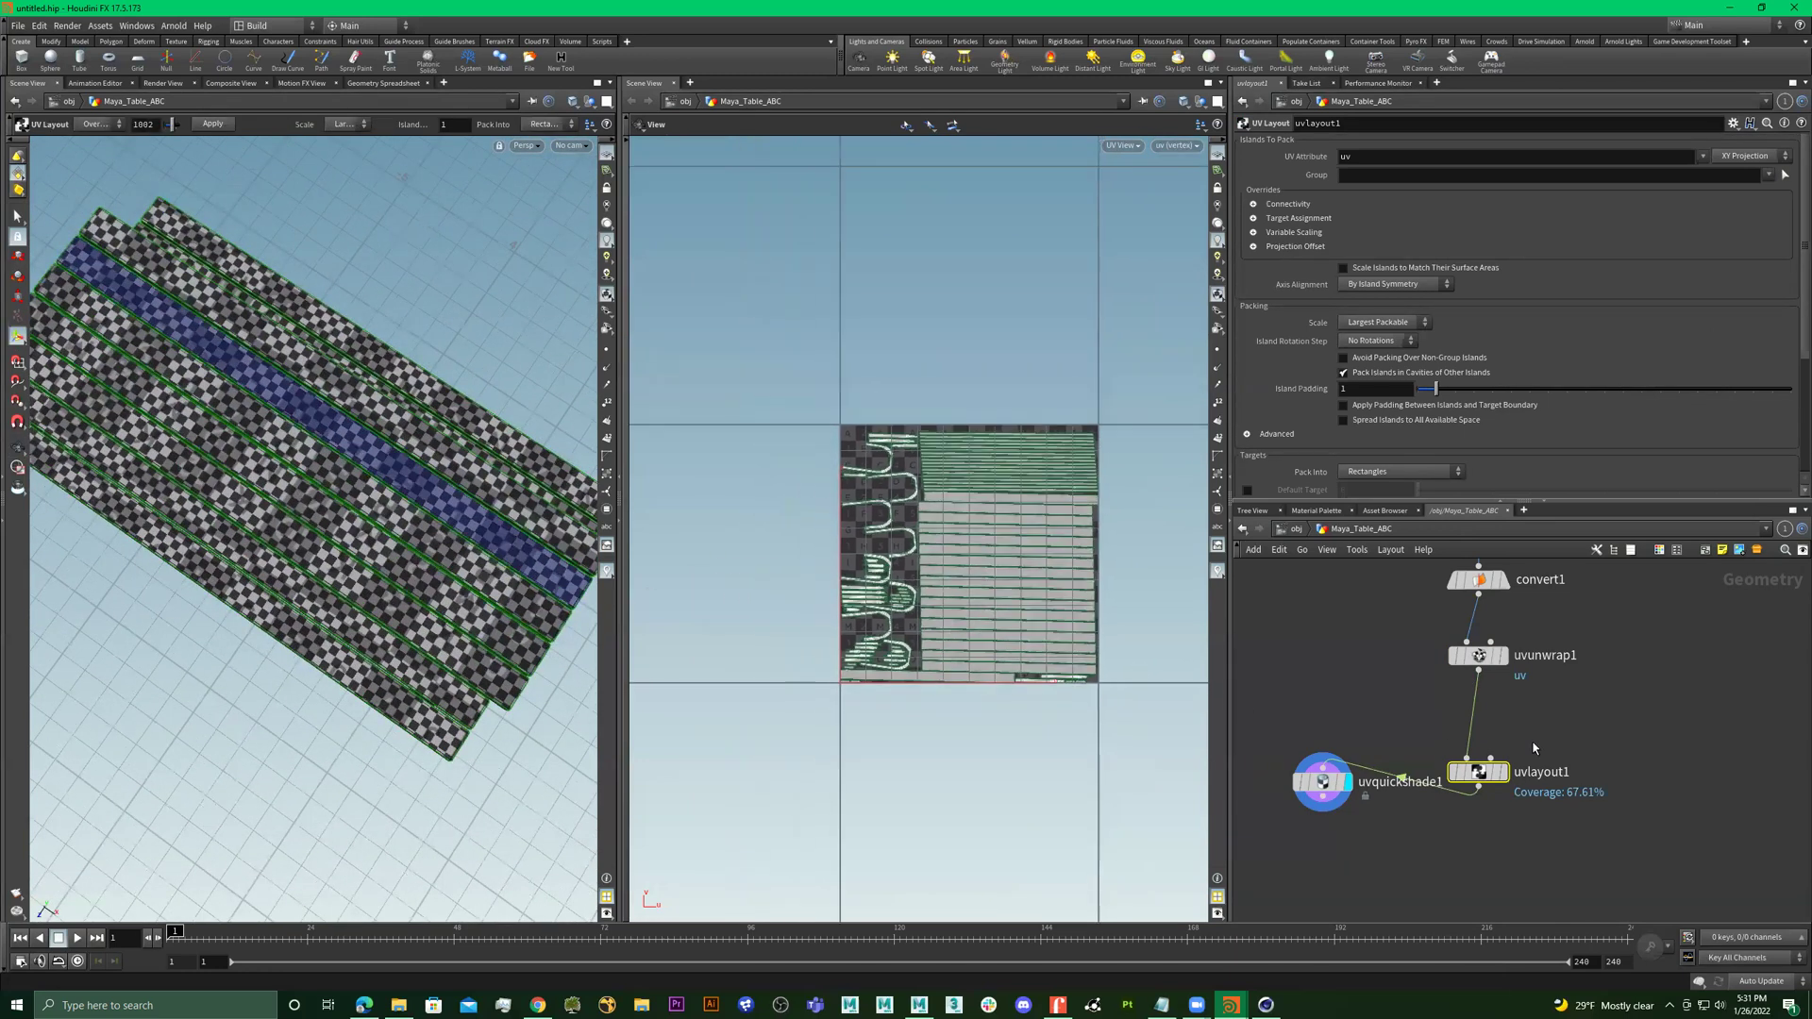
{"action": "left_click_drag", "start_coordinate": [1323, 782], "coordinate": [1340, 822]}
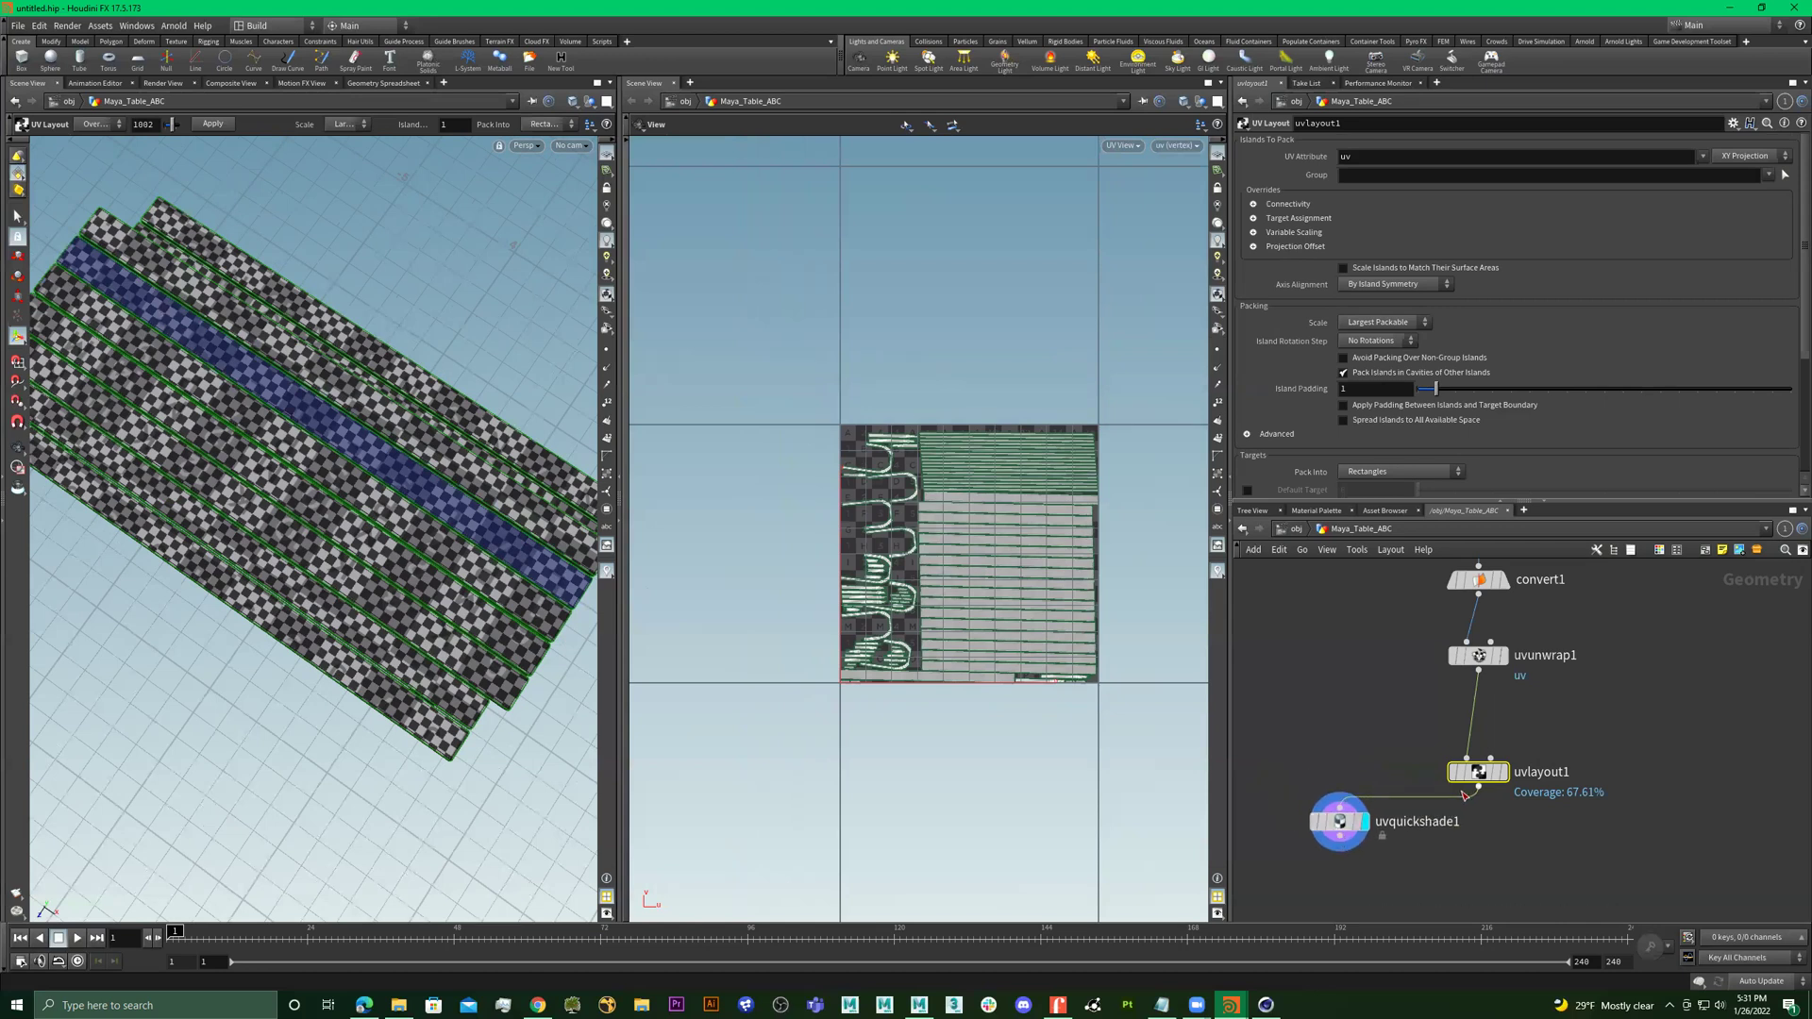
{"action": "left_click_drag", "start_coordinate": [1475, 774], "coordinate": [1475, 737]}
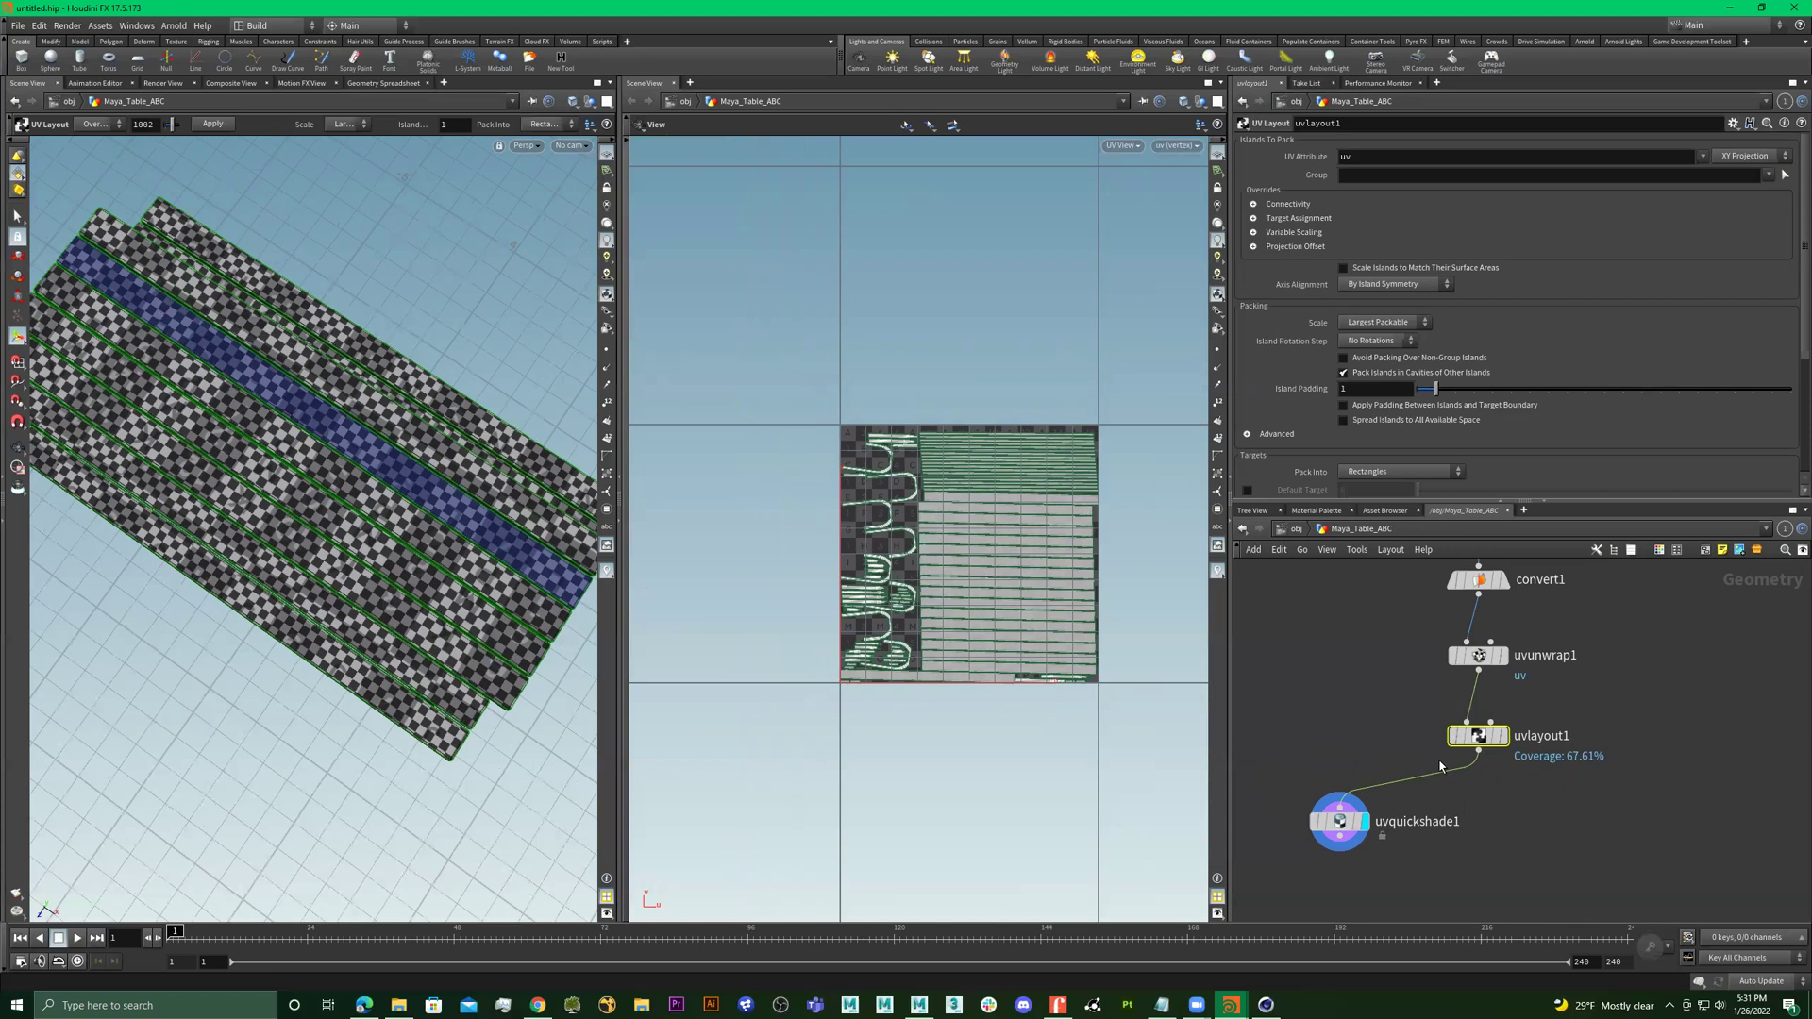
Compare By Island Symmetry with By Island Position in 3D and set uvlayout1's axis alignment to By Island Position in 3D
{"action": "left_click", "coordinate": [1357, 821]}
{"action": "left_click", "coordinate": [1478, 735]}
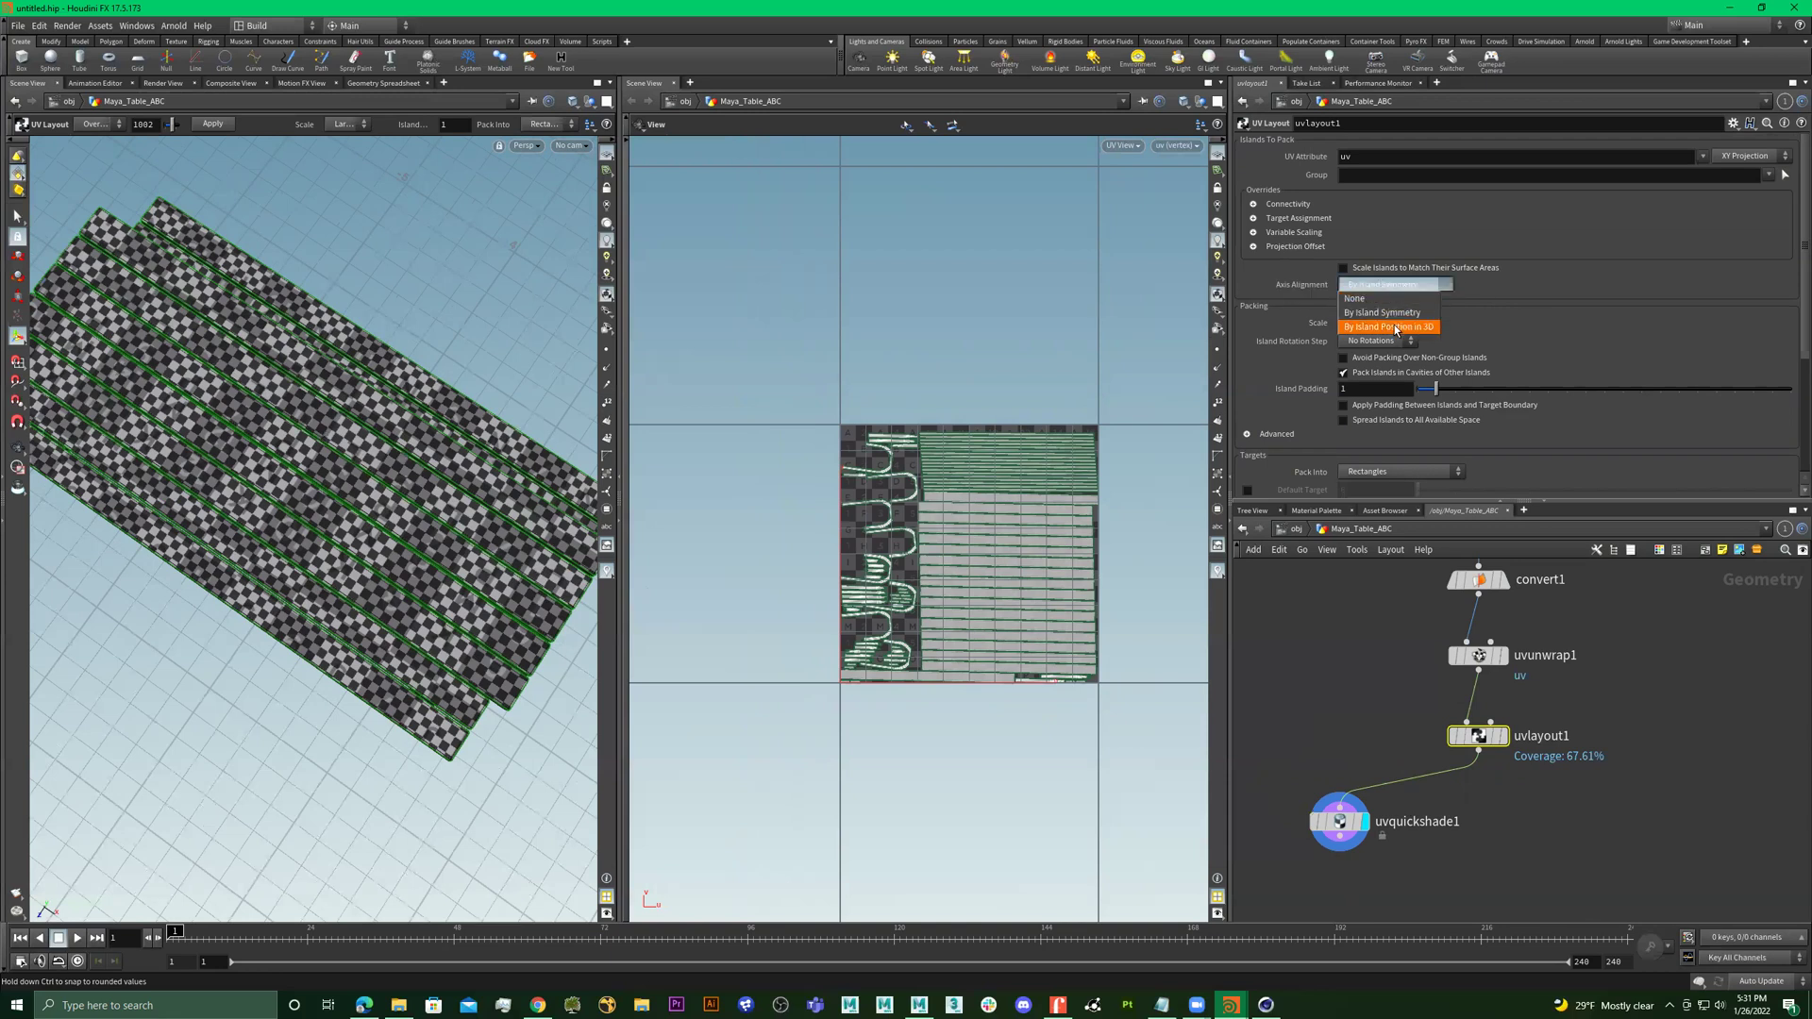
{"action": "left_click", "coordinate": [1395, 328]}
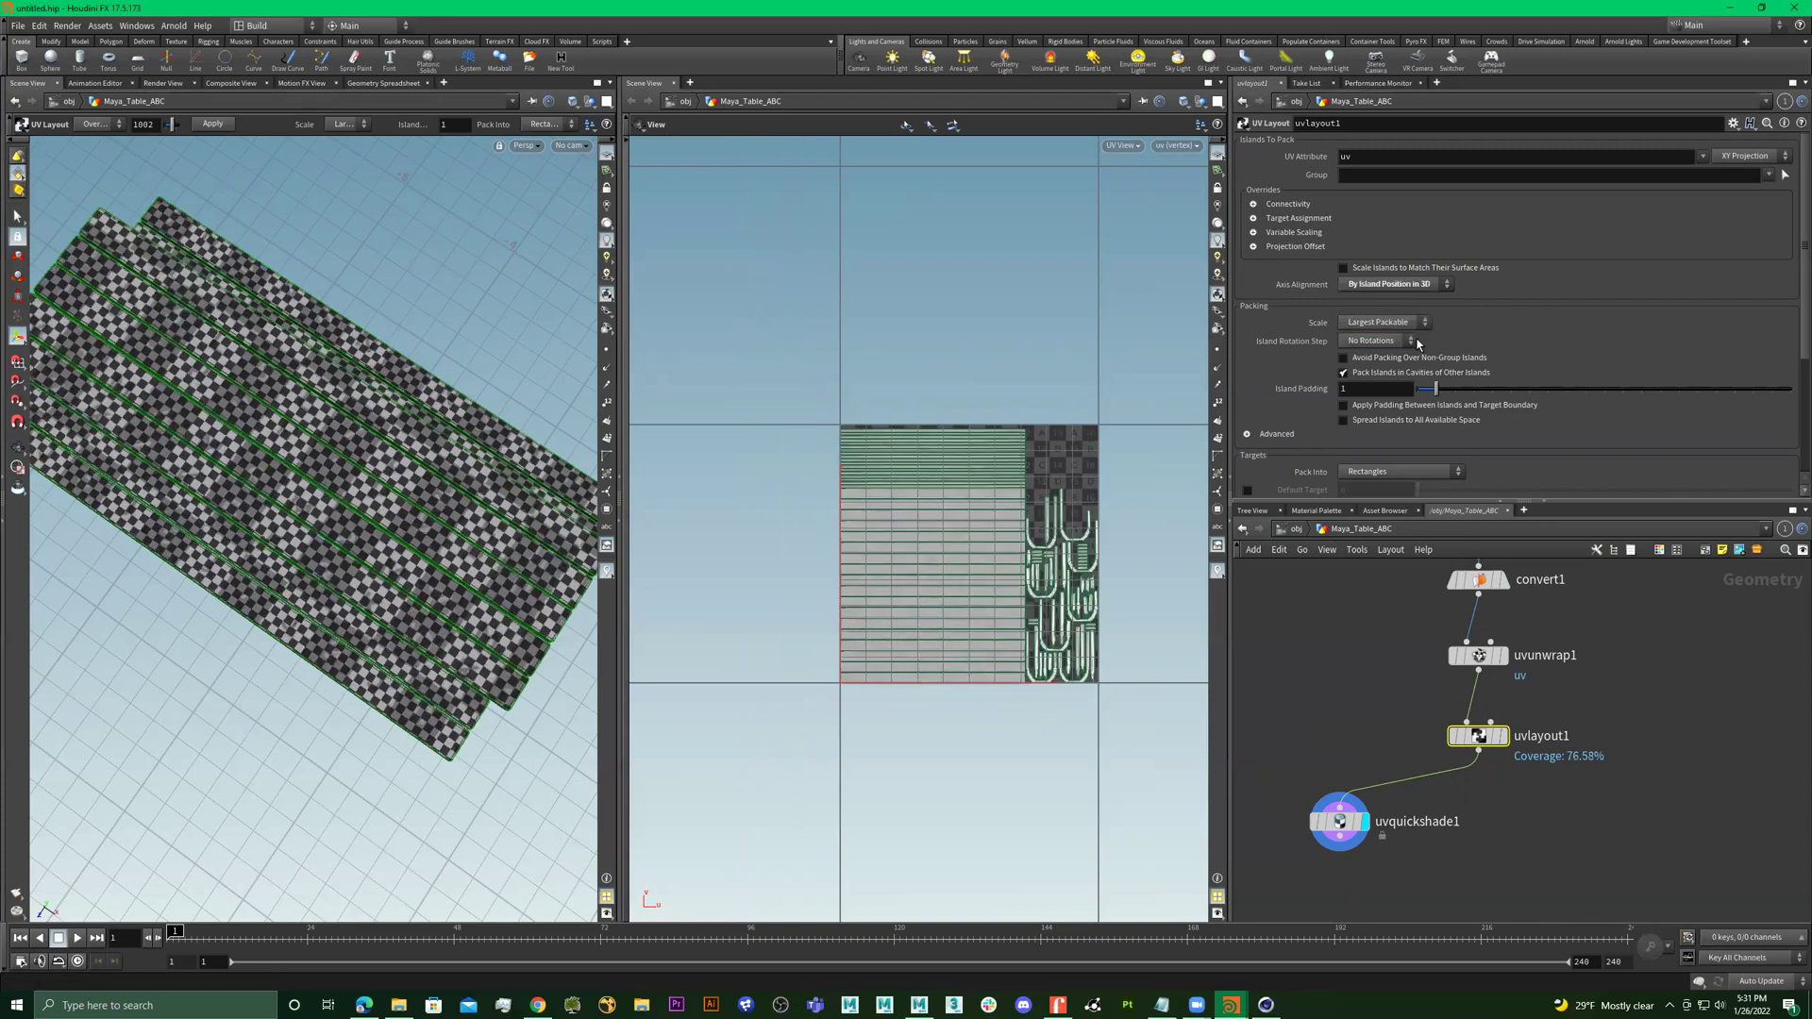
{"action": "left_click", "coordinate": [1397, 291]}
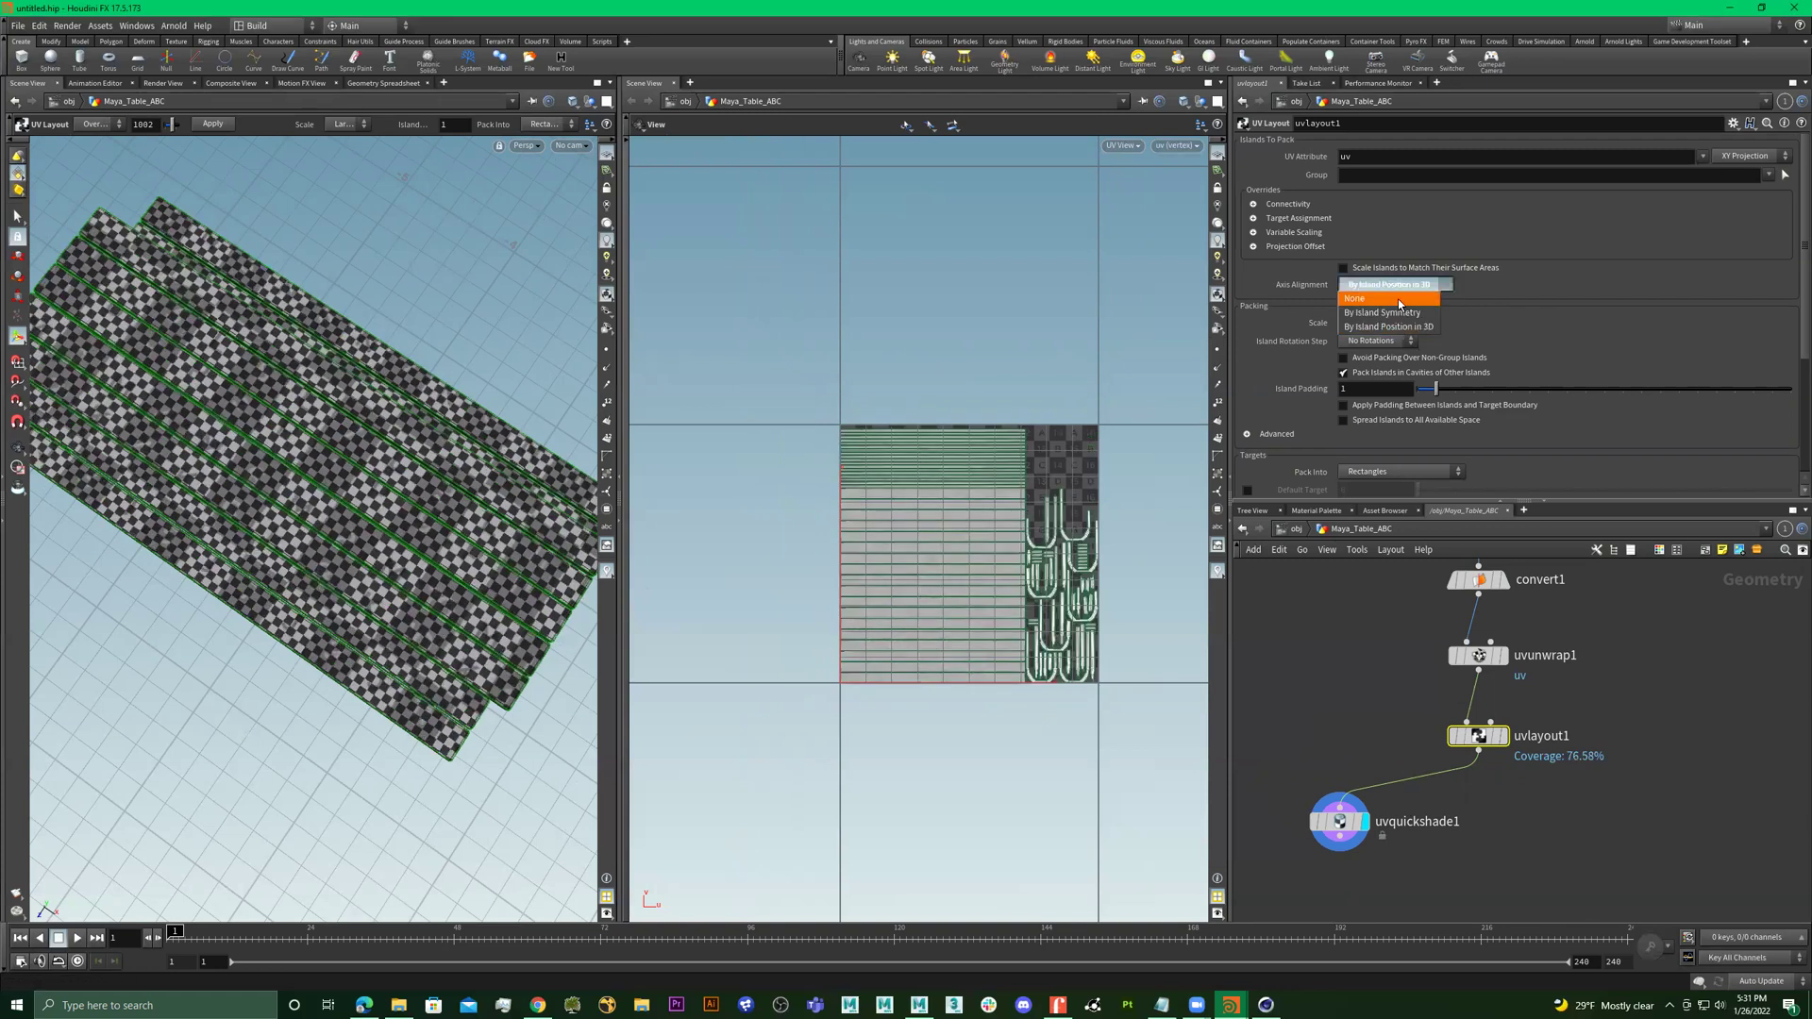
{"action": "left_click", "coordinate": [1396, 313]}
{"action": "left_click", "coordinate": [1396, 283]}
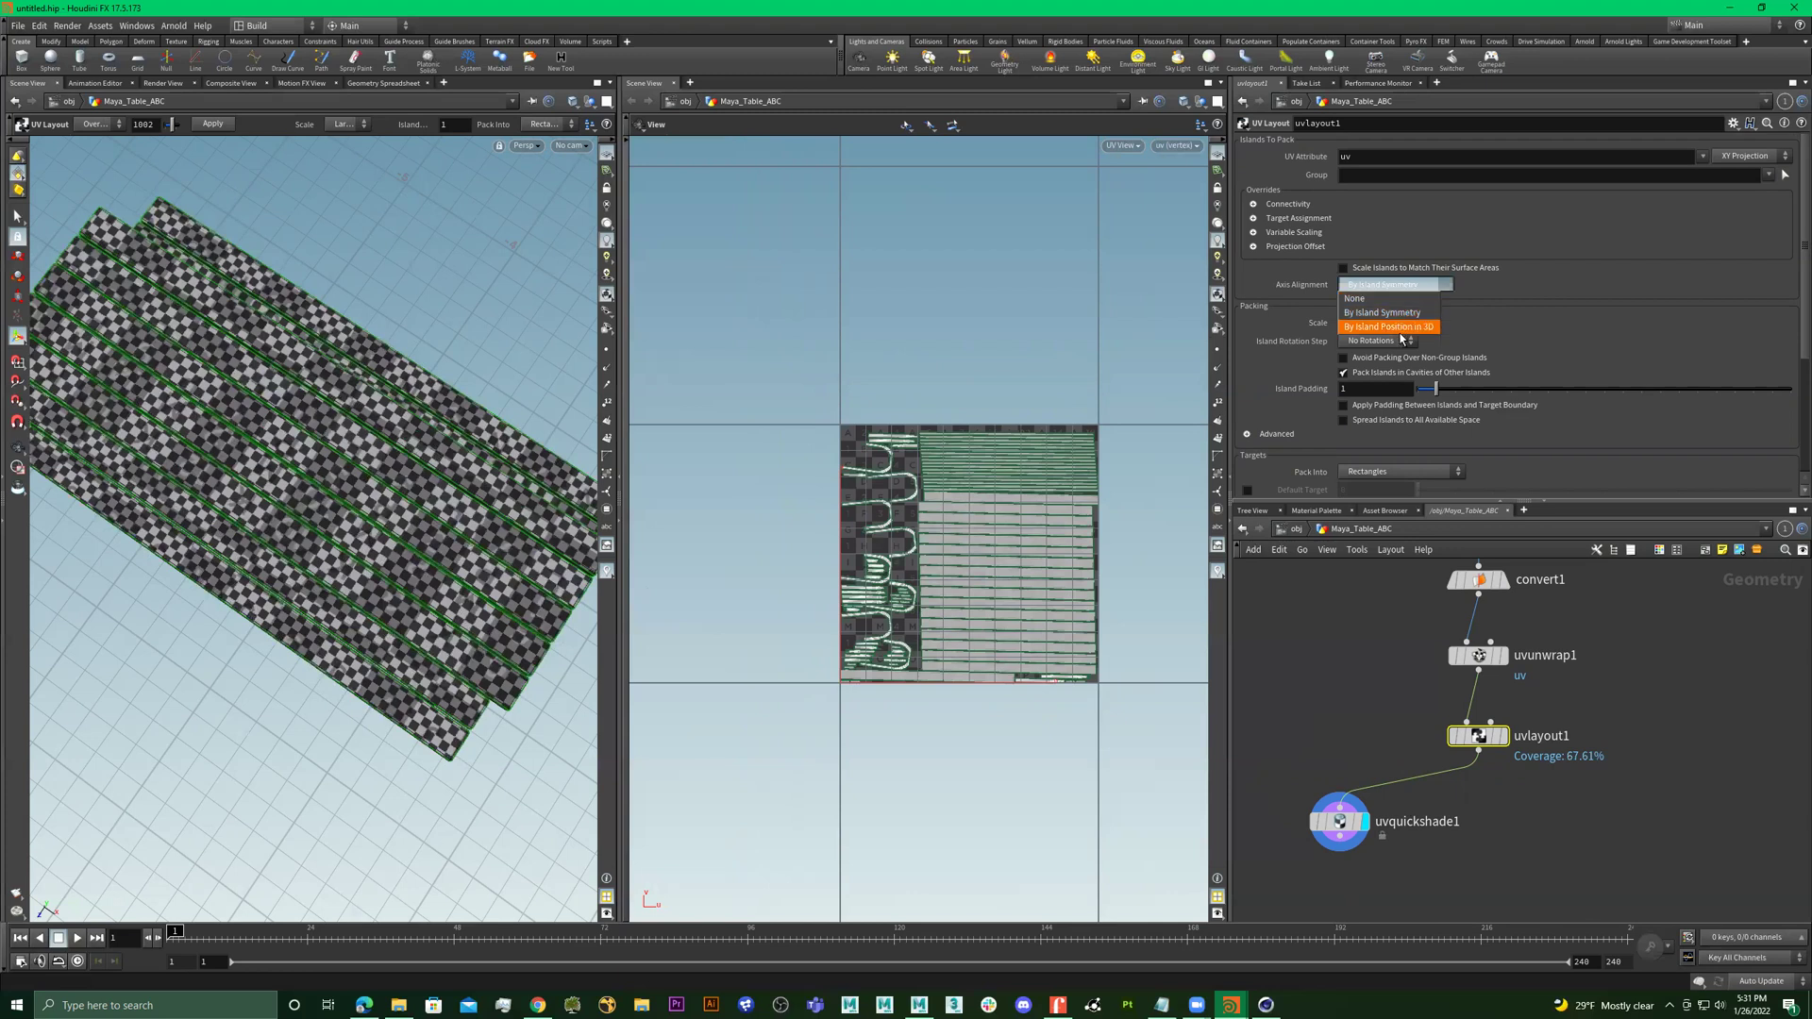
{"action": "left_click", "coordinate": [1363, 326]}
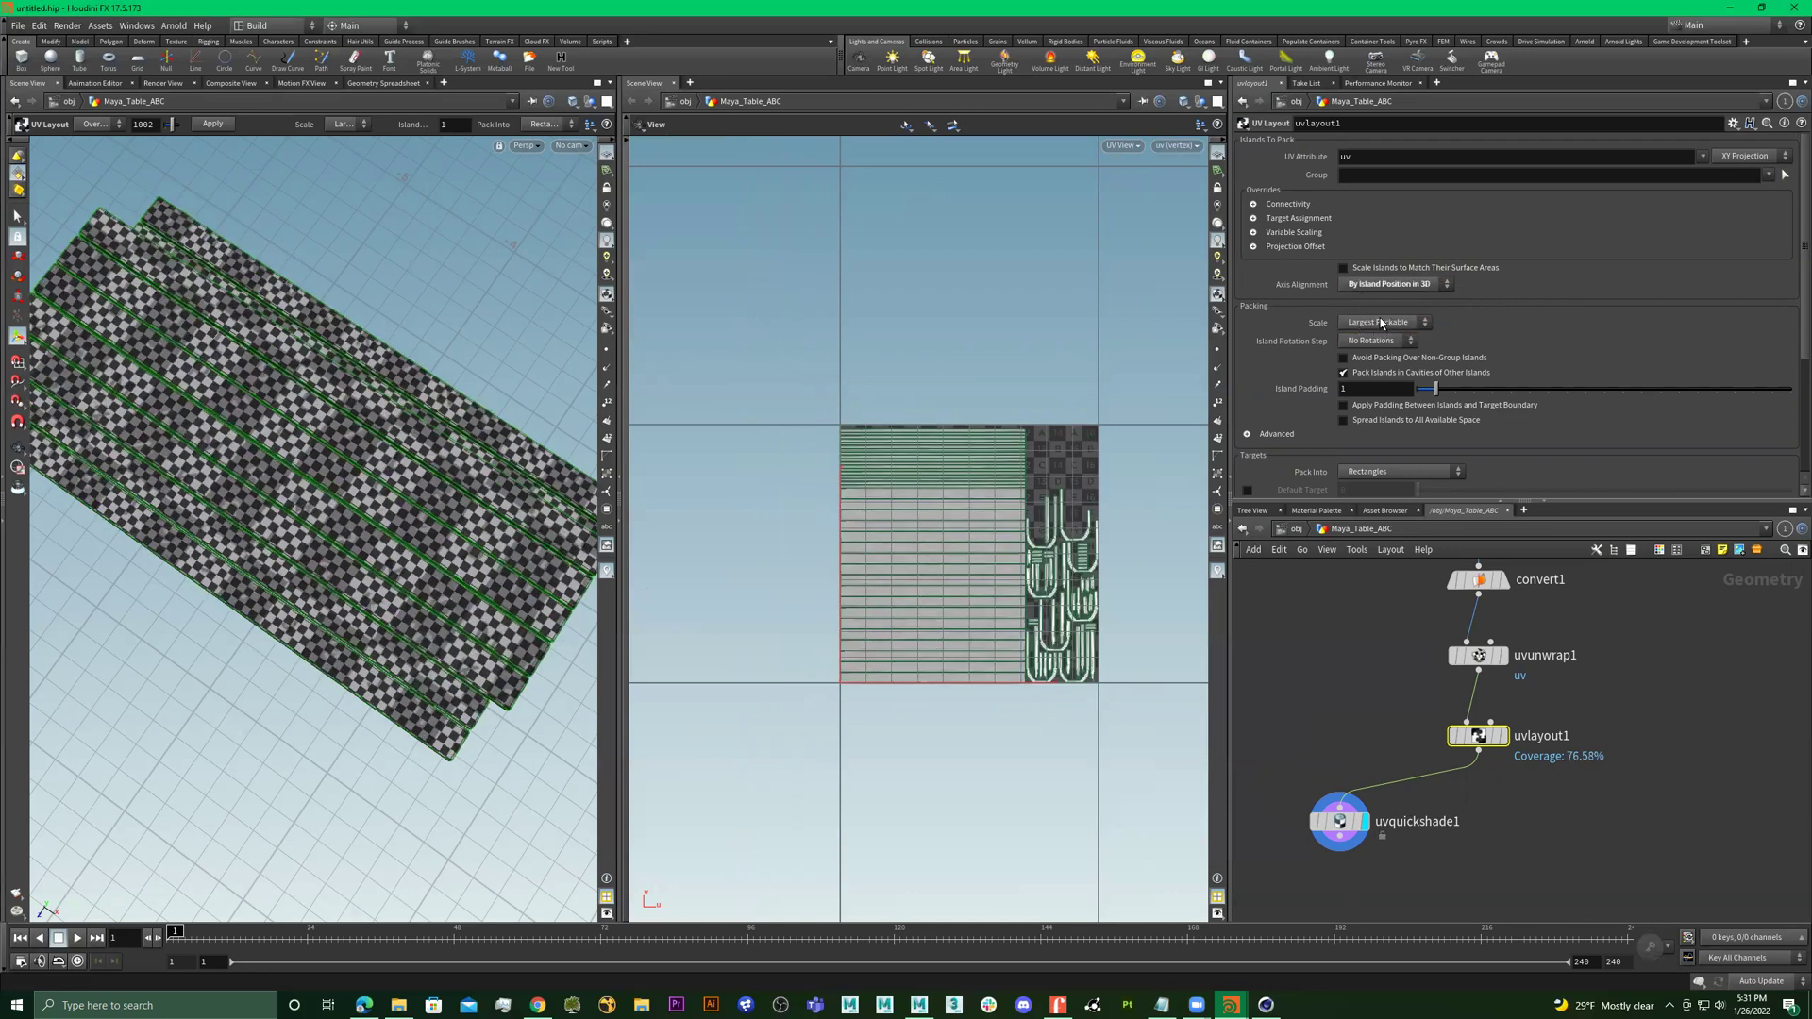
Set uvlayout1's packing scale to Fixed and its Pack Into target to UDIM Tiles
{"action": "left_click", "coordinate": [1381, 323]}
{"action": "left_click", "coordinate": [1373, 352]}
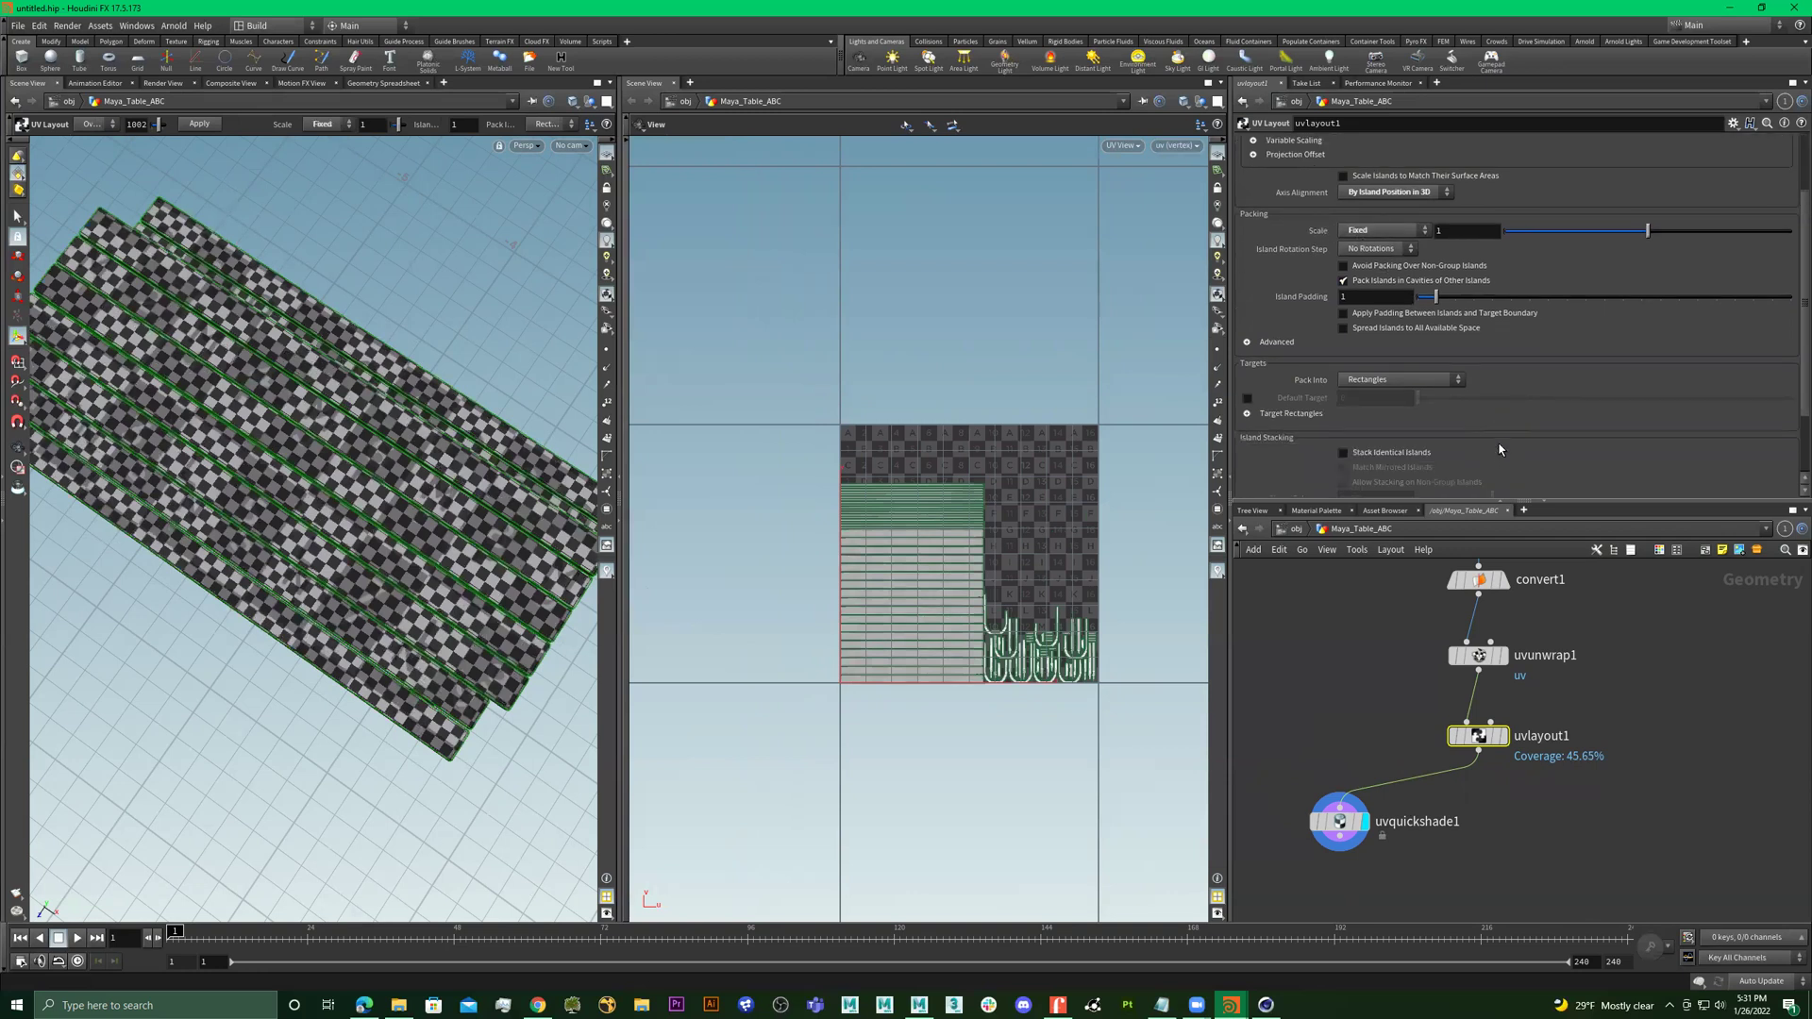
{"action": "scroll", "coordinate": [1500, 453], "scroll_direction": "down", "scroll_amount": 3}
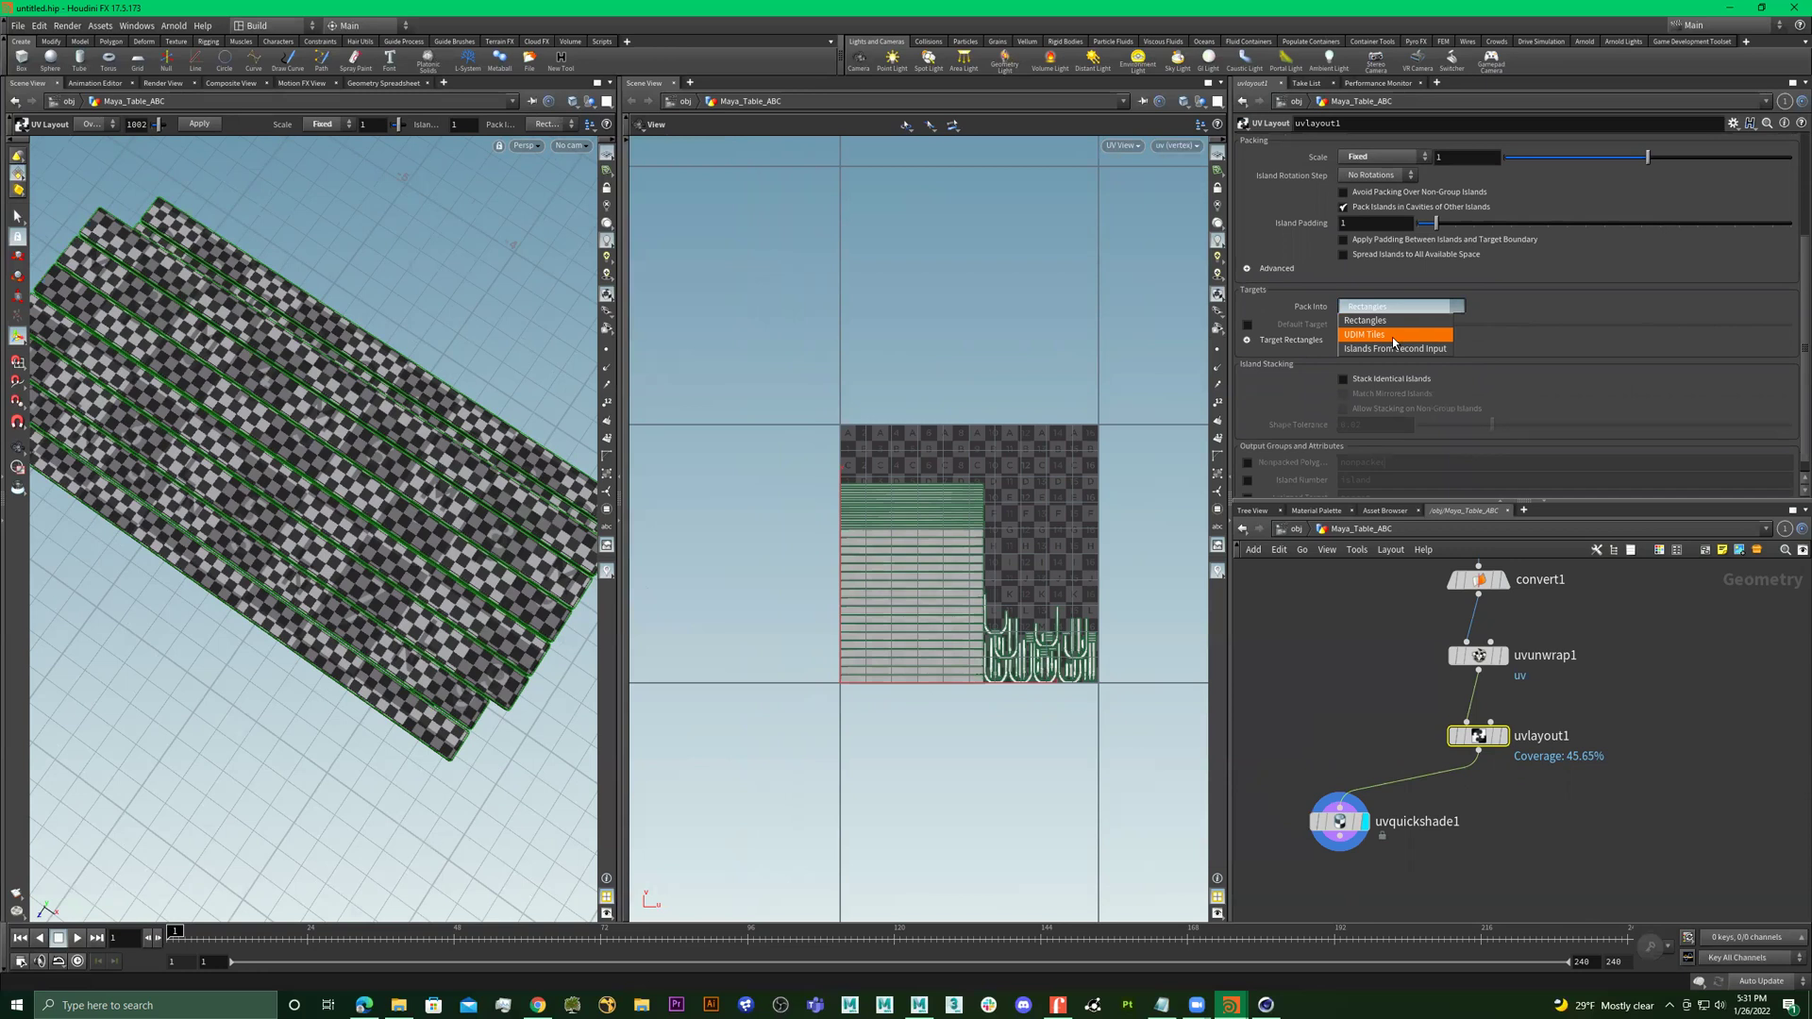
{"action": "left_click", "coordinate": [1393, 335]}
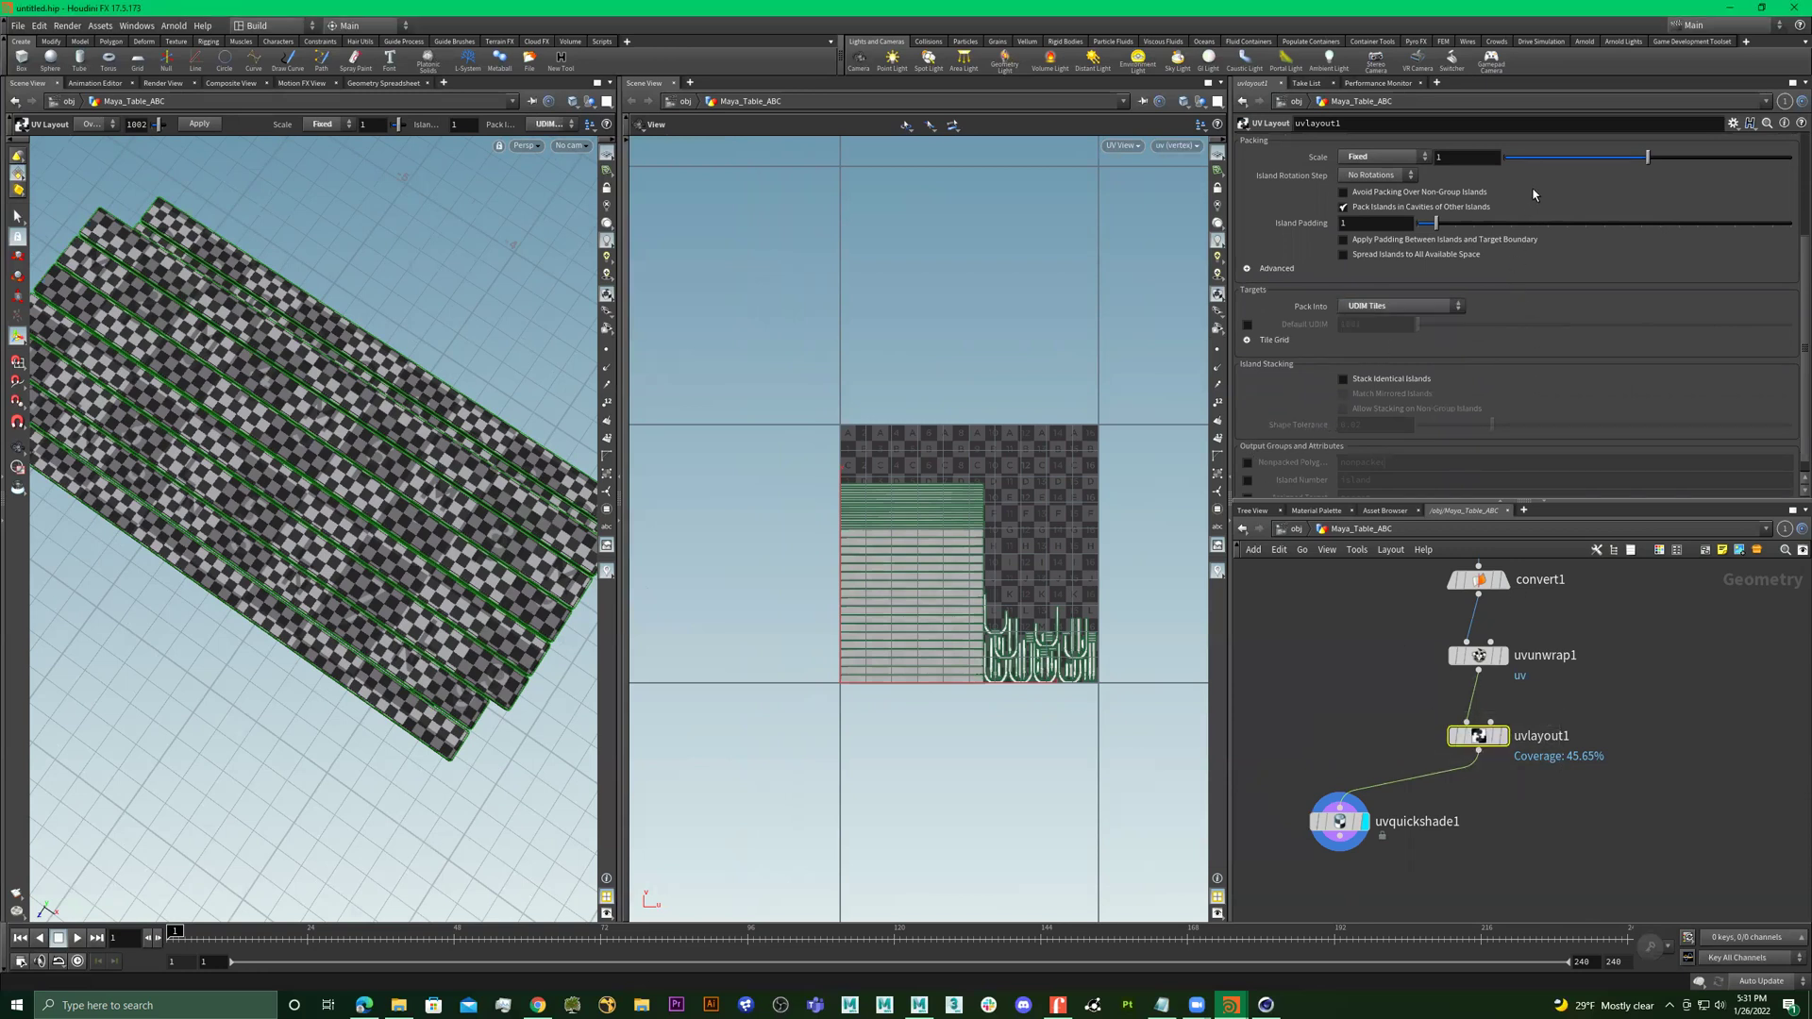
Raise uvlayout1's fixed packing scale to 1.554 and view the islands across the UDIM tiles
{"action": "scroll", "coordinate": [1534, 194], "scroll_direction": "up", "scroll_amount": 1}
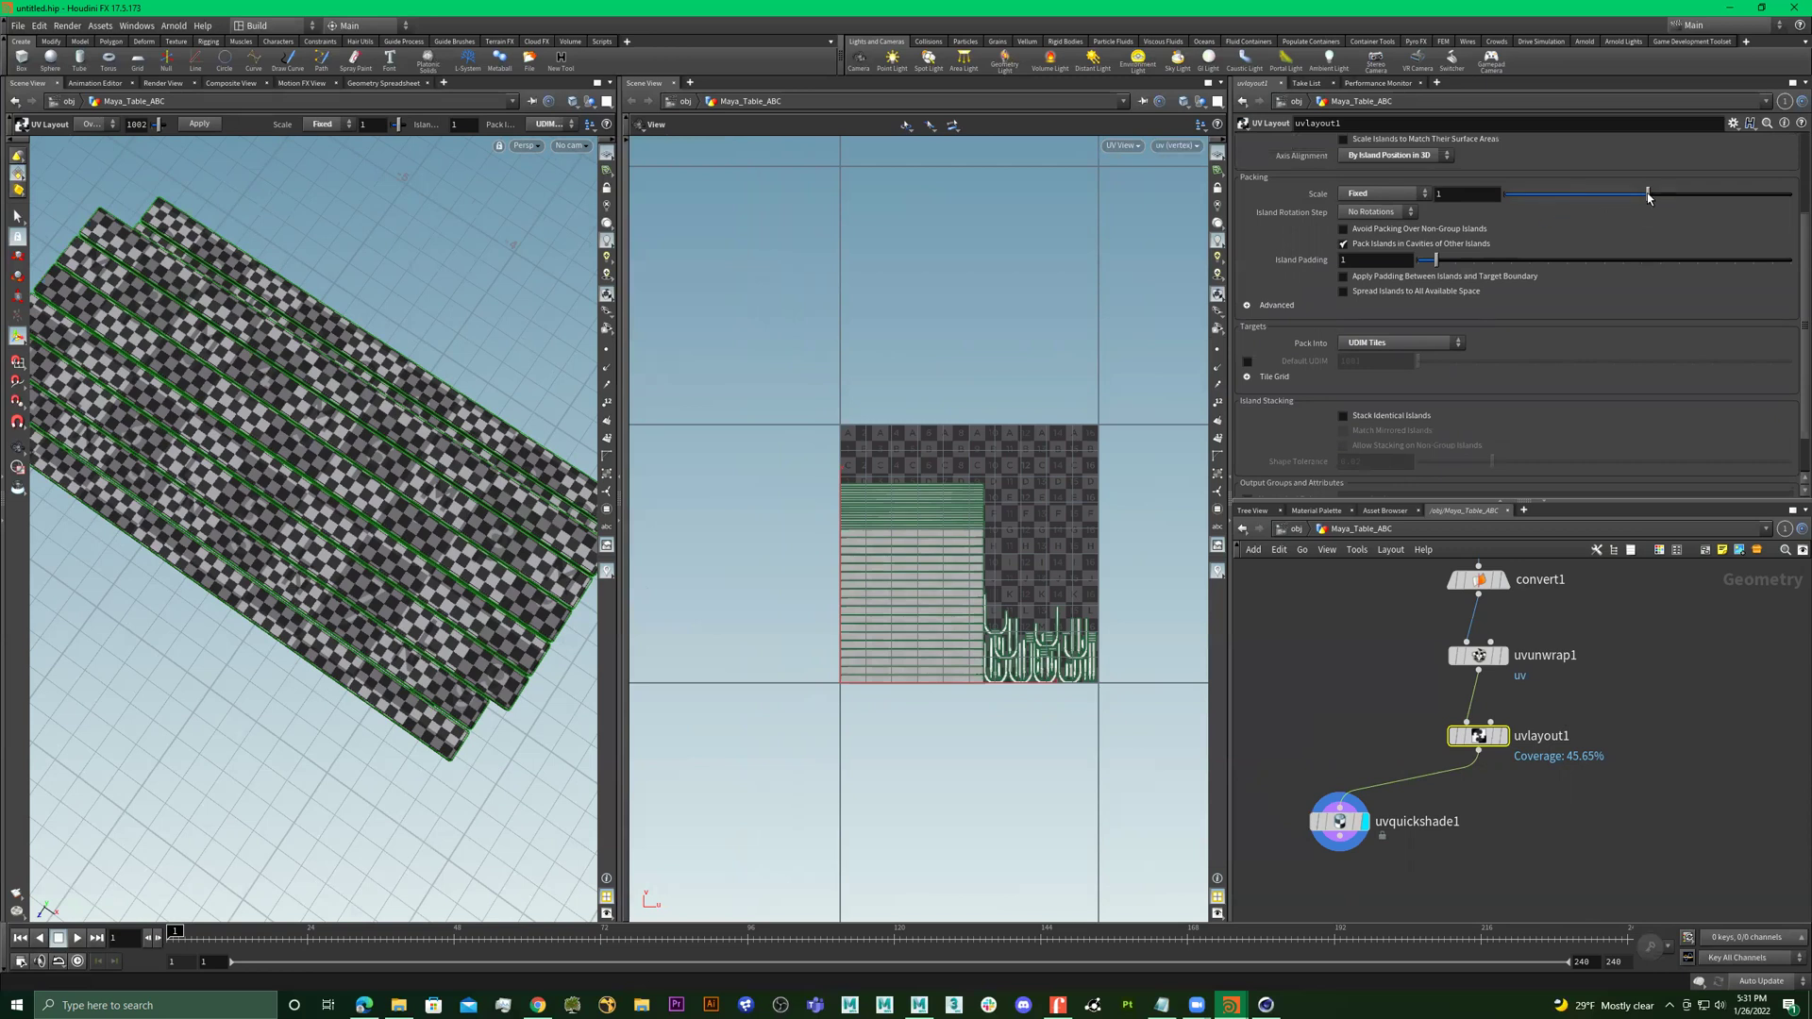
{"action": "left_click_drag", "start_coordinate": [1650, 195], "coordinate": [1729, 212]}
{"action": "scroll", "coordinate": [1162, 473], "scroll_direction": "down", "scroll_amount": 8}
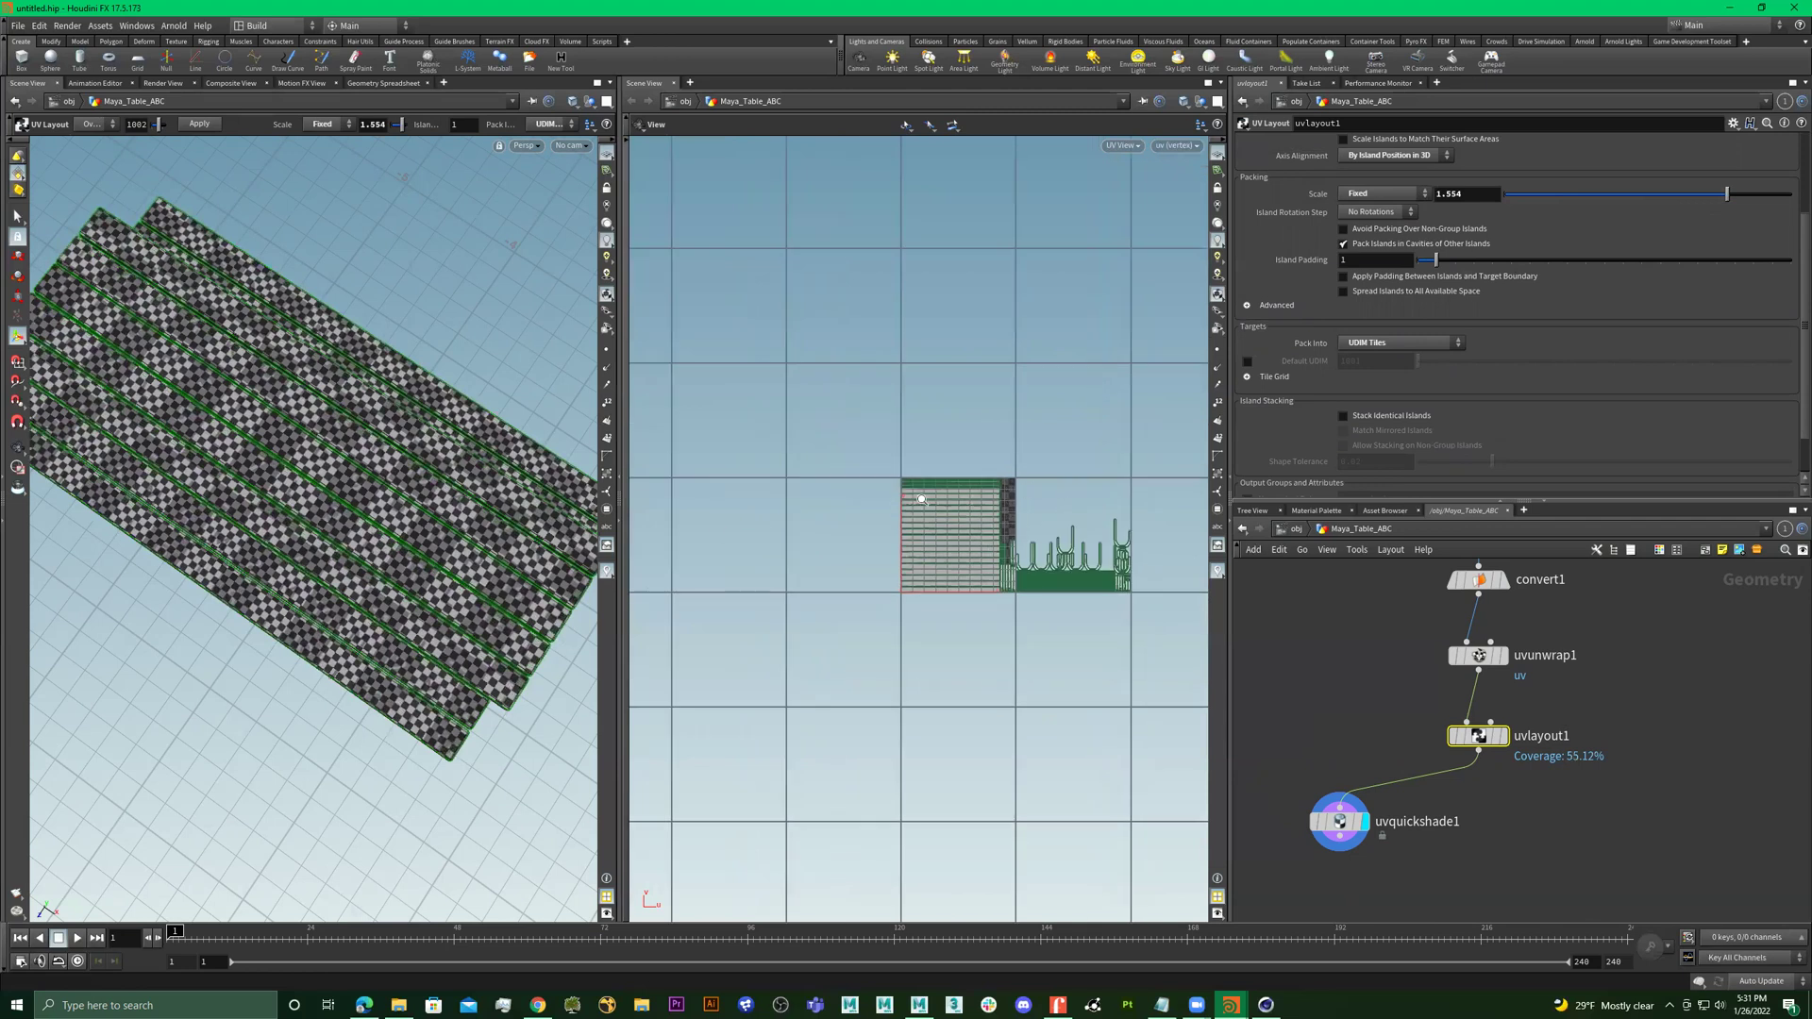
Raise uvlayout1's fixed packing scale to 1.754 and examine how the islands fill the UDIM tiles
{"action": "right_click_drag", "start_coordinate": [1162, 473], "coordinate": [1175, 491]}
{"action": "right_click_drag", "start_coordinate": [997, 567], "coordinate": [1000, 571]}
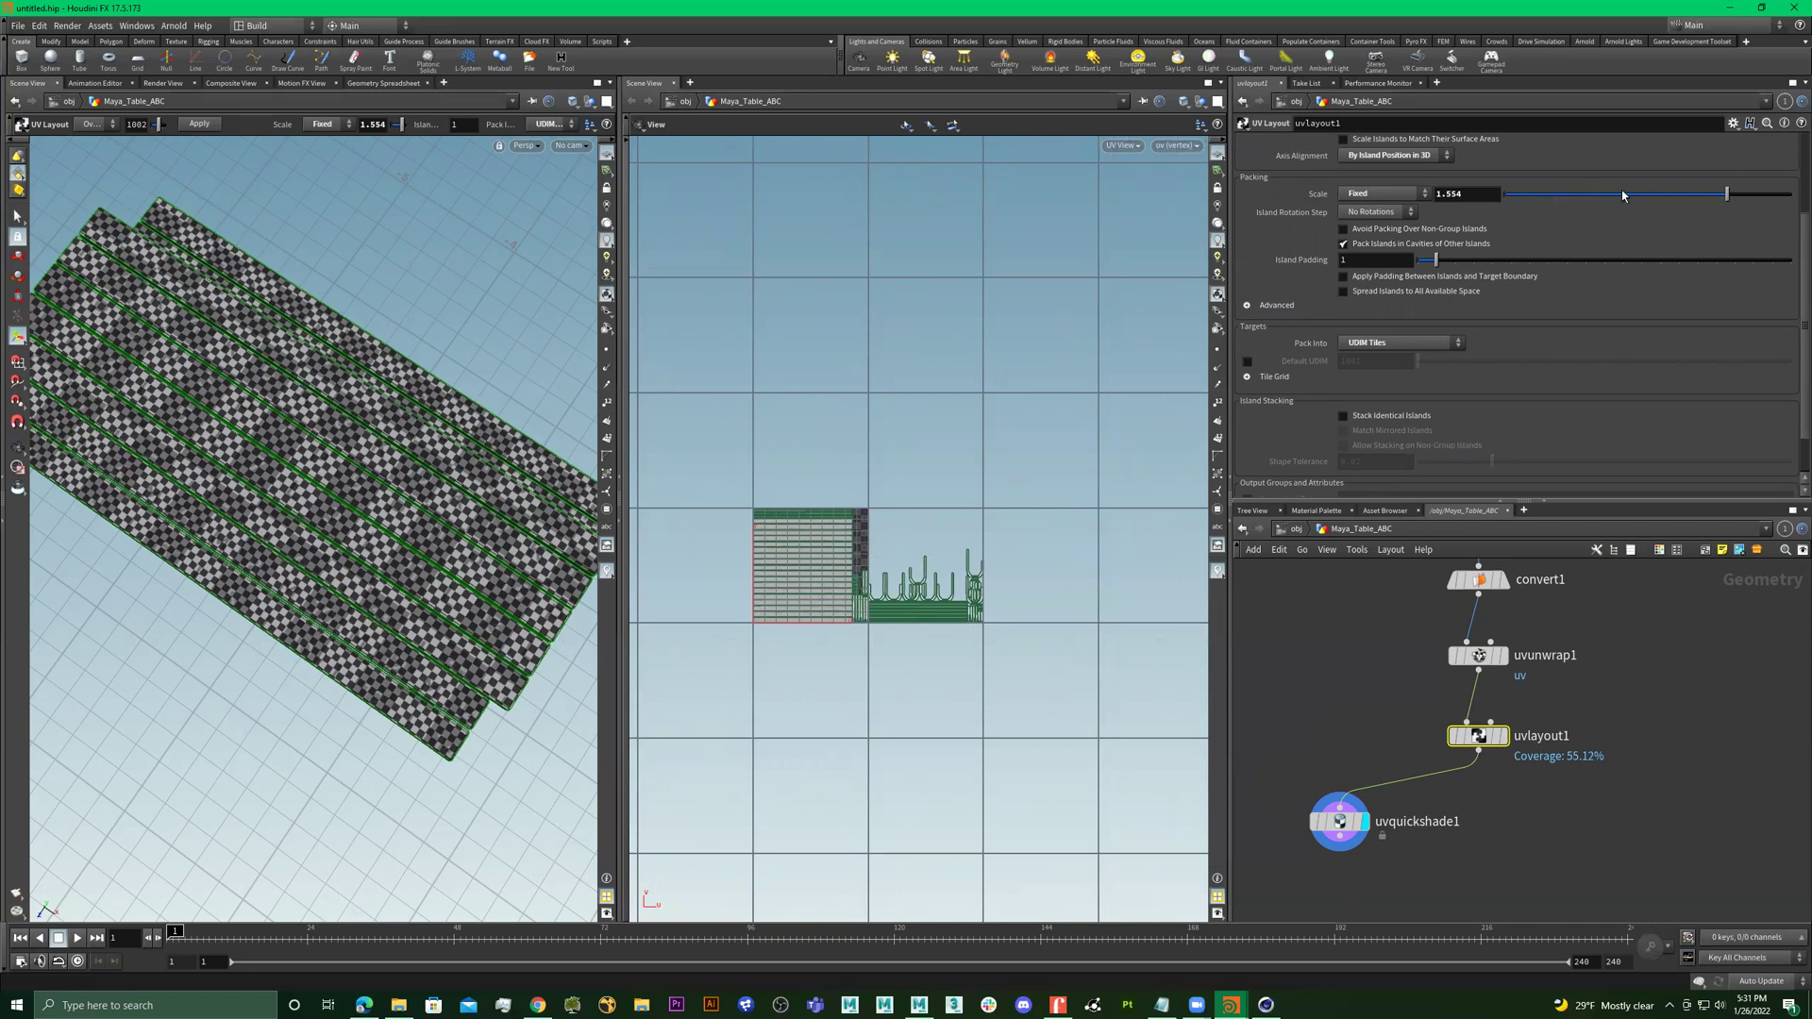
{"action": "mouse_move", "coordinate": [1467, 198]}
{"action": "middle_mouse_down"}
{"action": "mouse_move", "coordinate": [1504, 203]}
{"action": "mouse_move", "coordinate": [1483, 204]}
{"action": "middle_mouse_up"}
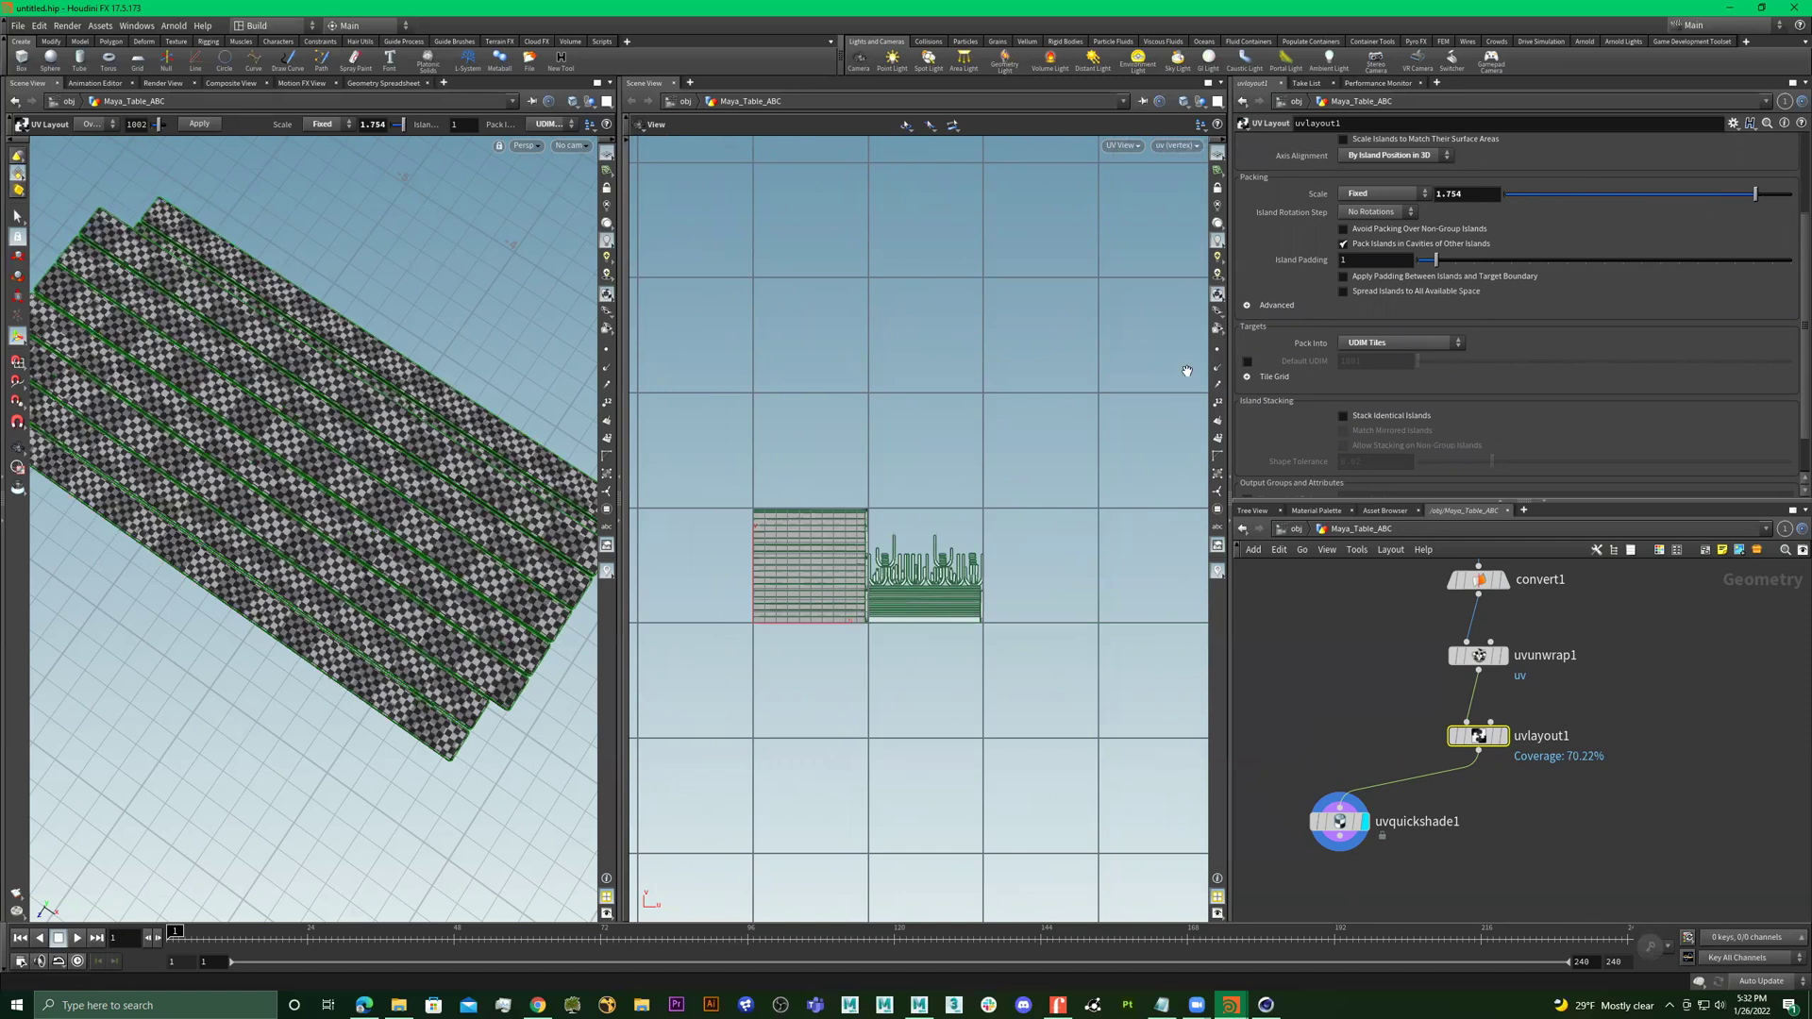
{"action": "scroll", "coordinate": [899, 591], "scroll_direction": "up", "scroll_amount": 4}
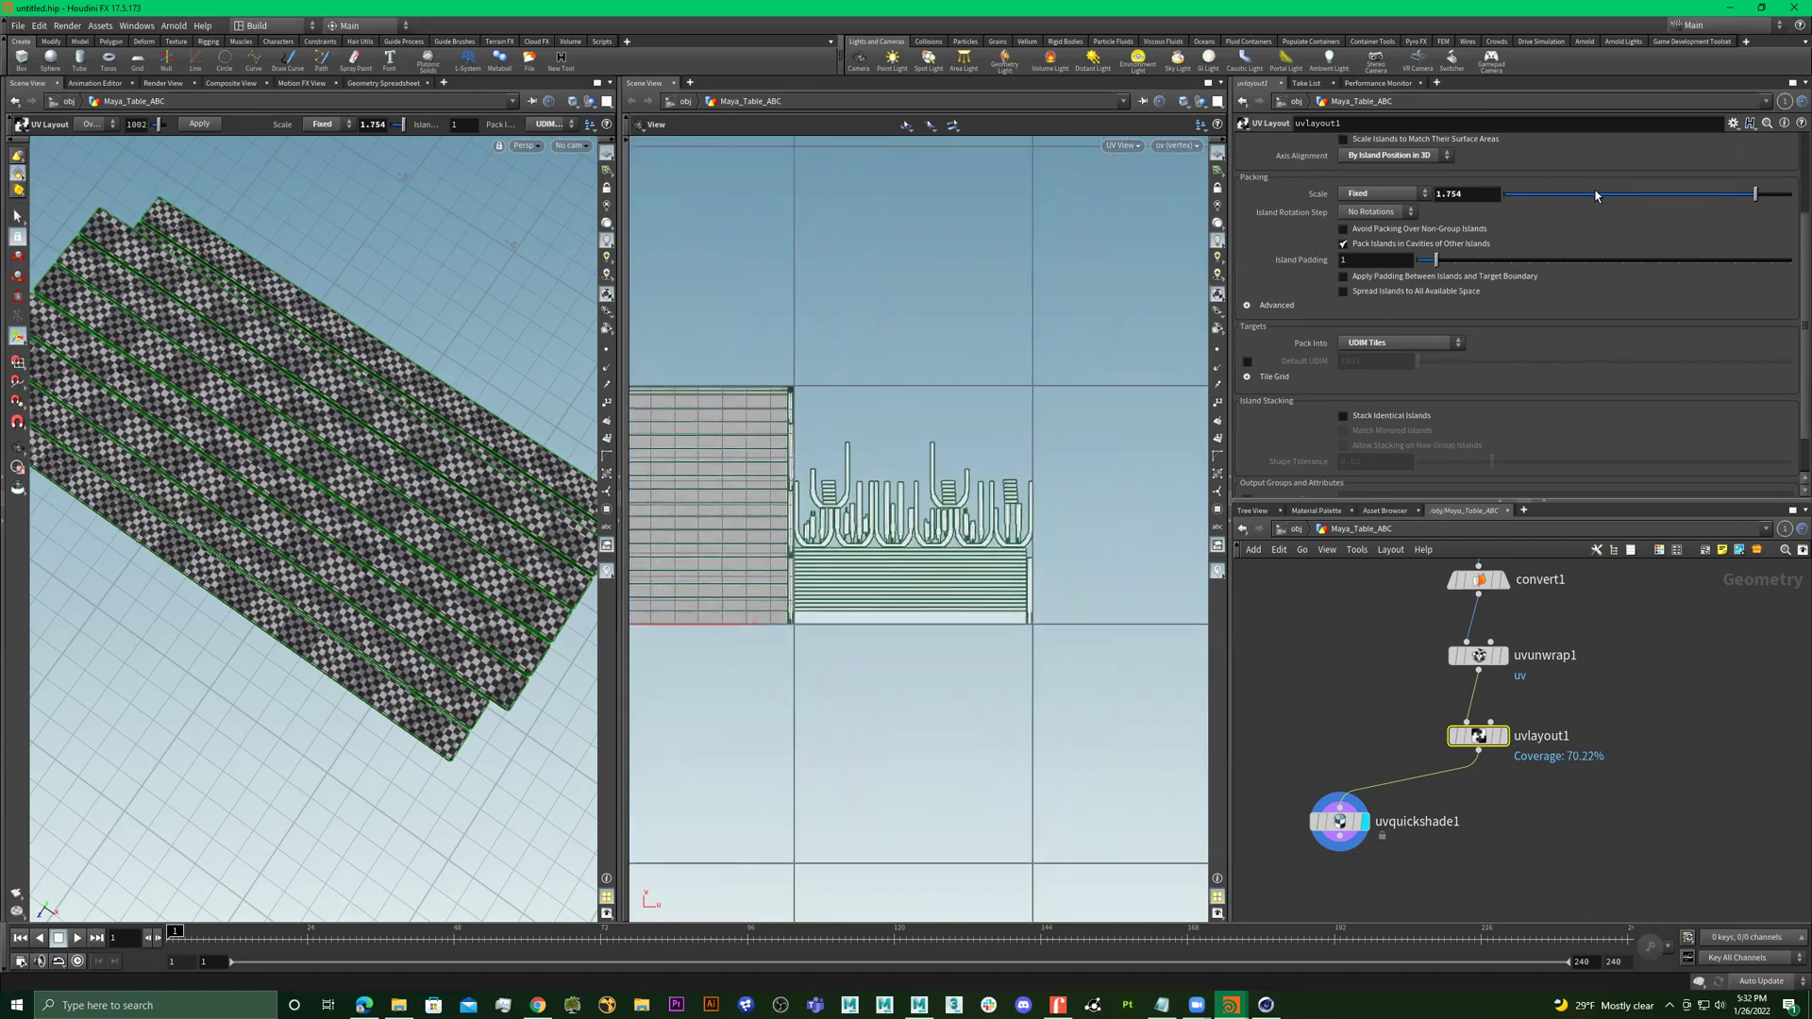
Try higher fixed packing scales on uvlayout1, up to 1.811, and check the island placement around the UDIM tiles
{"action": "middle_click_drag", "start_coordinate": [1487, 198], "coordinate": [1808, 280]}
{"action": "middle_click_drag", "start_coordinate": [1459, 193], "coordinate": [1487, 248]}
{"action": "scroll", "coordinate": [898, 394], "scroll_direction": "down", "scroll_amount": 3}
{"action": "scroll", "coordinate": [989, 335], "scroll_direction": "down", "scroll_amount": 6}
{"action": "middle_click_drag", "start_coordinate": [962, 359], "coordinate": [965, 467]}
{"action": "right_click_drag", "start_coordinate": [966, 467], "coordinate": [1346, 469]}
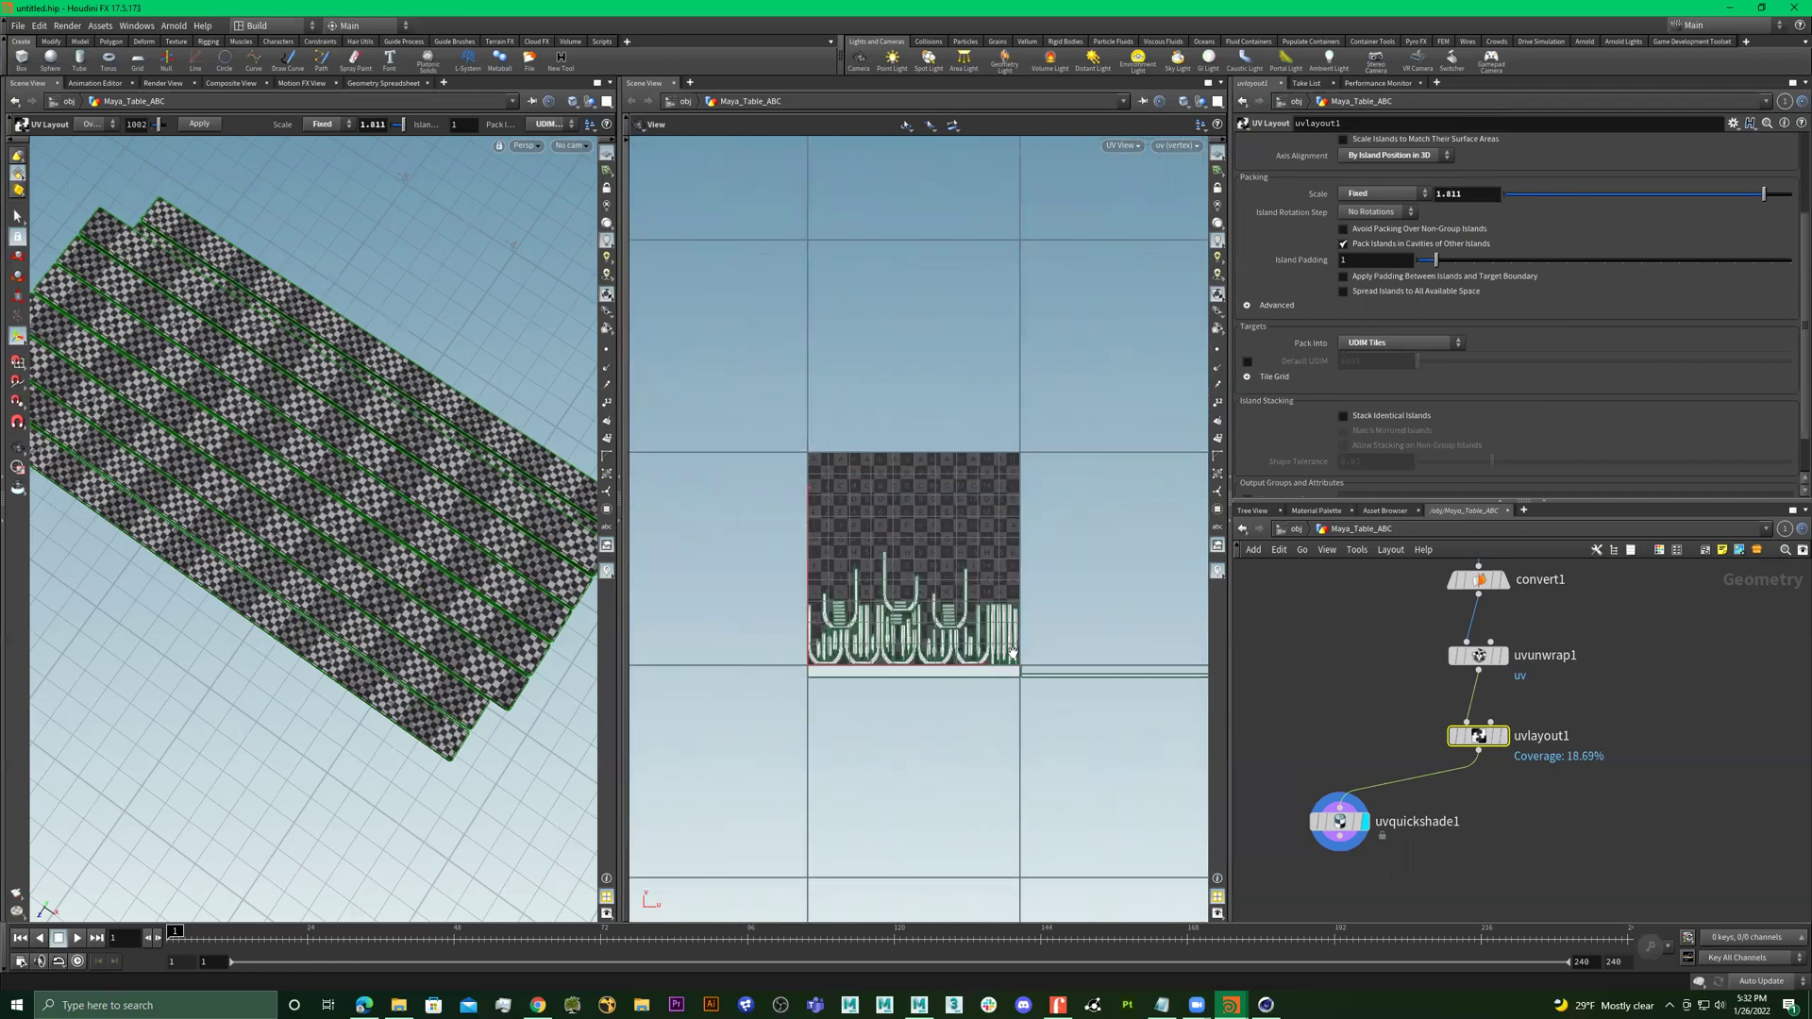
{"action": "middle_click_drag", "start_coordinate": [1139, 557], "coordinate": [1051, 486]}
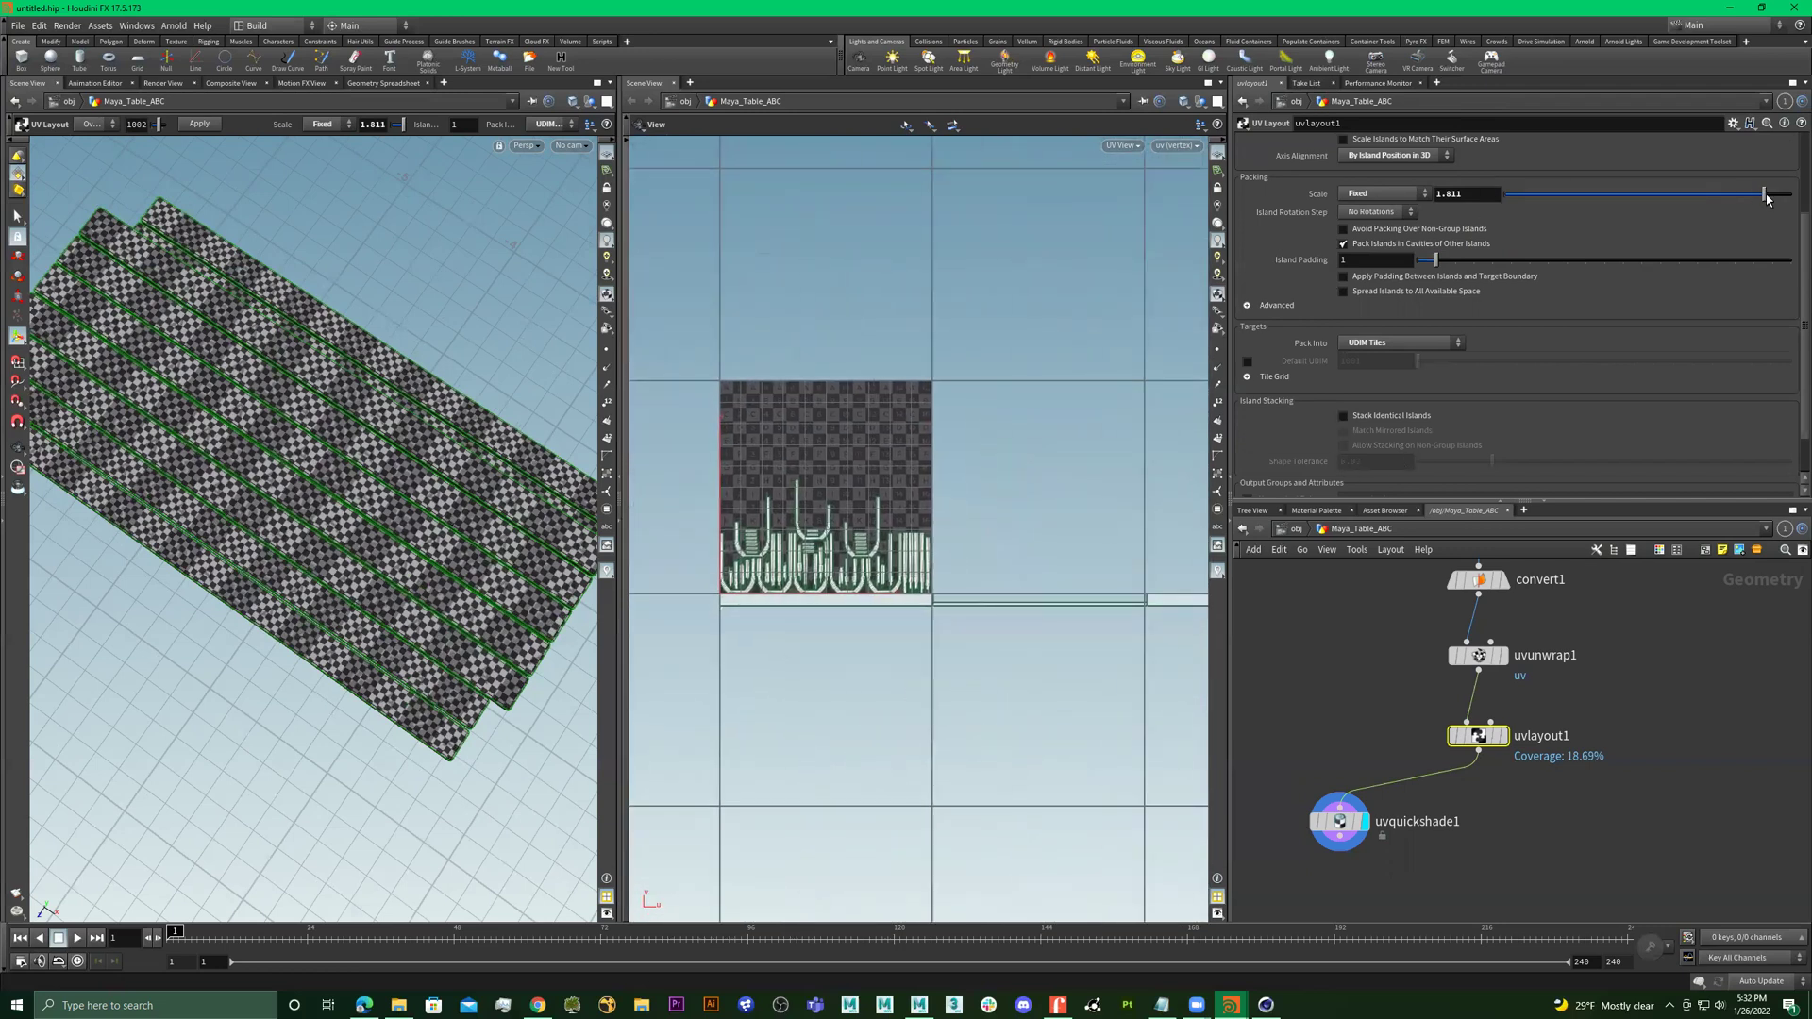
Set uvlayout1's fixed packing scale to 1.802 and check the islands across the UDIM tiles
{"action": "left_click_drag", "start_coordinate": [1767, 198], "coordinate": [1761, 197]}
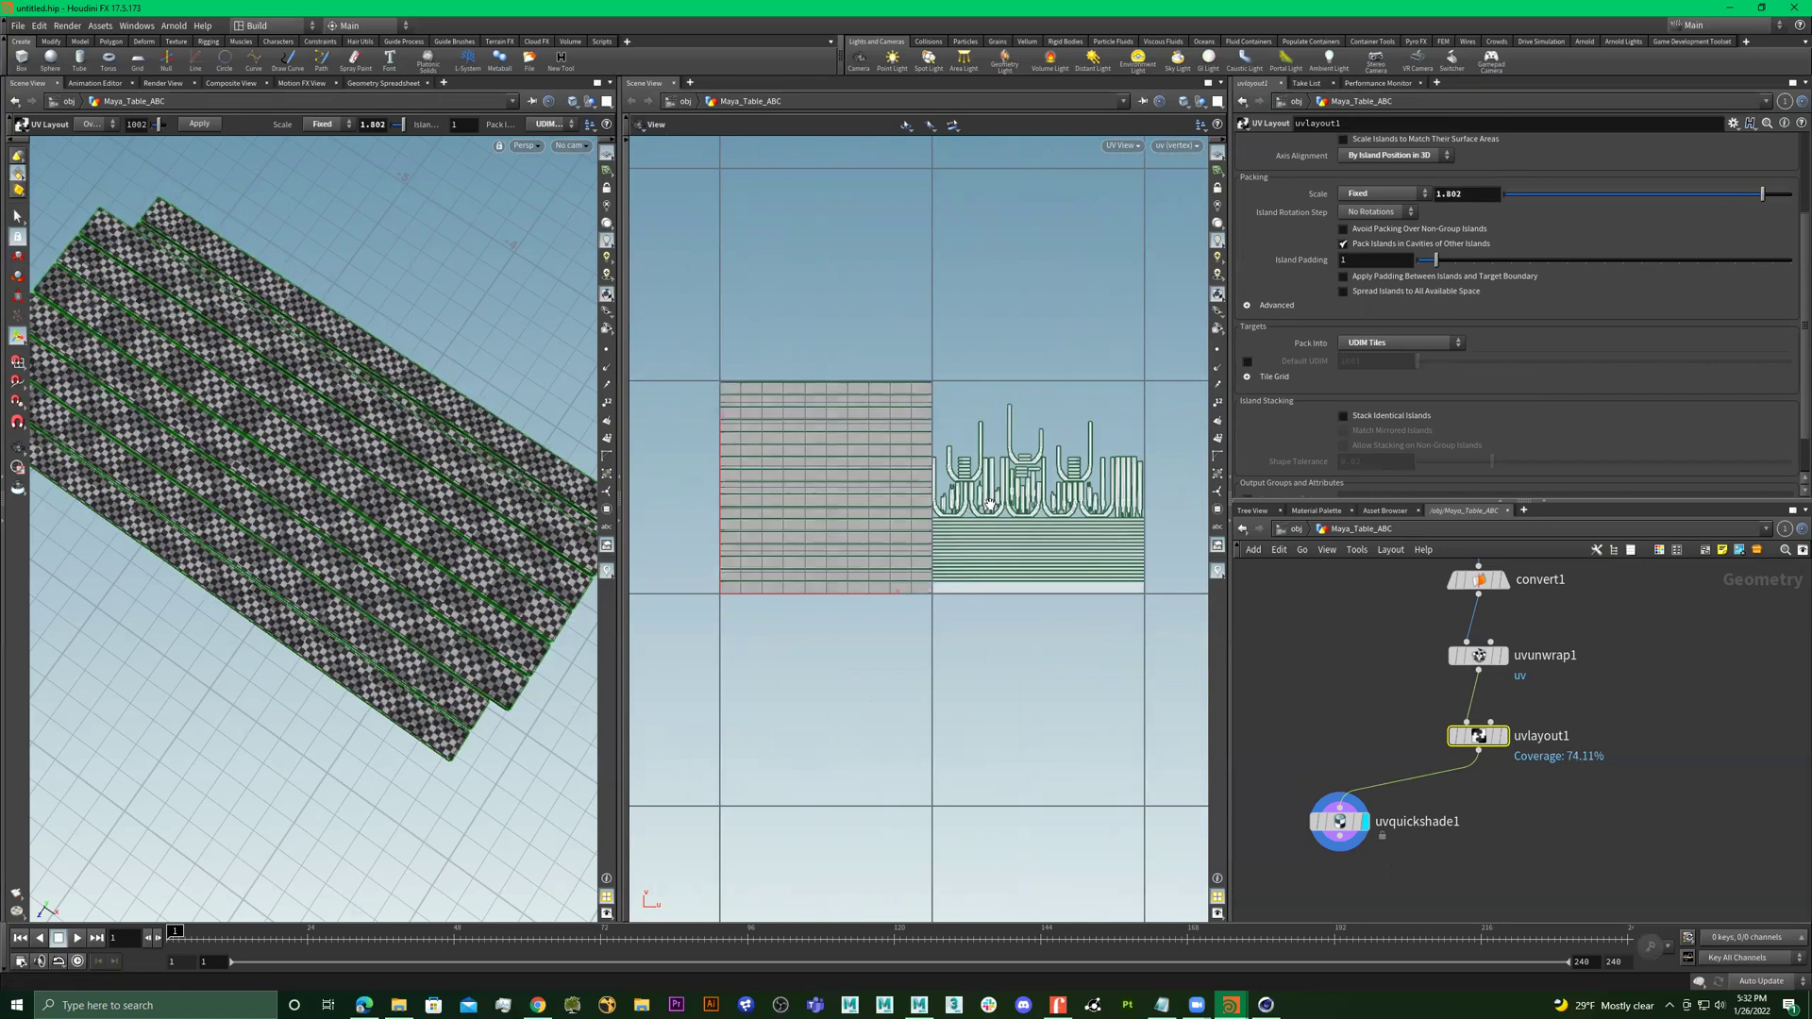
{"action": "scroll", "coordinate": [989, 503], "scroll_direction": "down", "scroll_amount": 5}
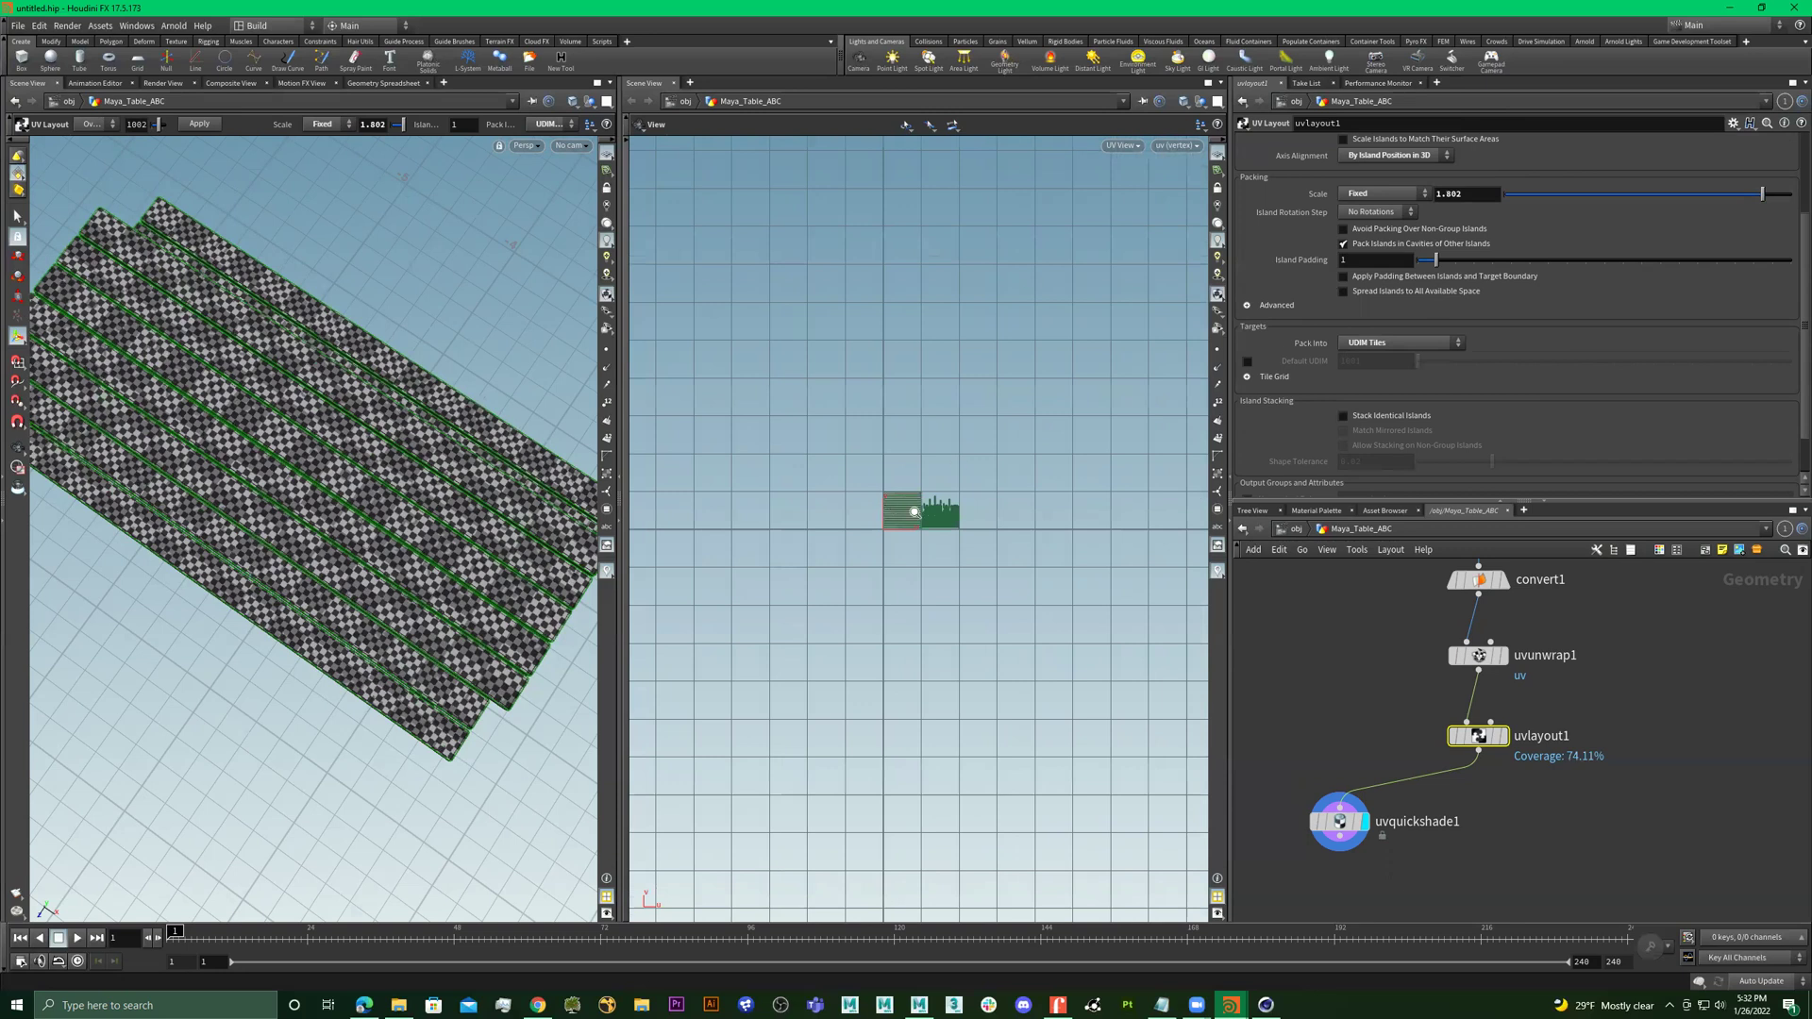
{"action": "scroll", "coordinate": [913, 512], "scroll_direction": "up", "scroll_amount": 4}
{"action": "scroll", "coordinate": [1035, 608], "scroll_direction": "up", "scroll_amount": 5}
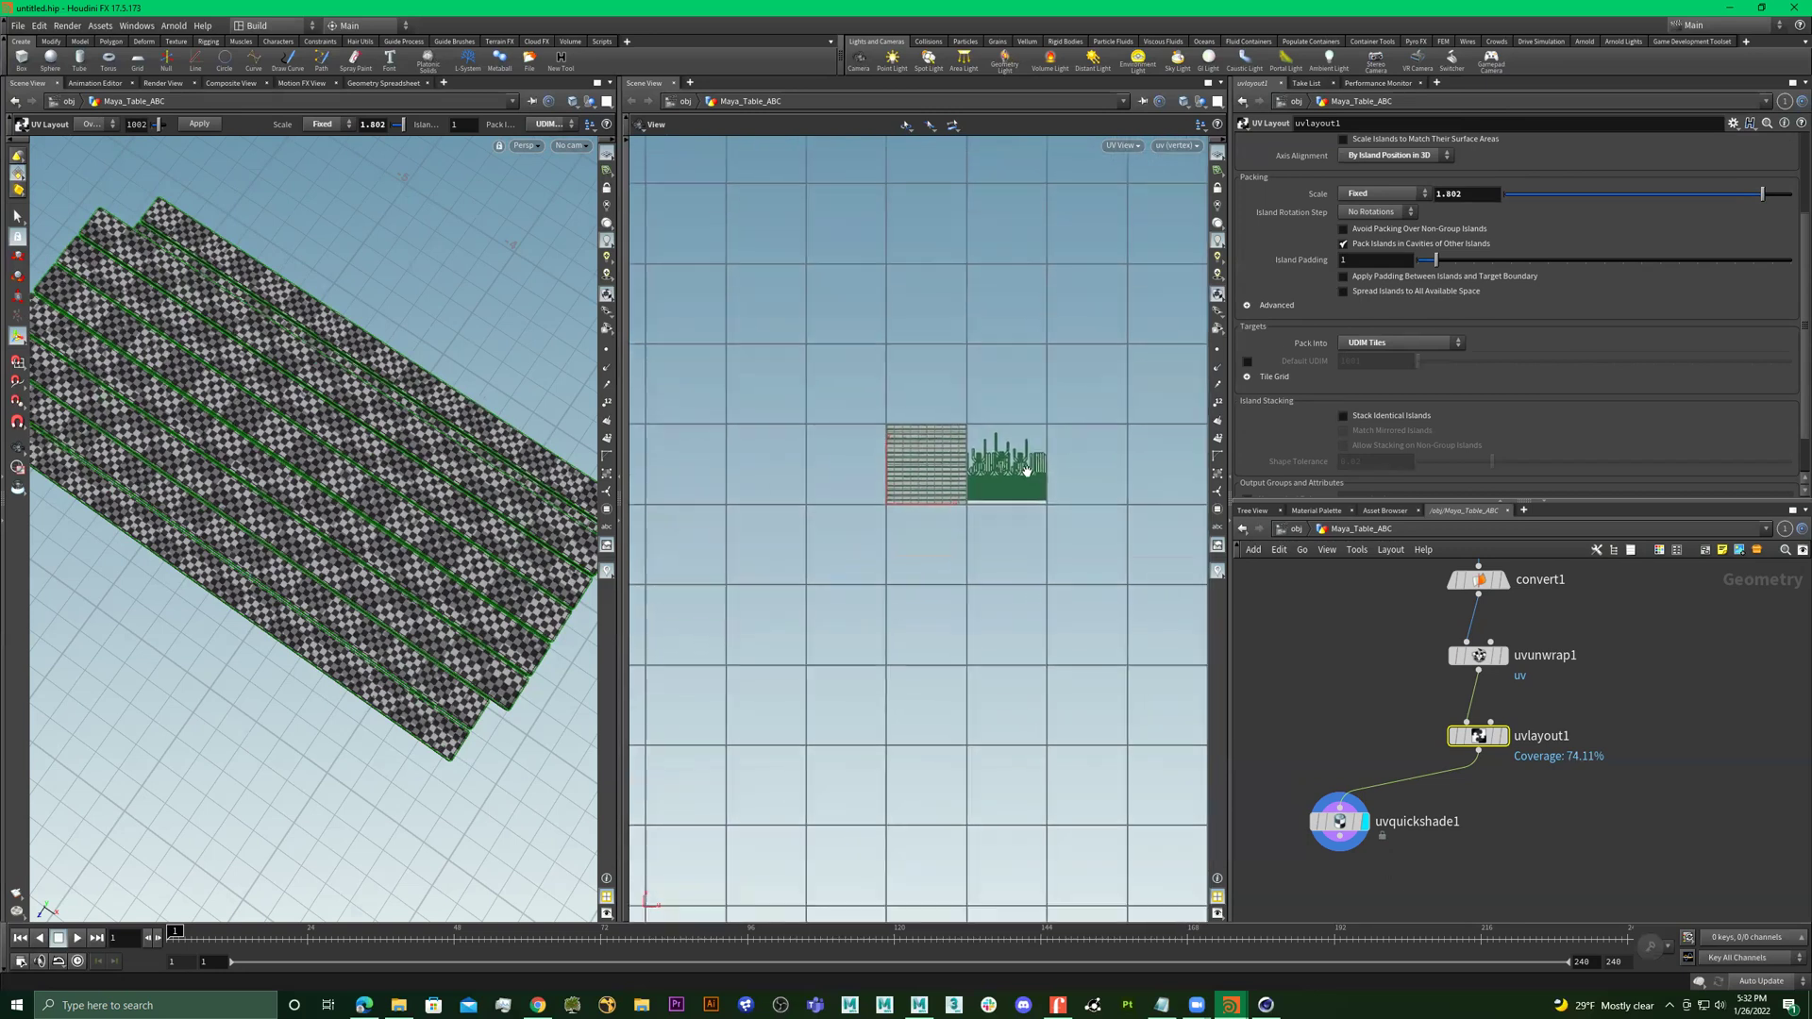
{"action": "middle_click_drag", "start_coordinate": [1104, 458], "coordinate": [1060, 438]}
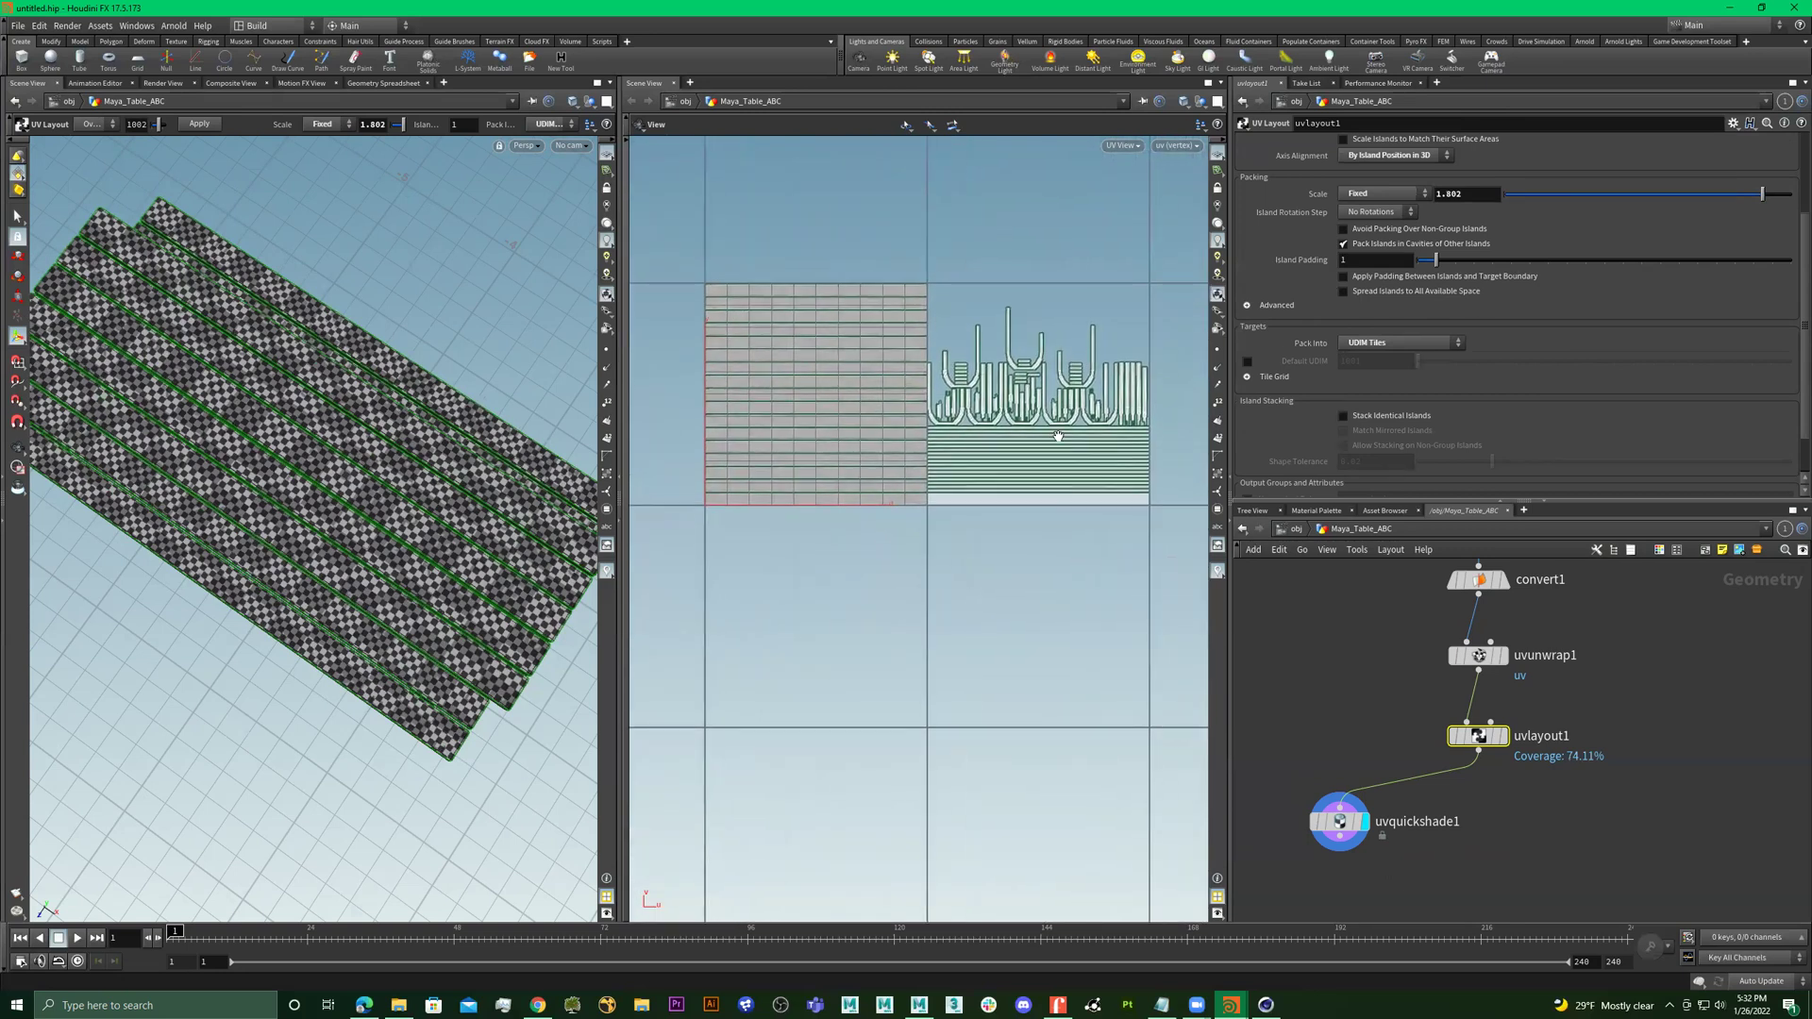
Select uvquickshade1 and inspect the grid texture on the picnic table in the 3D view
{"action": "left_click_drag", "start_coordinate": [311, 529], "coordinate": [424, 462], "text": "alt"}
{"action": "right_click_drag", "start_coordinate": [424, 463], "coordinate": [497, 451], "text": "alt"}
{"action": "left_click_drag", "start_coordinate": [496, 450], "coordinate": [406, 424]}
{"action": "left_click", "coordinate": [1381, 789]}
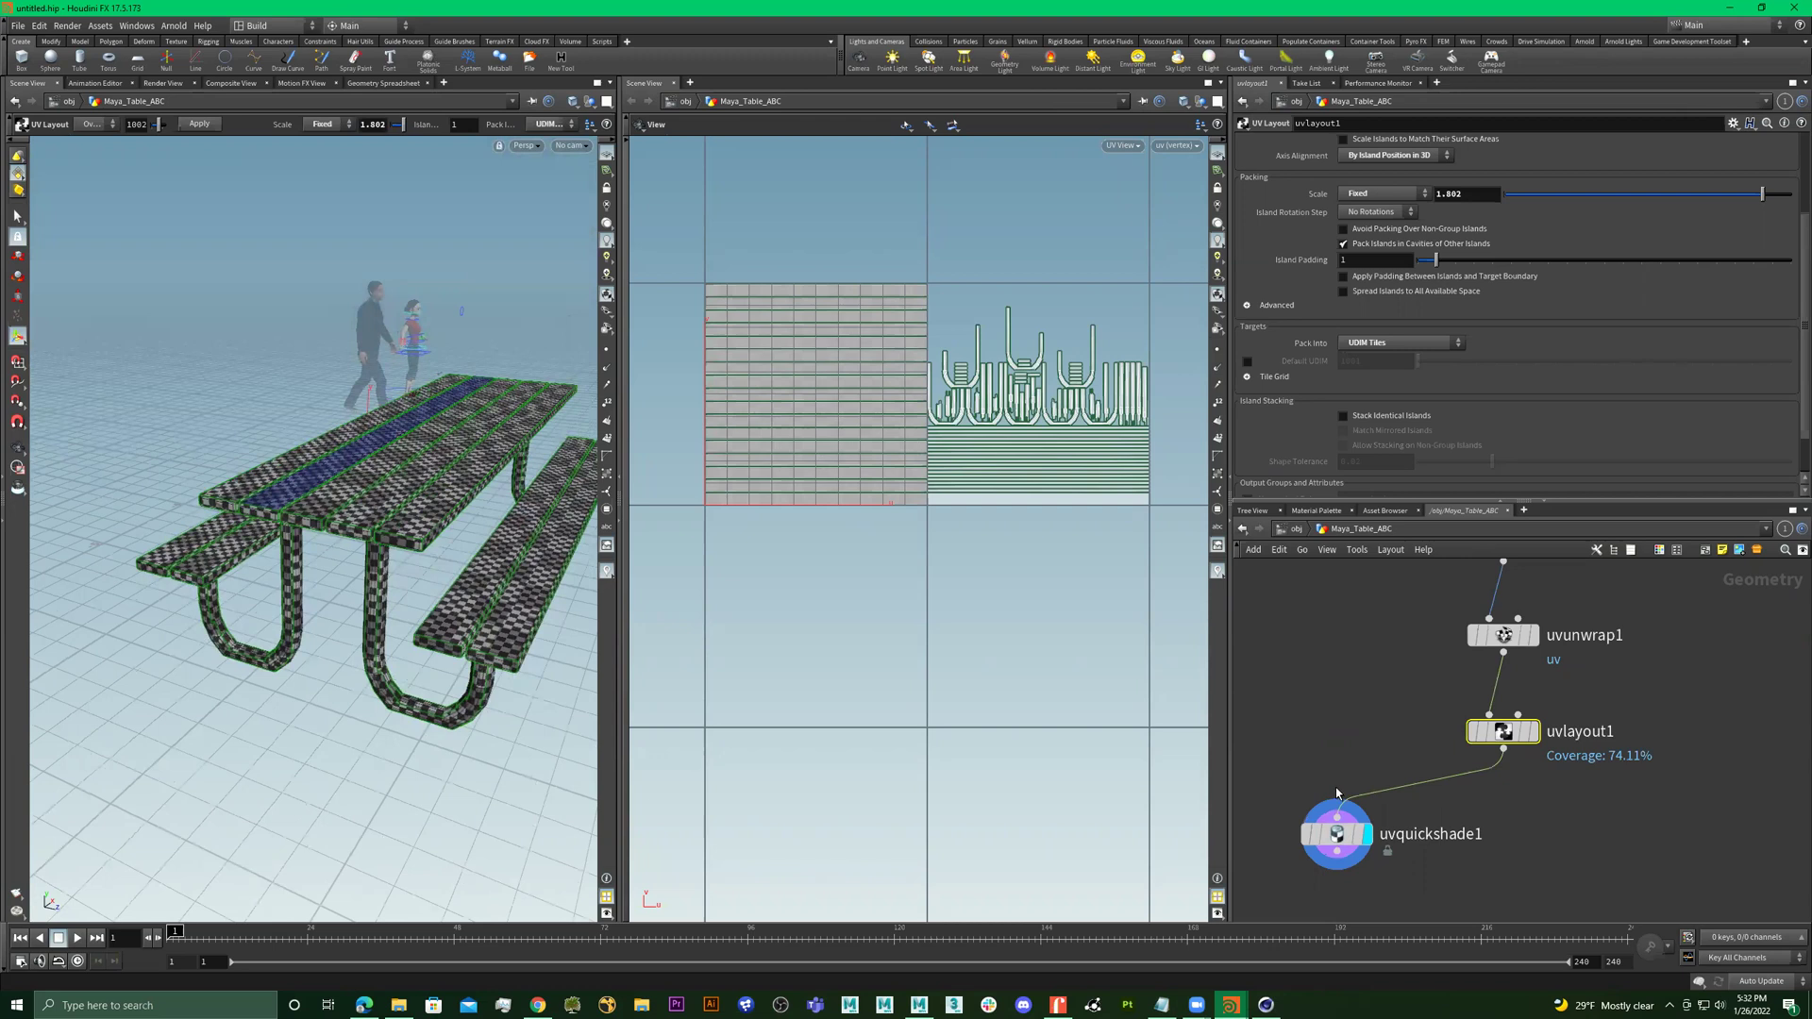
{"action": "left_click_drag", "start_coordinate": [331, 468], "coordinate": [311, 376], "text": "alt"}
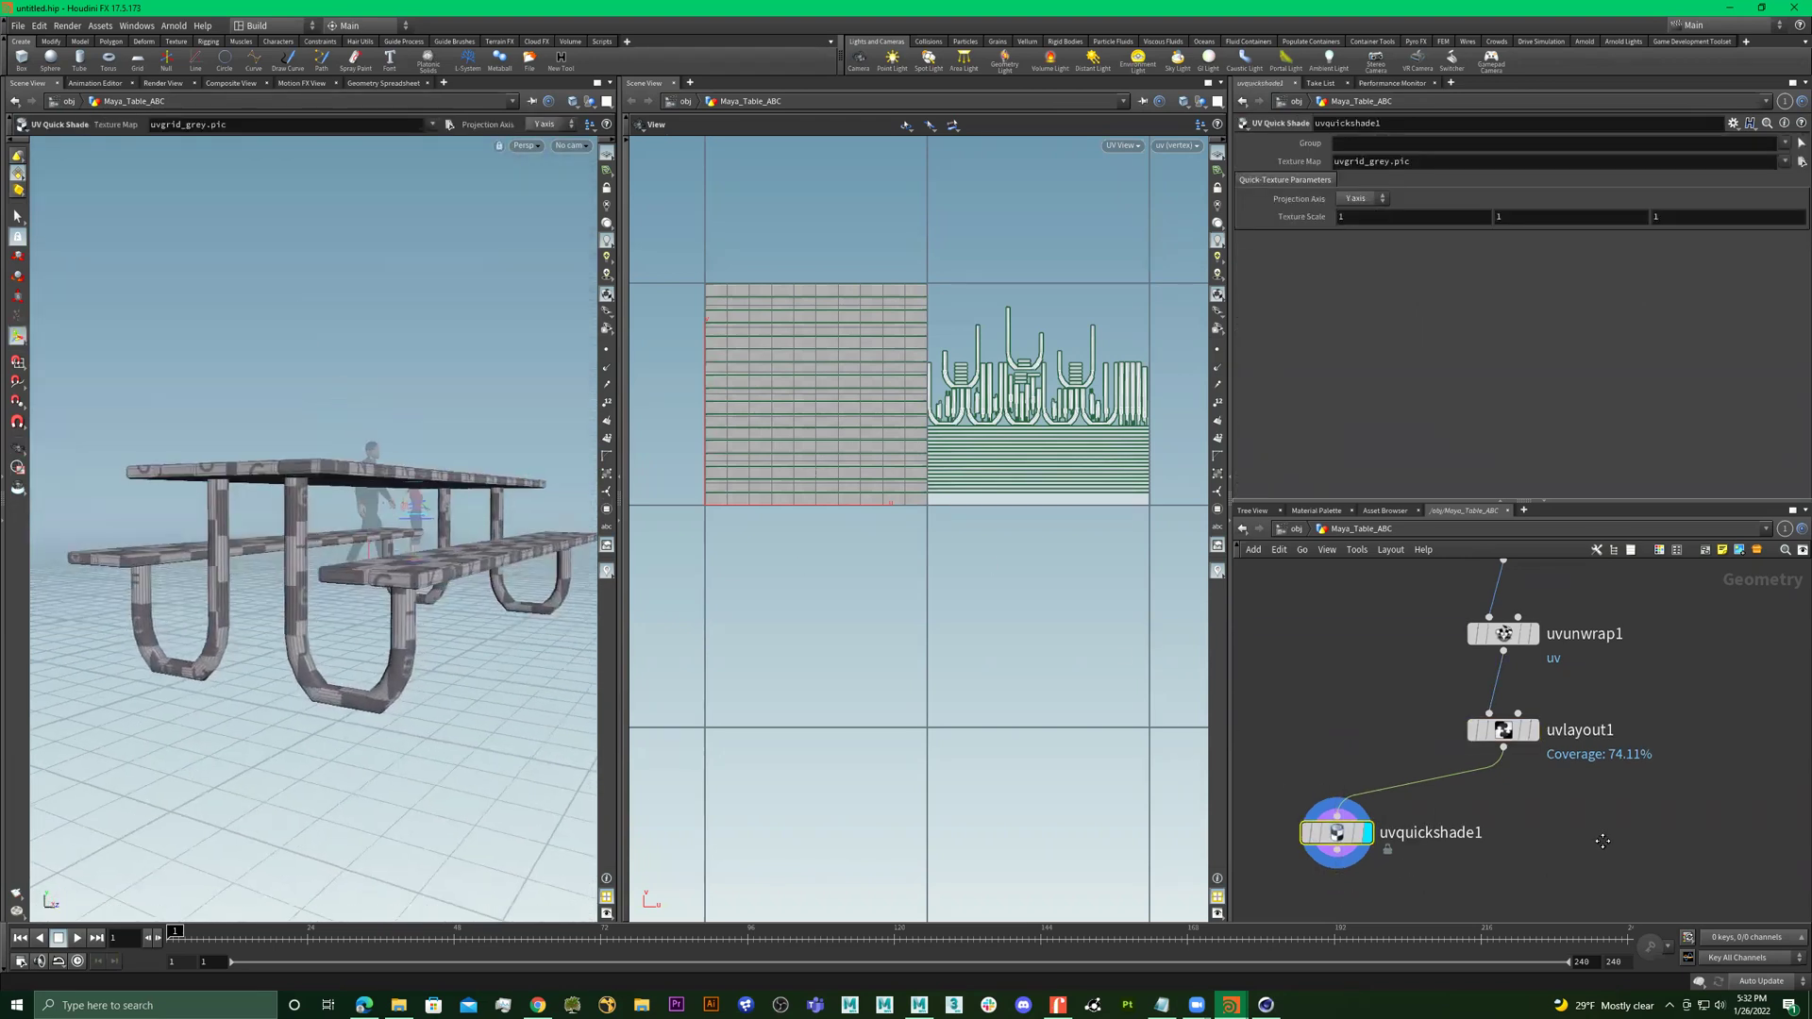
Add a Null node below uvlayout1 and wire uvlayout1's output into it
{"action": "middle_click_drag", "start_coordinate": [1515, 901], "coordinate": [1461, 804]}
{"action": "key", "text": "Tab"}
{"action": "type", "text": "n"}
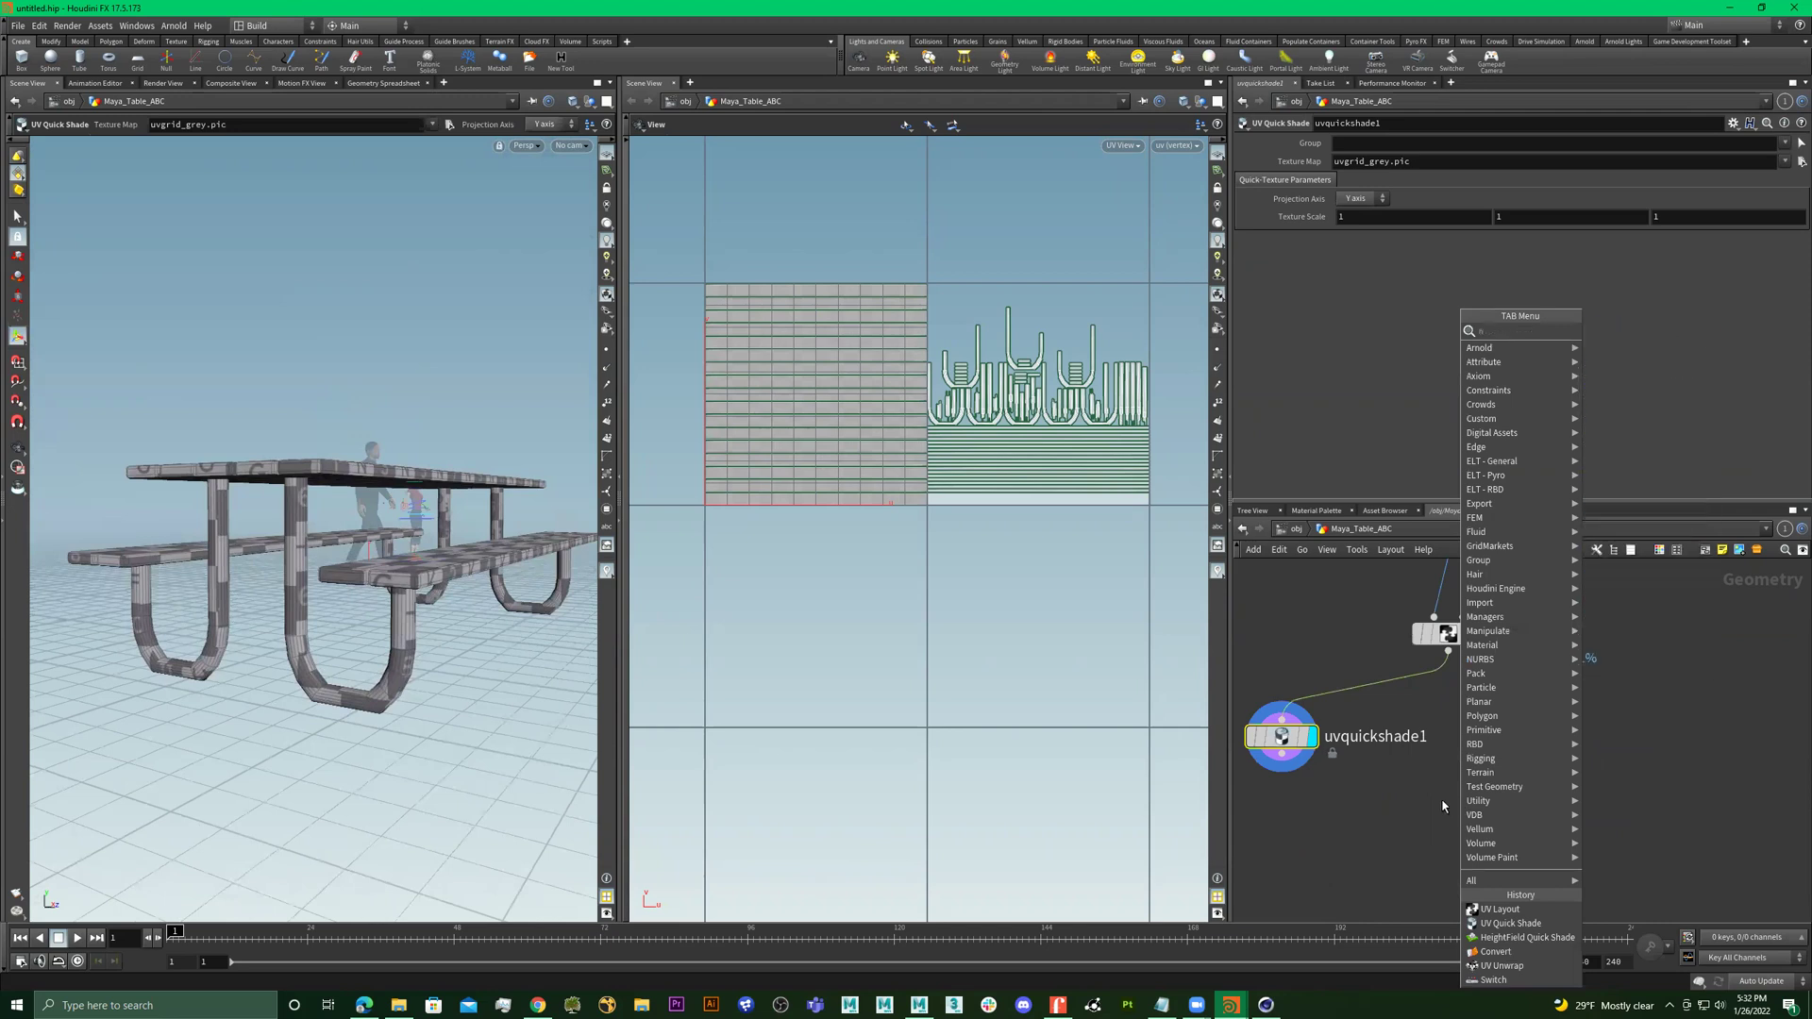
{"action": "type", "text": "ull"}
{"action": "key", "text": "Return"}
{"action": "left_click", "coordinate": [1440, 800]}
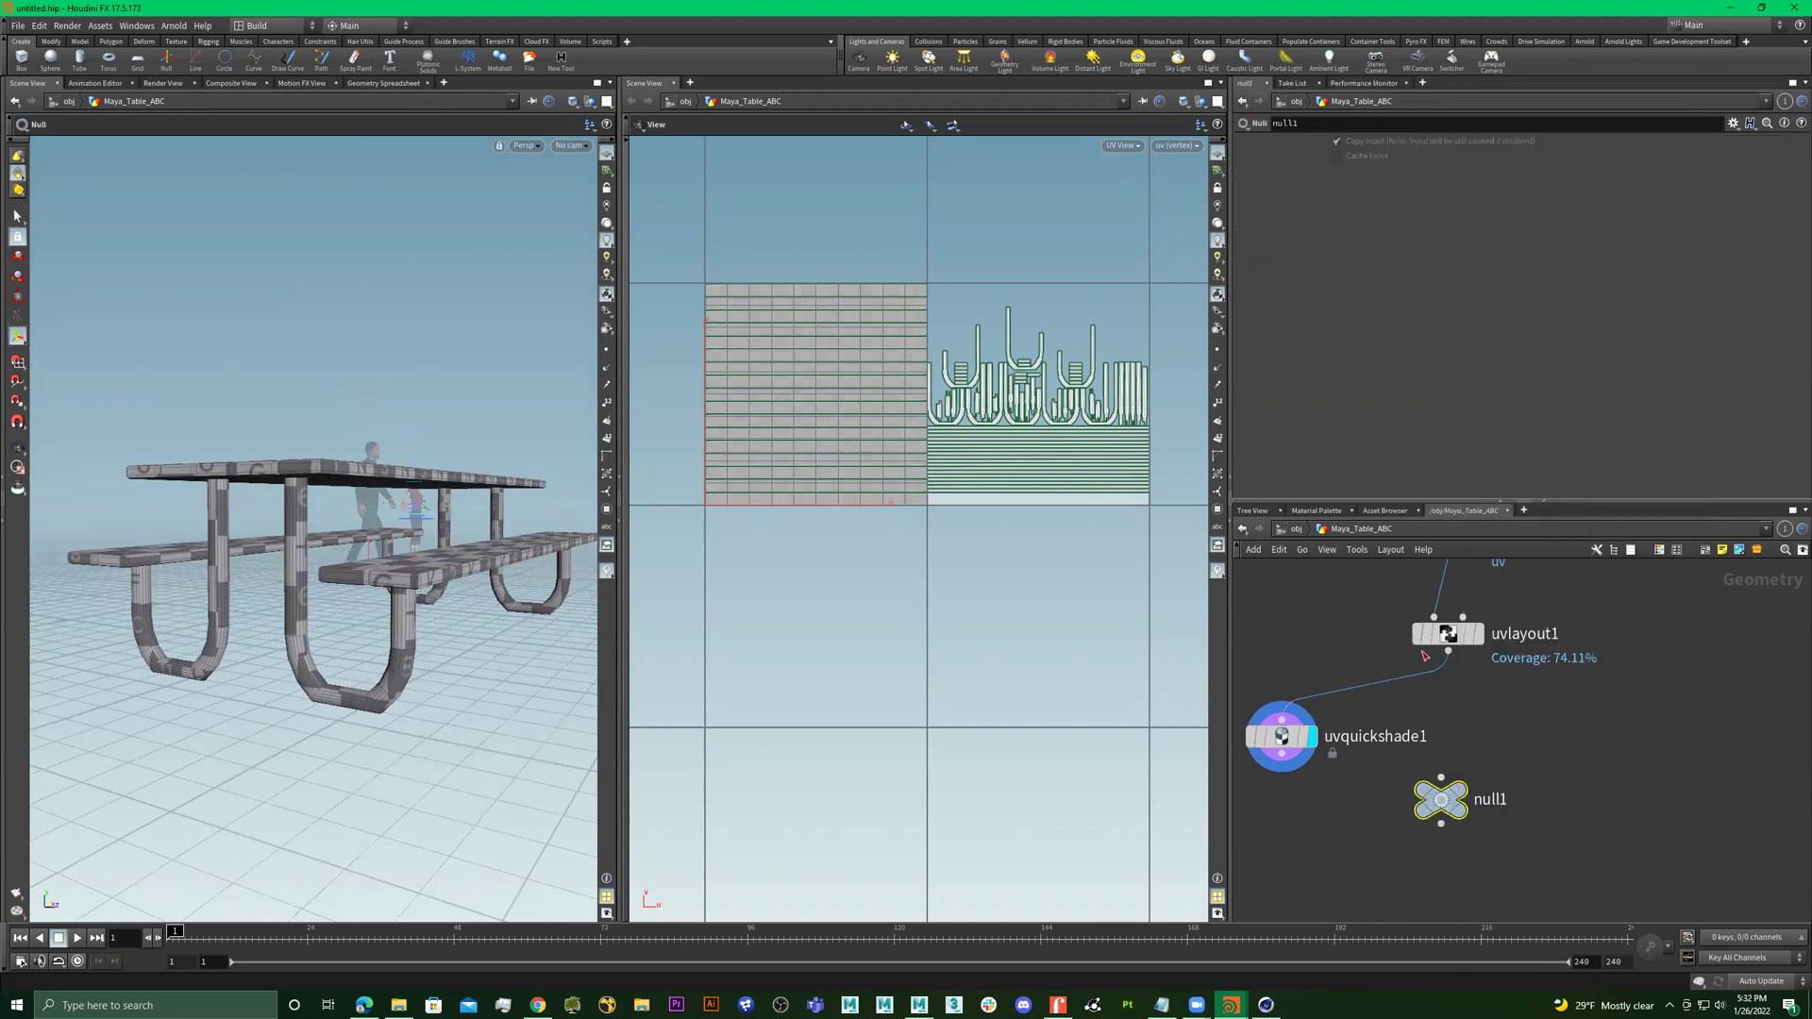
{"action": "left_click_drag", "start_coordinate": [1447, 651], "coordinate": [1441, 778]}
Rename the Null node as OUT_UV_Table
{"action": "double_click", "coordinate": [1488, 799]}
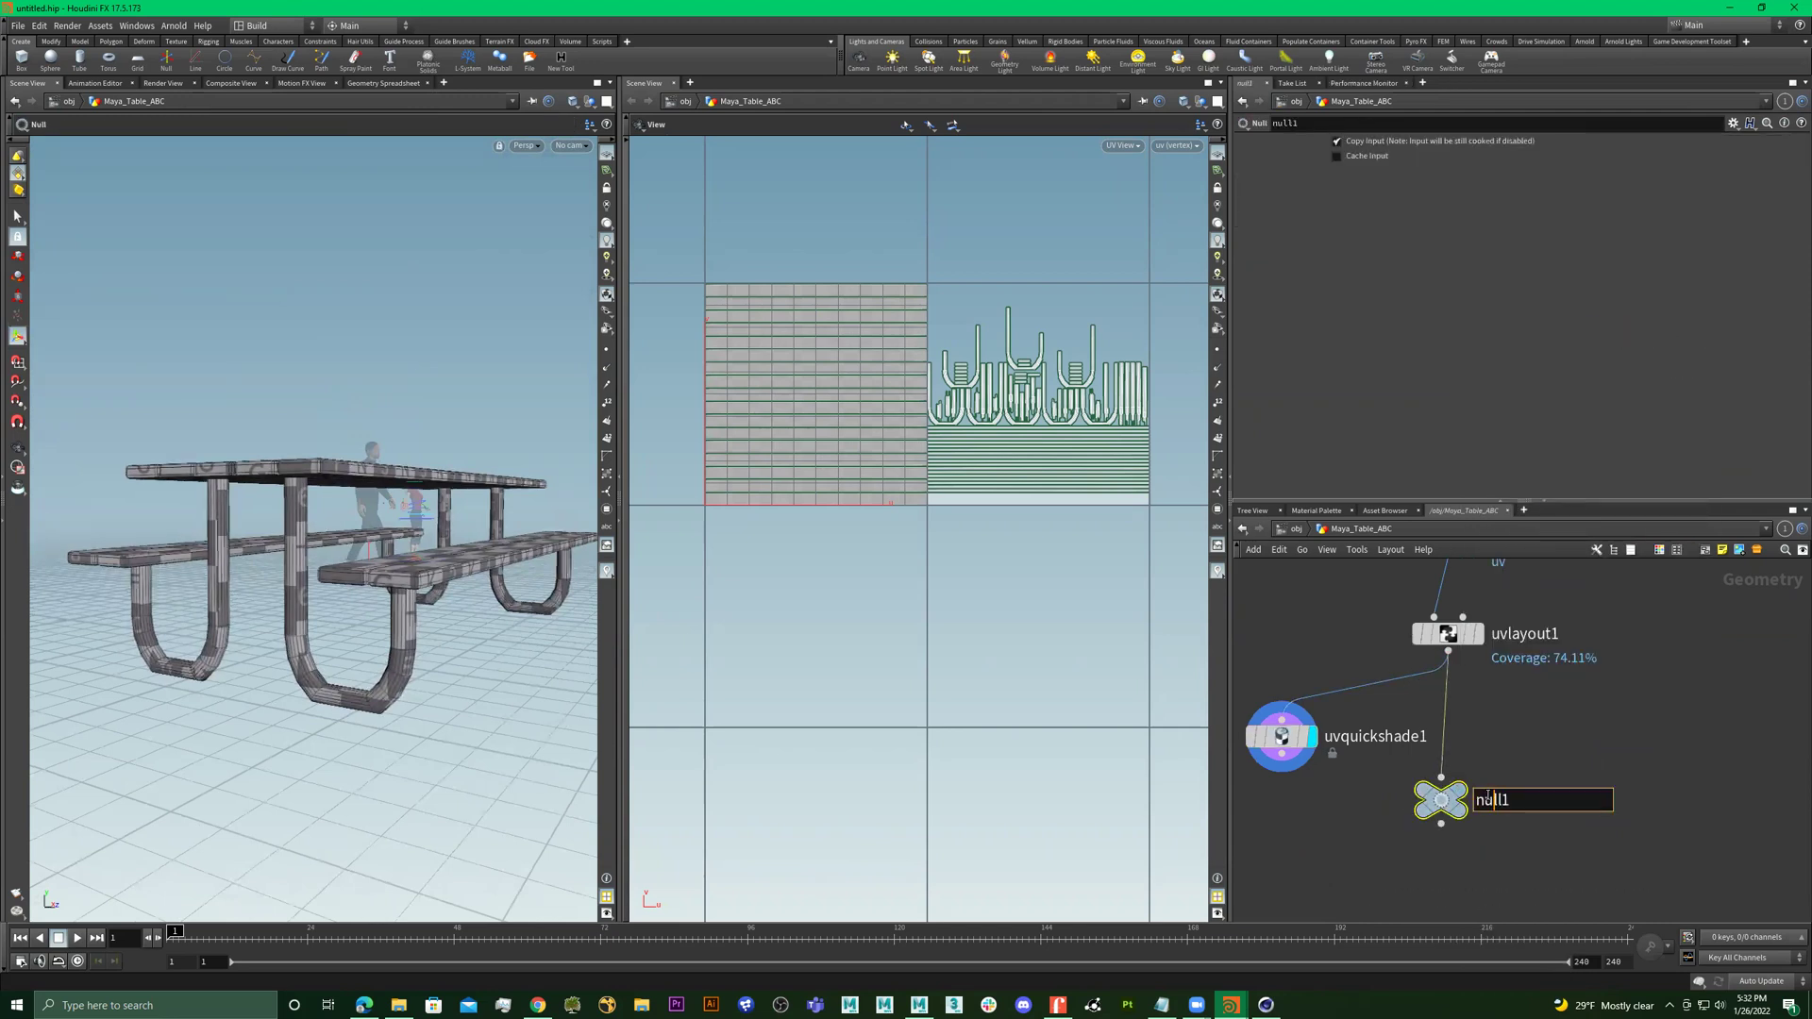
{"action": "double_click", "coordinate": [1520, 803]}
{"action": "mouse_move", "coordinate": [1423, 806]}
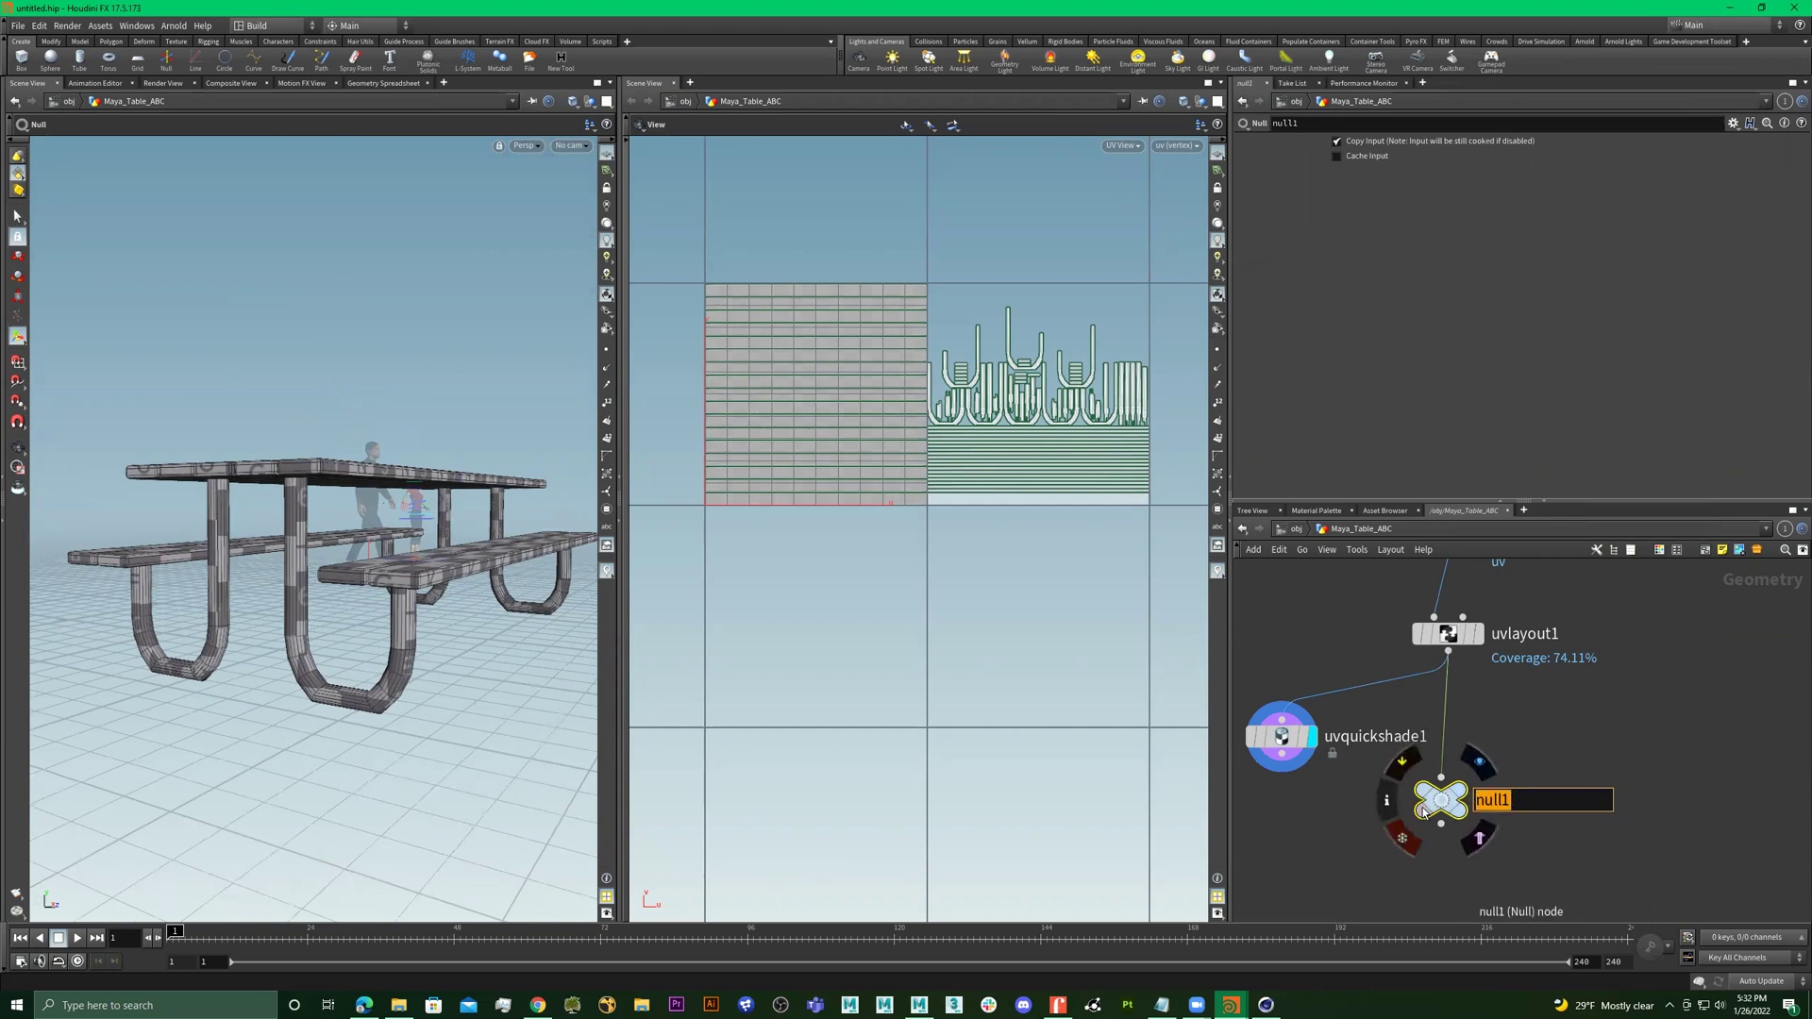
{"action": "type", "text": "OUT_Table_UV"}
{"action": "type", "text": "UV_"}
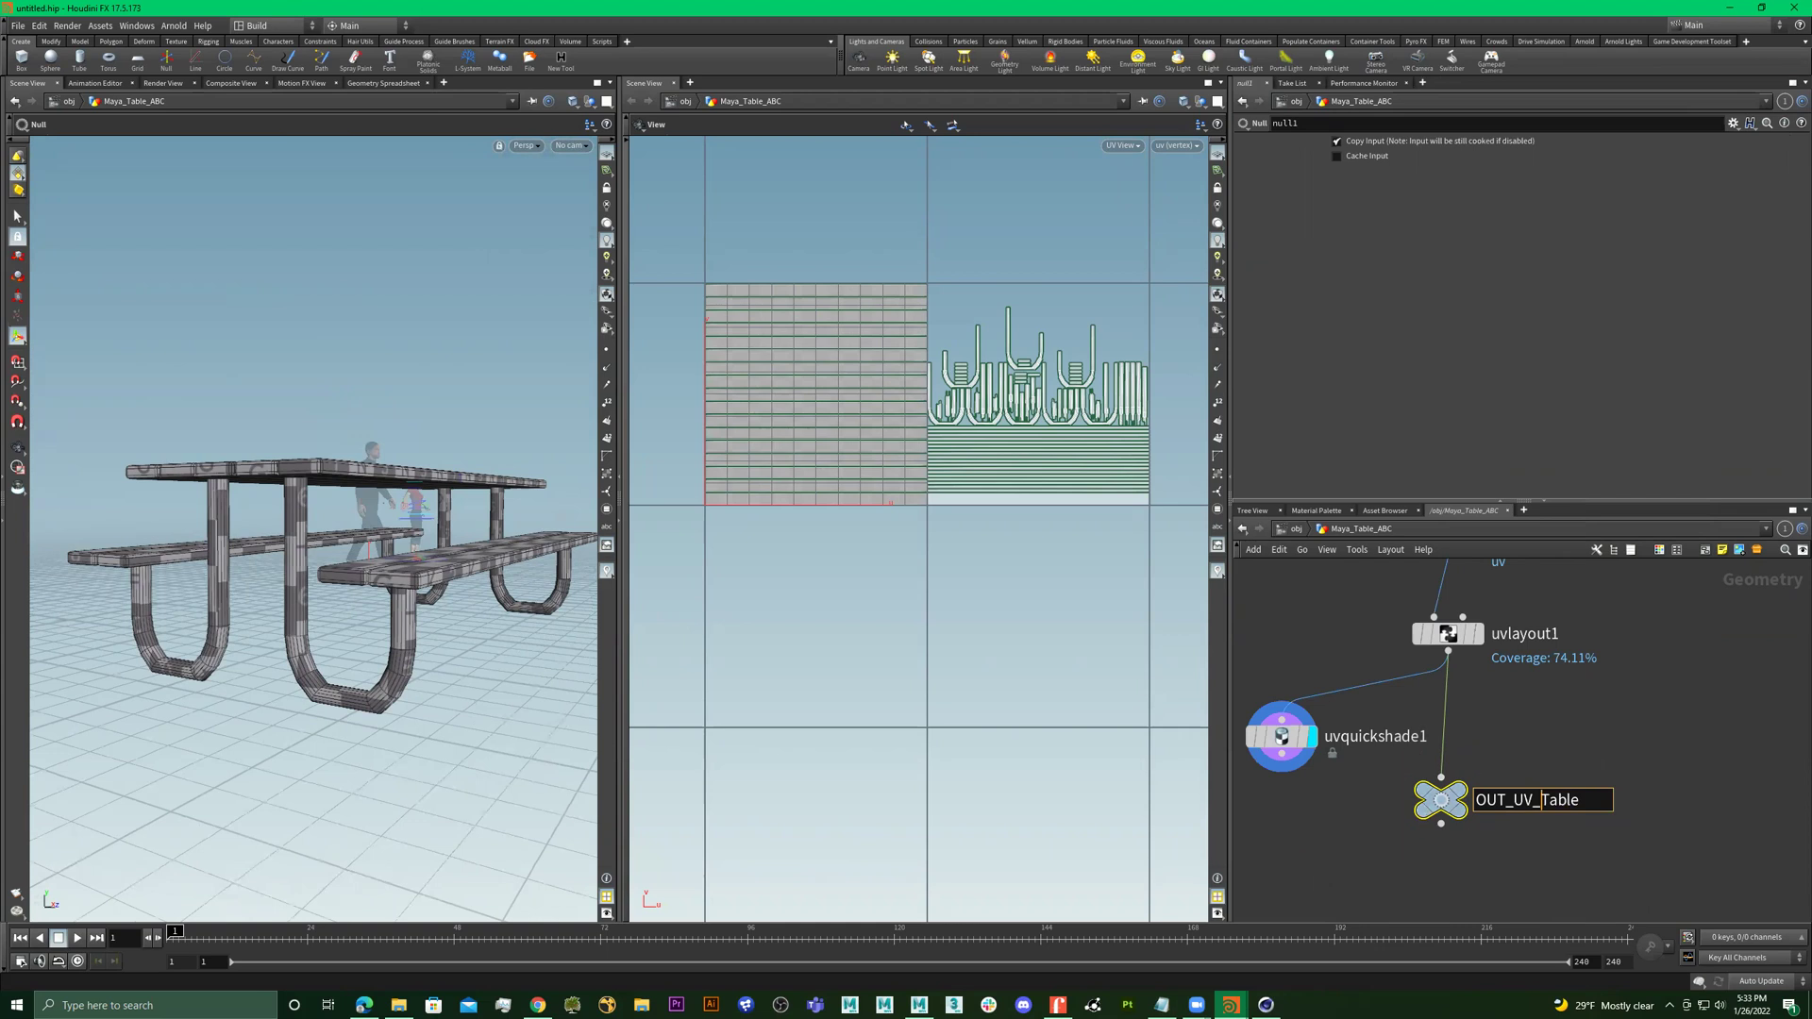
{"action": "key", "text": "Return"}
{"action": "scroll", "coordinate": [1463, 856], "scroll_direction": "down", "scroll_amount": 3}
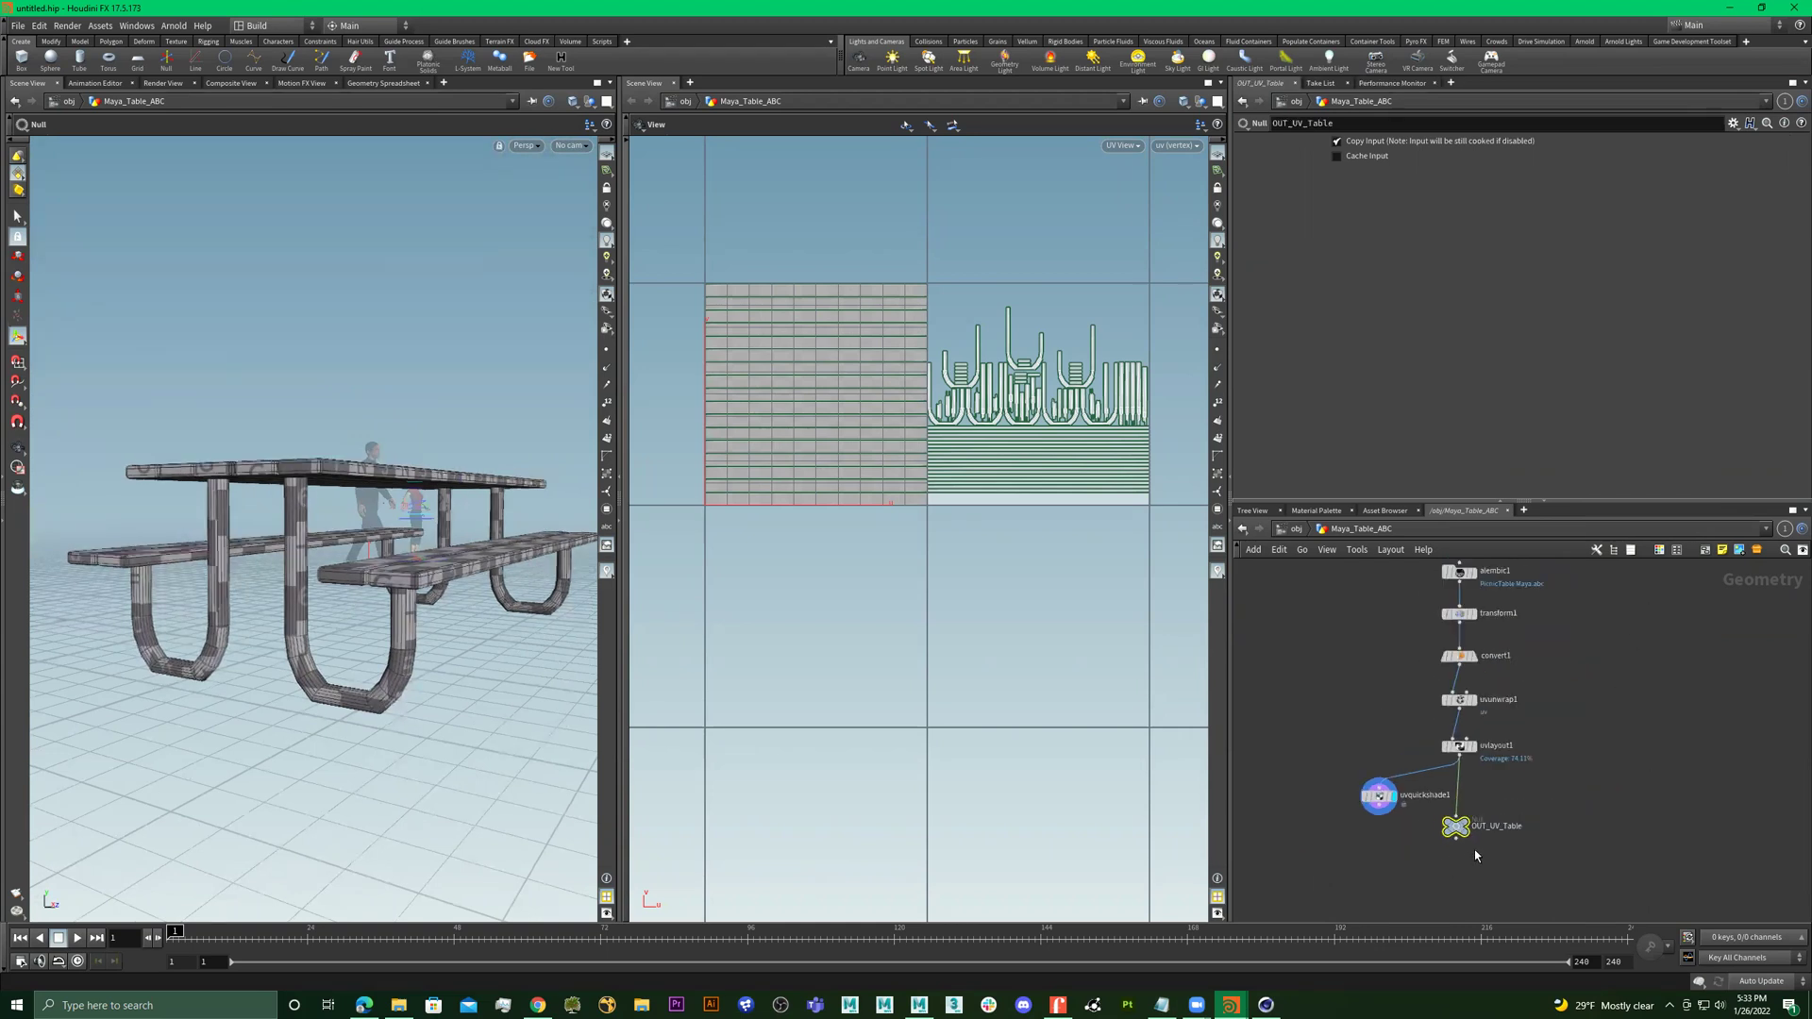
Widen the 3D and UV views against the network area and inspect the whole textured picnic table
{"action": "left_click_drag", "start_coordinate": [387, 590], "coordinate": [824, 666]}
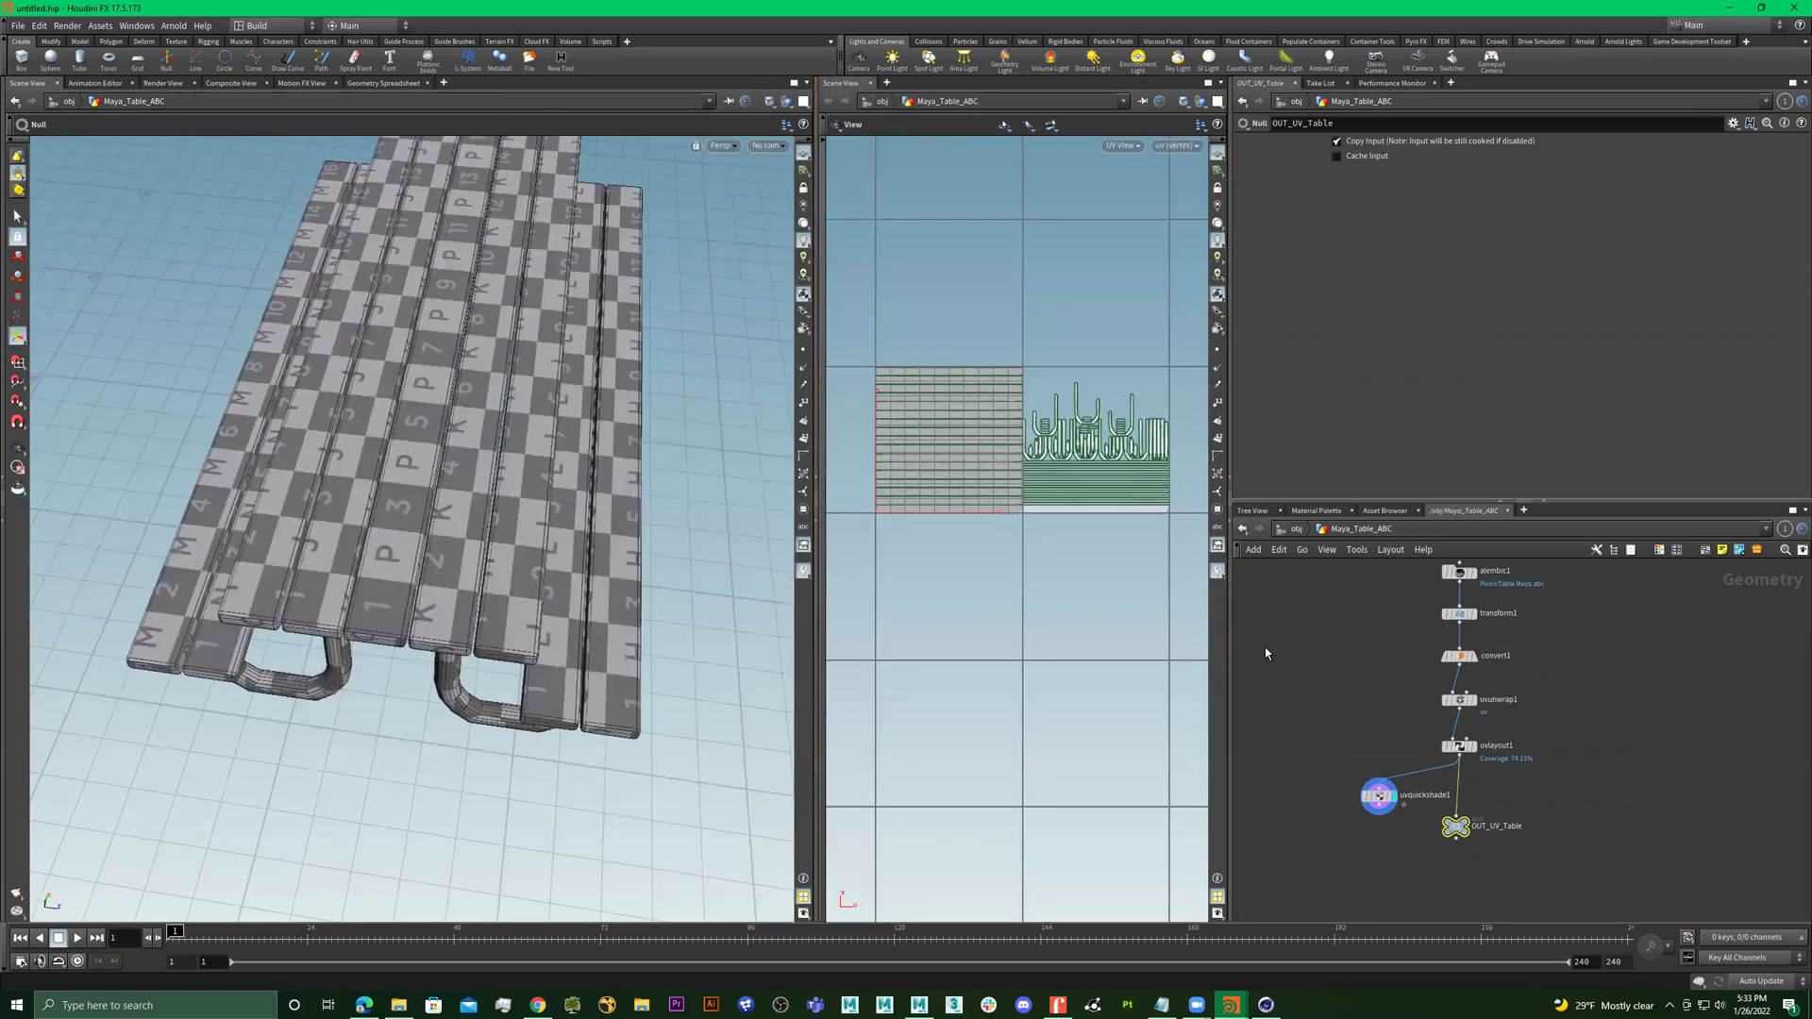
{"action": "left_click_drag", "start_coordinate": [1229, 647], "coordinate": [1276, 646]}
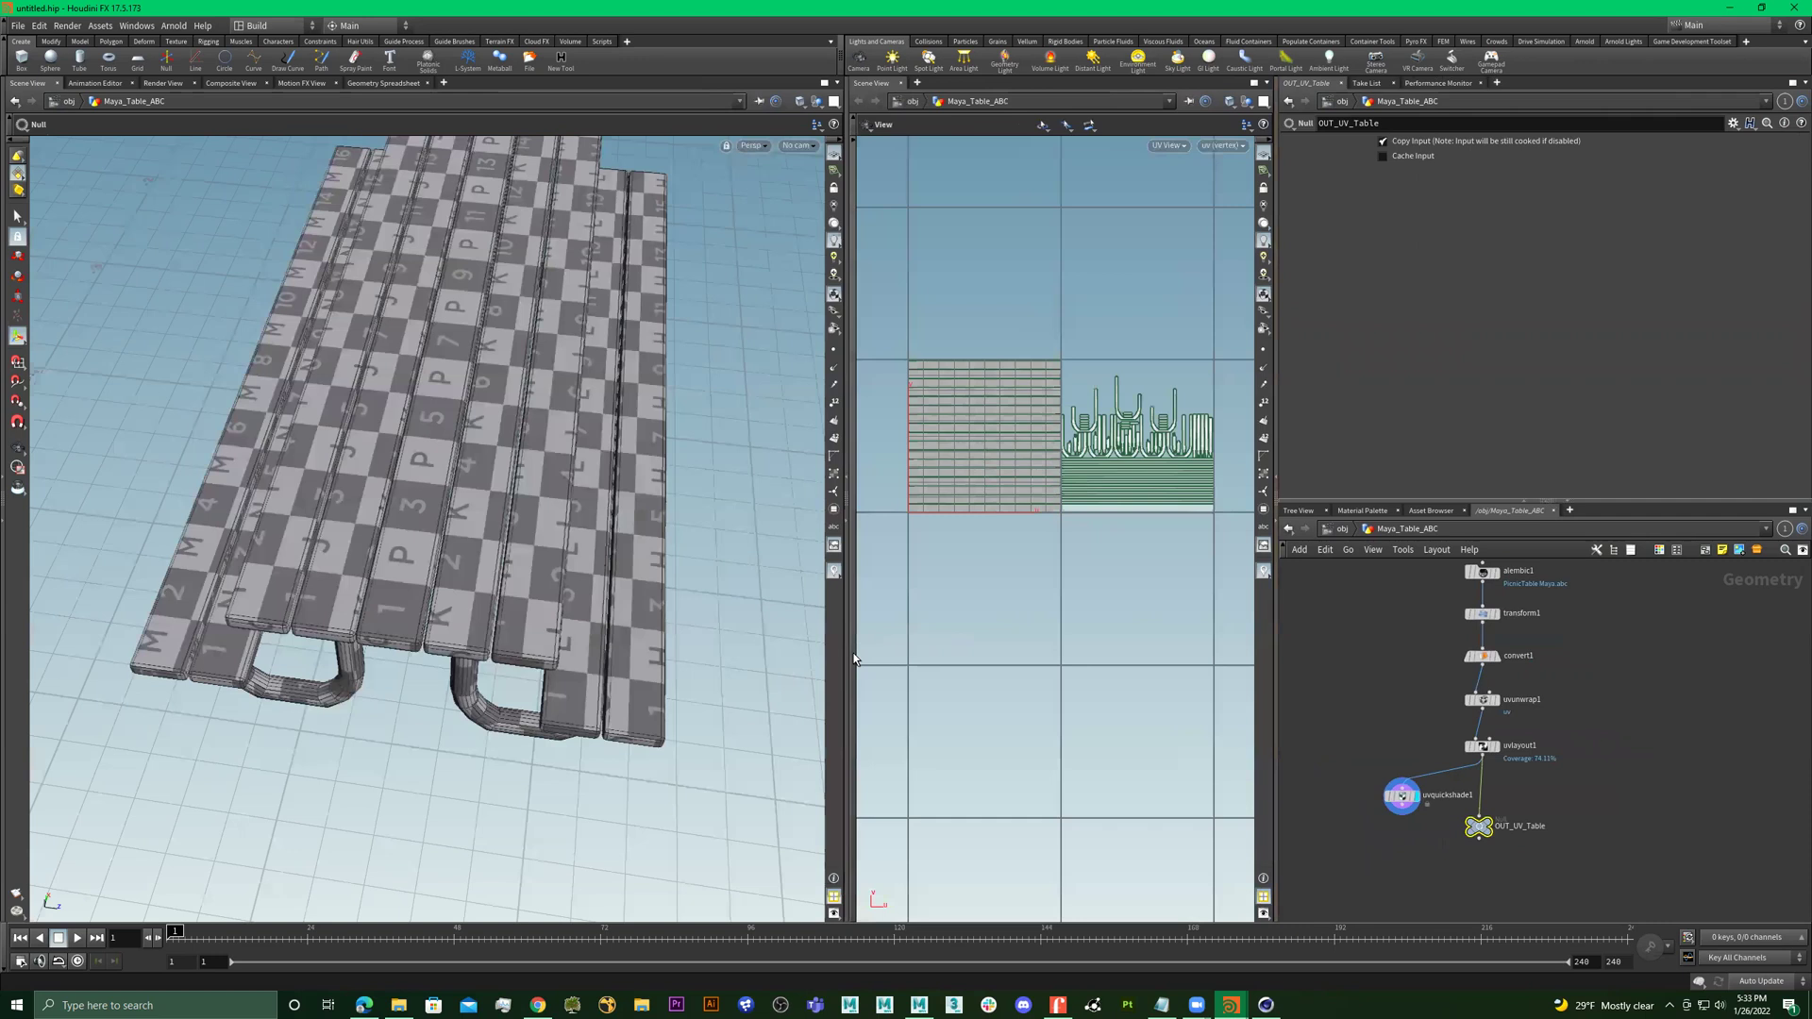
{"action": "left_click_drag", "start_coordinate": [847, 651], "coordinate": [752, 635]}
{"action": "left_click_drag", "start_coordinate": [630, 627], "coordinate": [594, 525], "text": "alt"}
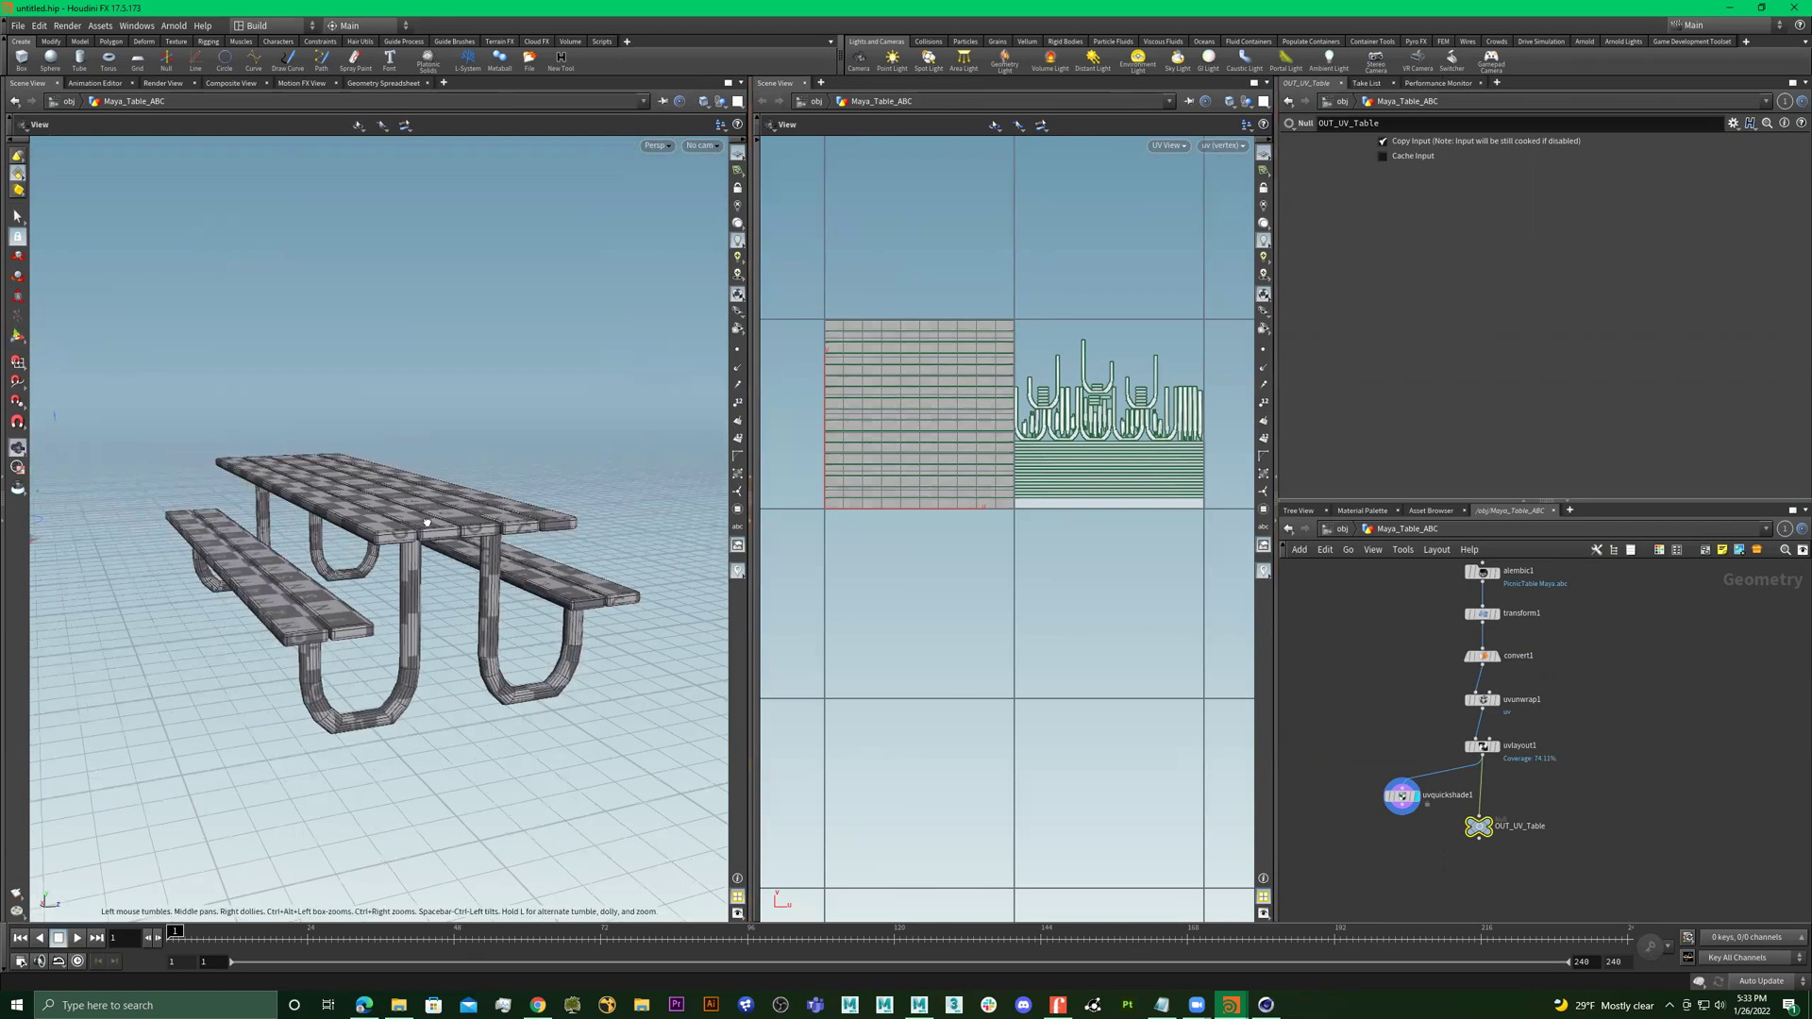
{"action": "left_click_drag", "start_coordinate": [461, 593], "coordinate": [477, 675], "text": "alt"}
{"action": "key", "text": "Return"}
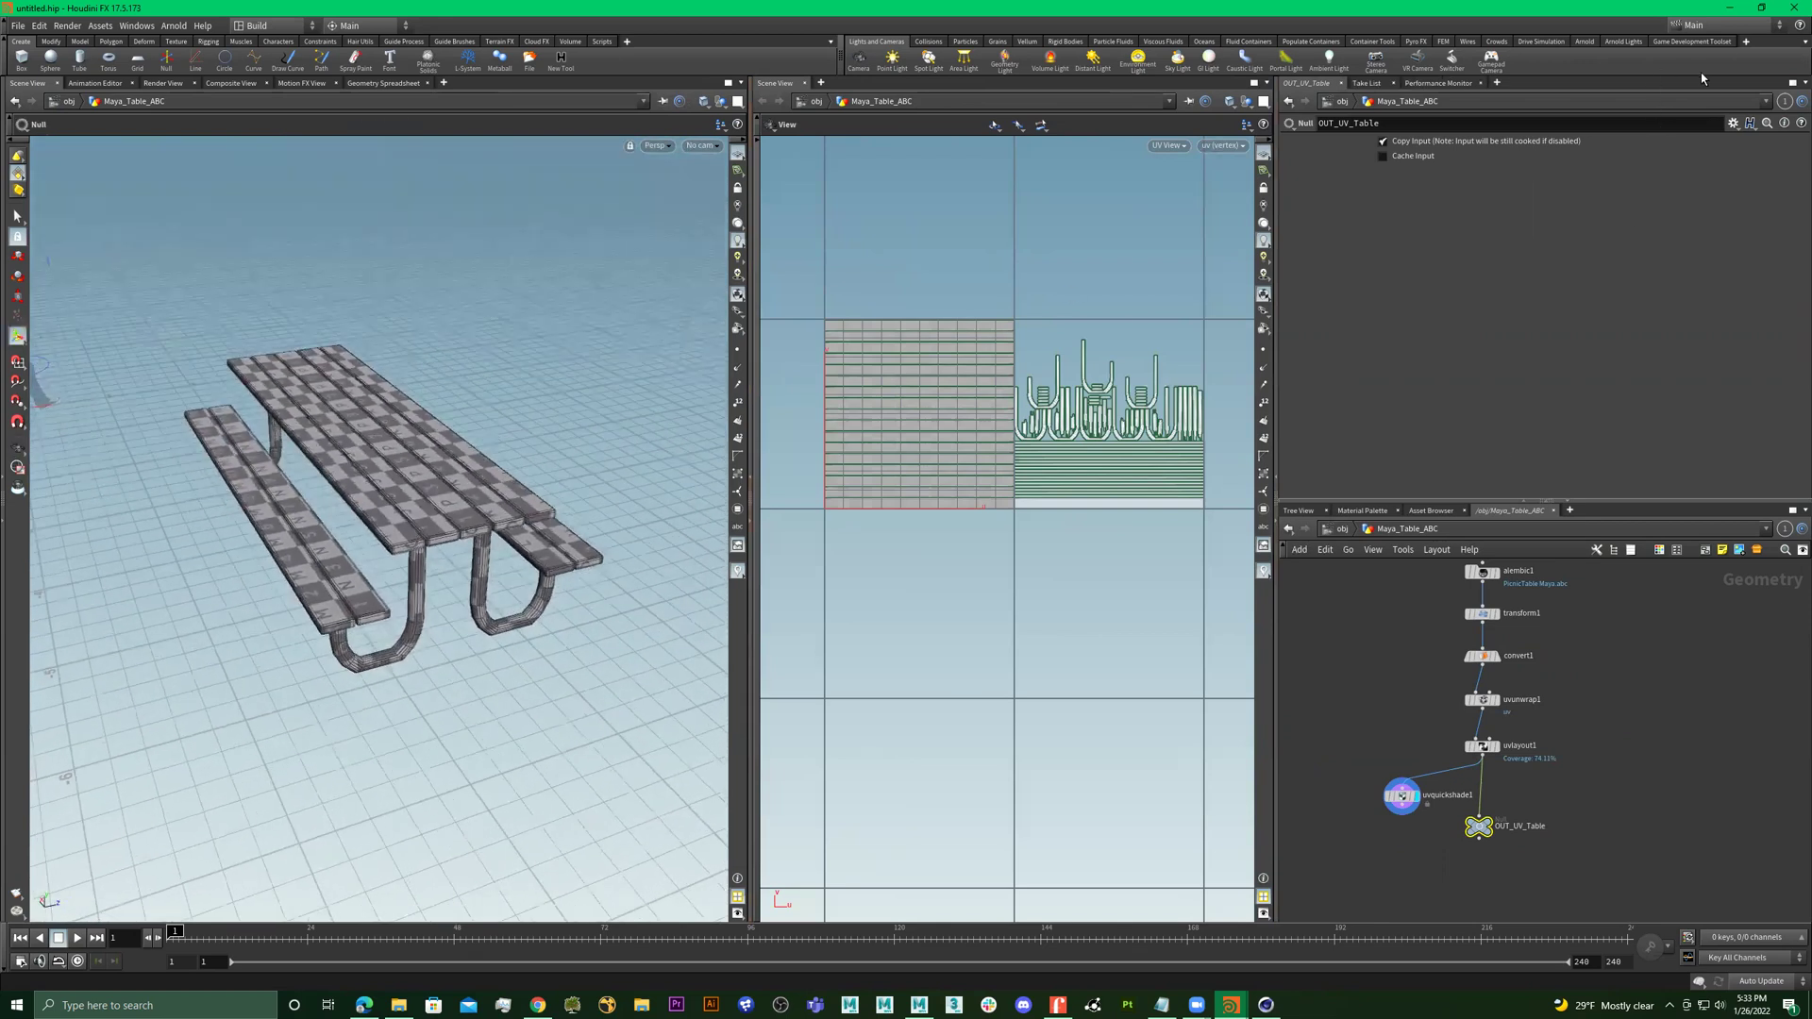